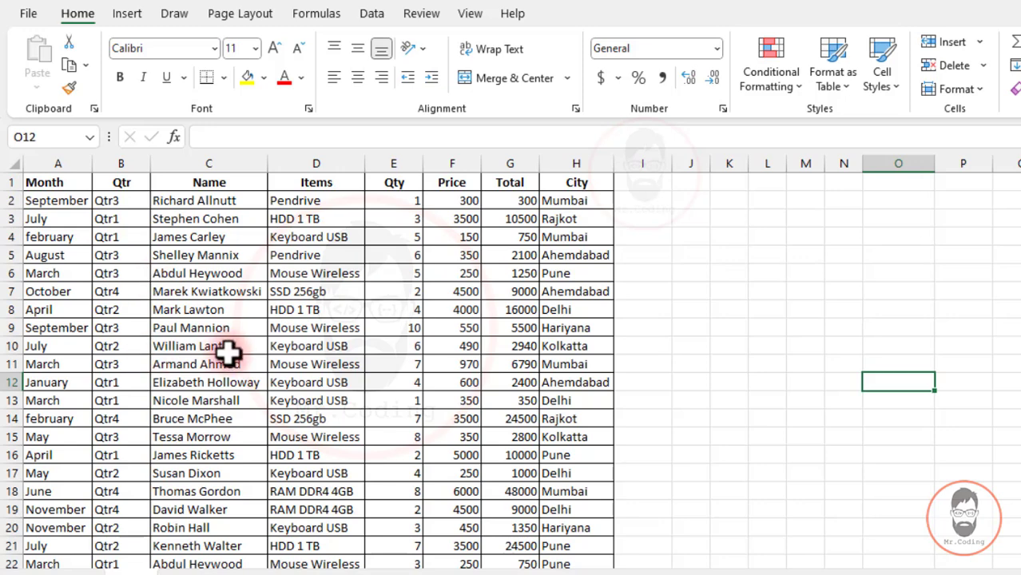
# Create a PivotTable from the sales data range A1:H50, placed in the existing worksheet at cell J3.
pyautogui.click(316, 346)
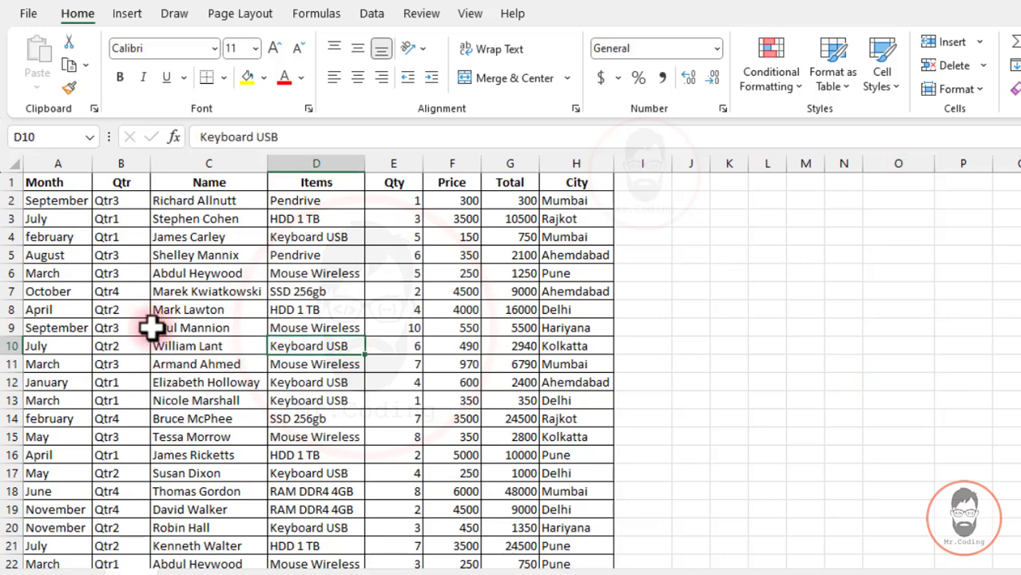
pyautogui.hotkey('ctrl', 'a')
pyautogui.click(128, 13)
pyautogui.click(46, 52)
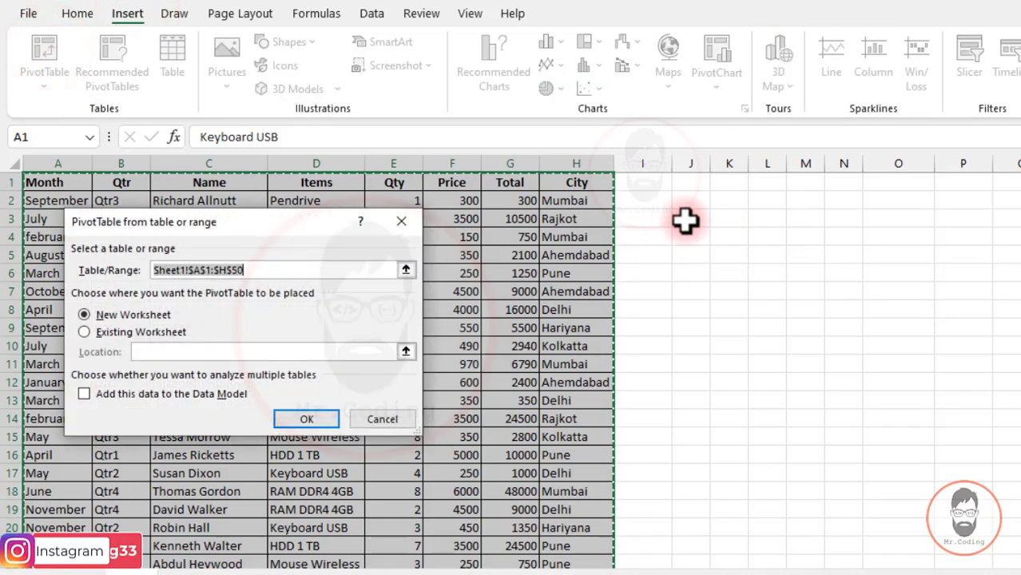
pyautogui.click(83, 332)
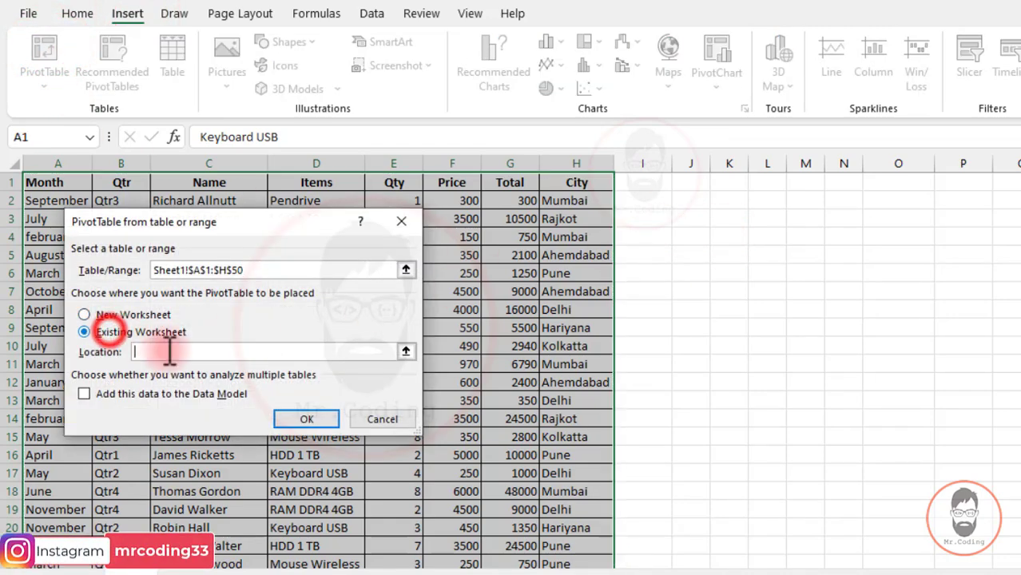
pyautogui.click(690, 219)
pyautogui.click(292, 417)
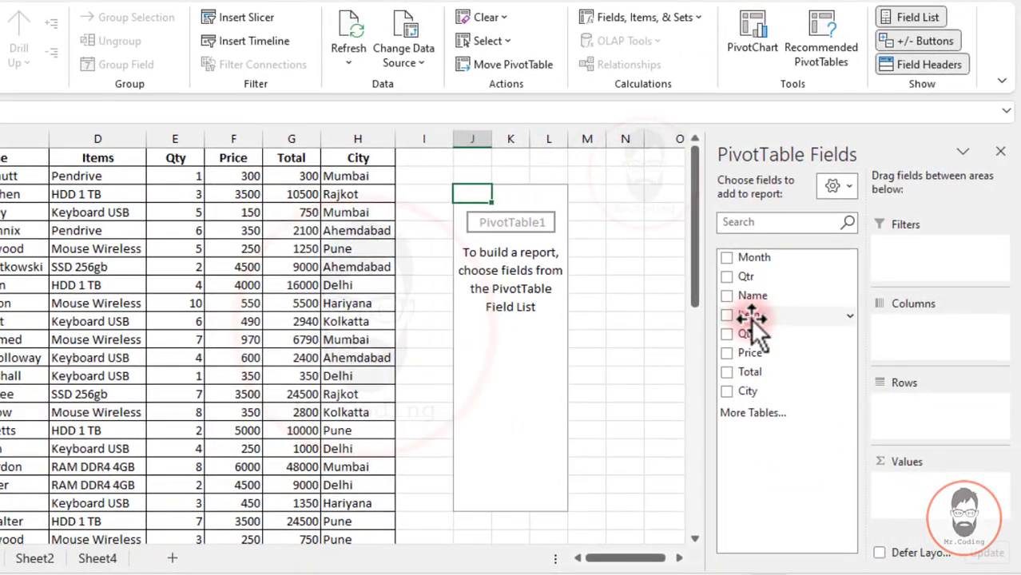
# Build the PivotTable with Items as rows, Qtr as columns and the sum of Qty as values.
pyautogui.moveTo(968, 342); pyautogui.dragTo(1020, 400)
pyautogui.moveTo(860, 375); pyautogui.dragTo(906, 429)
pyautogui.moveTo(759, 277); pyautogui.dragTo(887, 336)
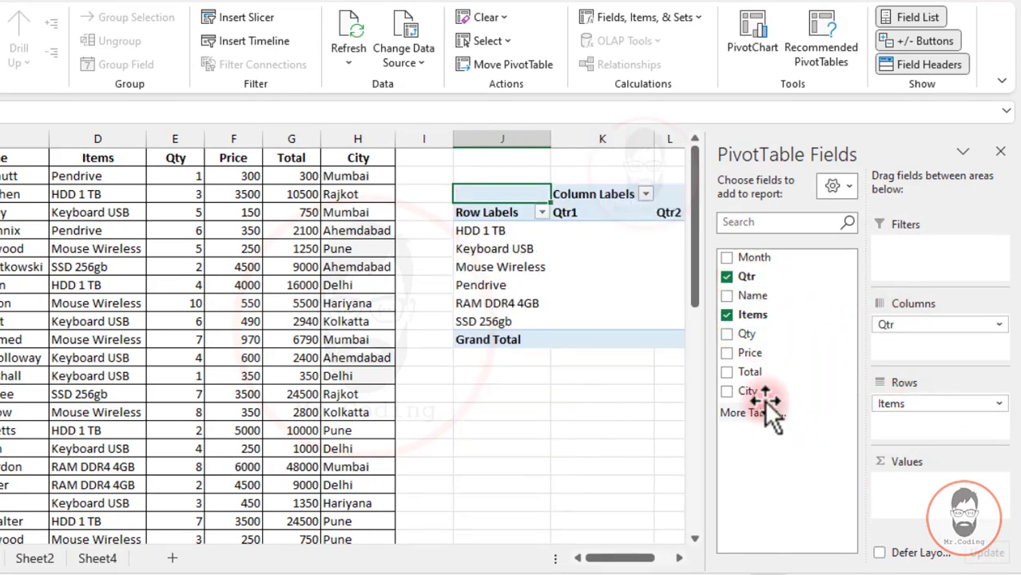
pyautogui.moveTo(751, 336); pyautogui.dragTo(911, 487)
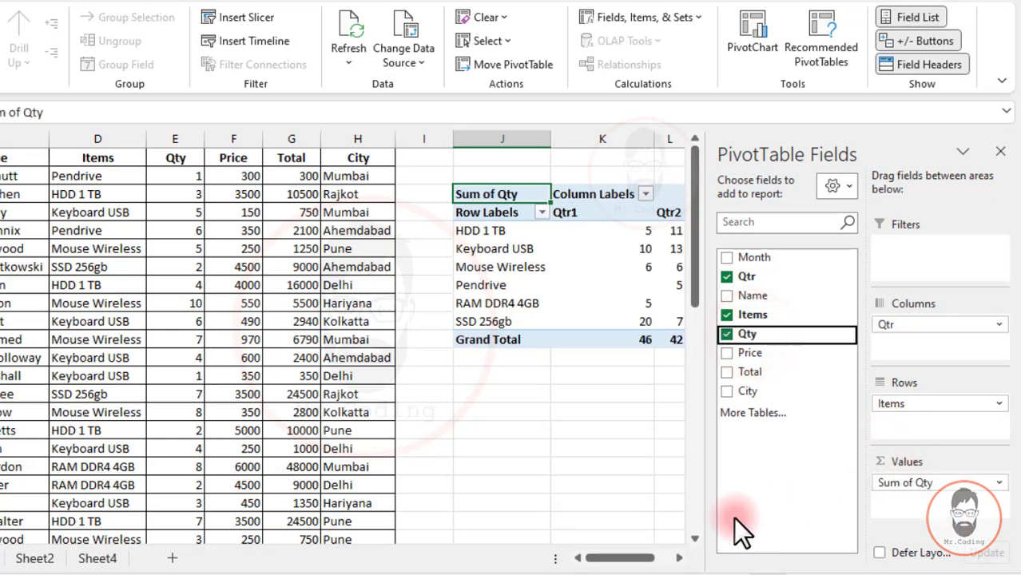
pyautogui.moveTo(639, 563); pyautogui.dragTo(661, 558)
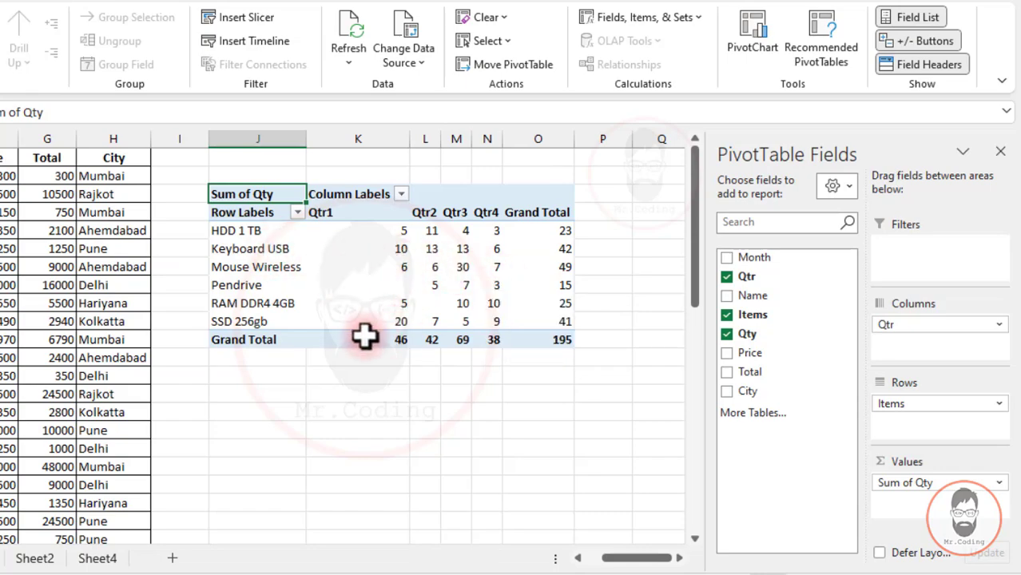
# Set the PivotTable options to show 0 in empty cells, such as Pendrive in Qtr1 and RAM DDR4 4GB in Qtr2.
pyautogui.click(396, 285)
pyautogui.click(425, 303)
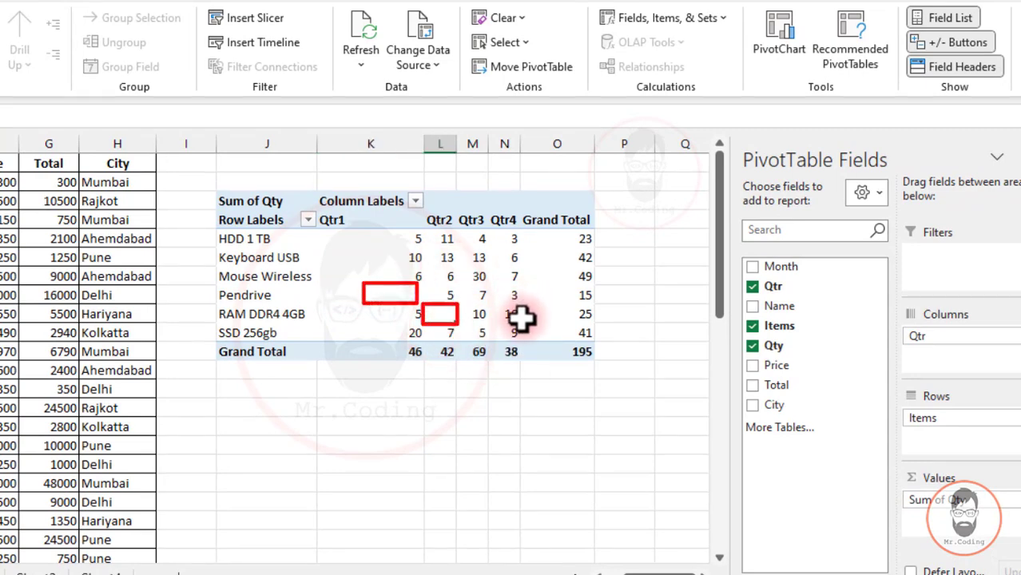
pyautogui.moveTo(521, 318)
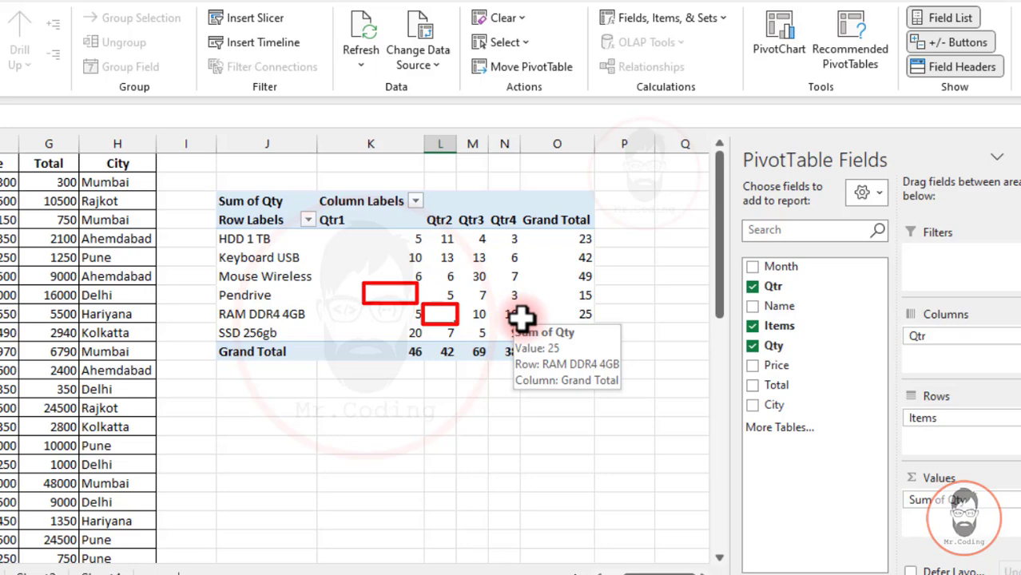
pyautogui.click(275, 222)
pyautogui.rightClick(275, 222)
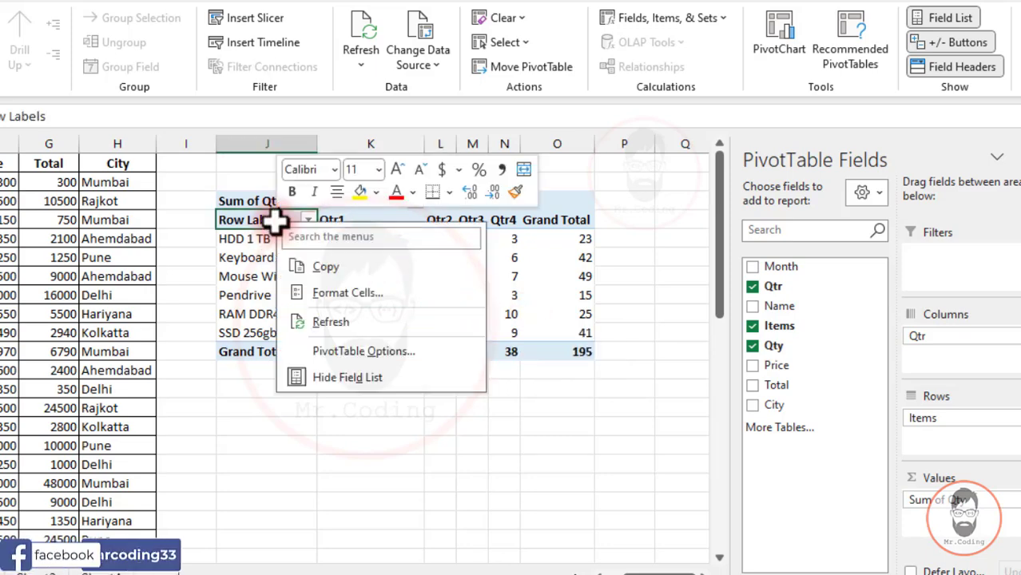
pyautogui.click(344, 350)
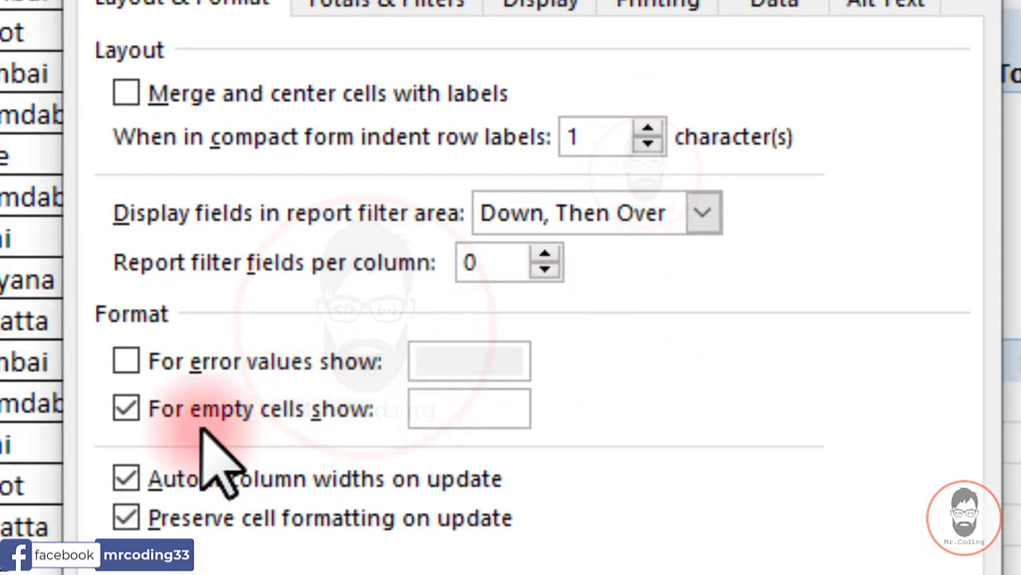
pyautogui.click(460, 410)
pyautogui.write('0')
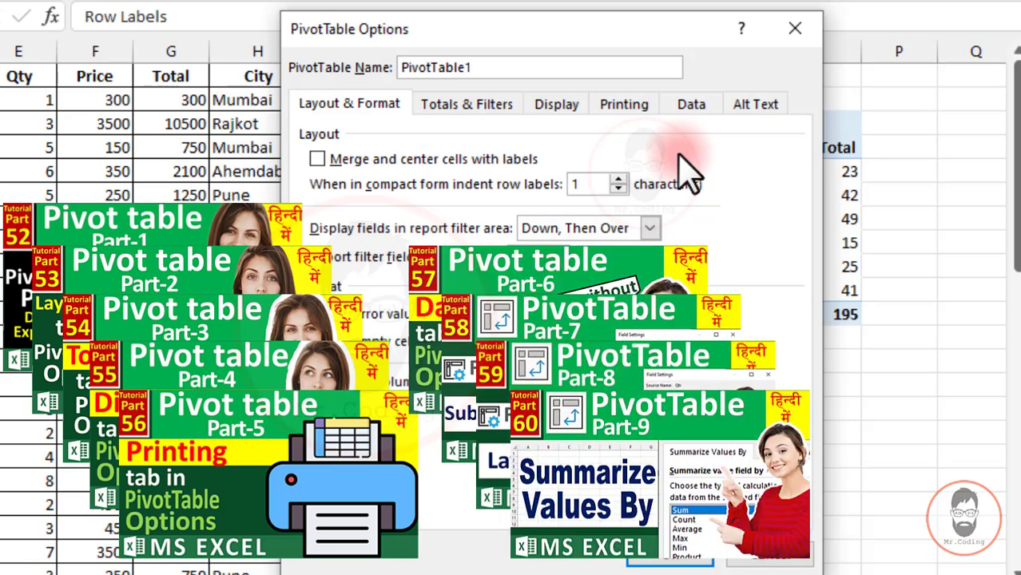
# Look through the totals, display and printing options of the PivotTable and apply the empty-cell setting.
pyautogui.click(479, 106)
pyautogui.click(569, 104)
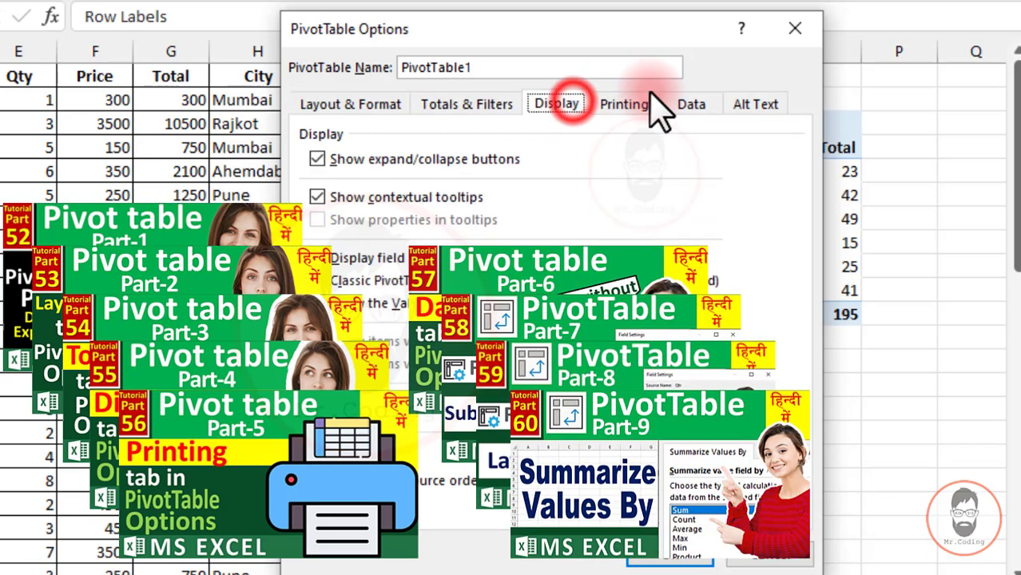
pyautogui.click(643, 104)
pyautogui.click(345, 104)
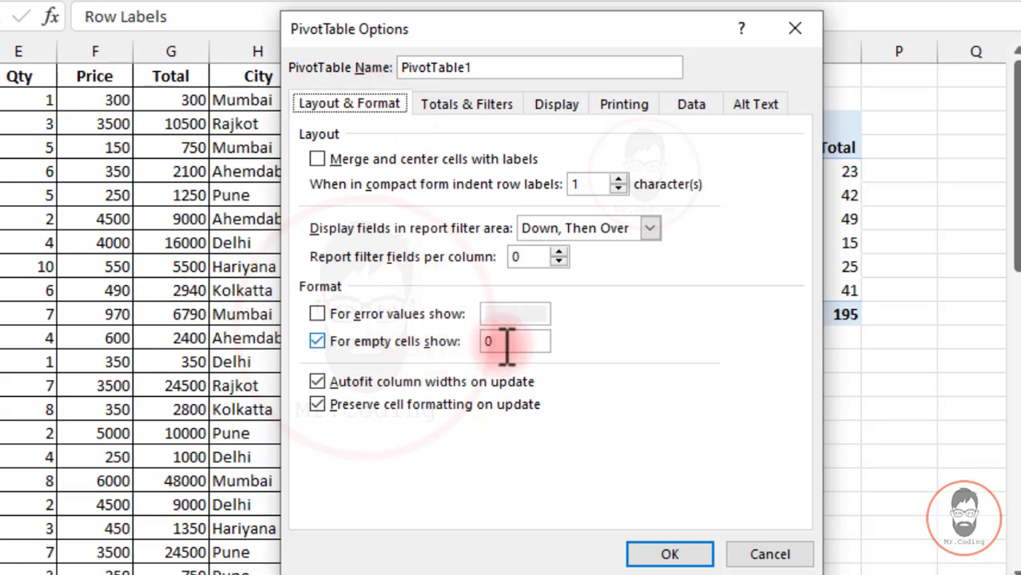
pyautogui.click(669, 554)
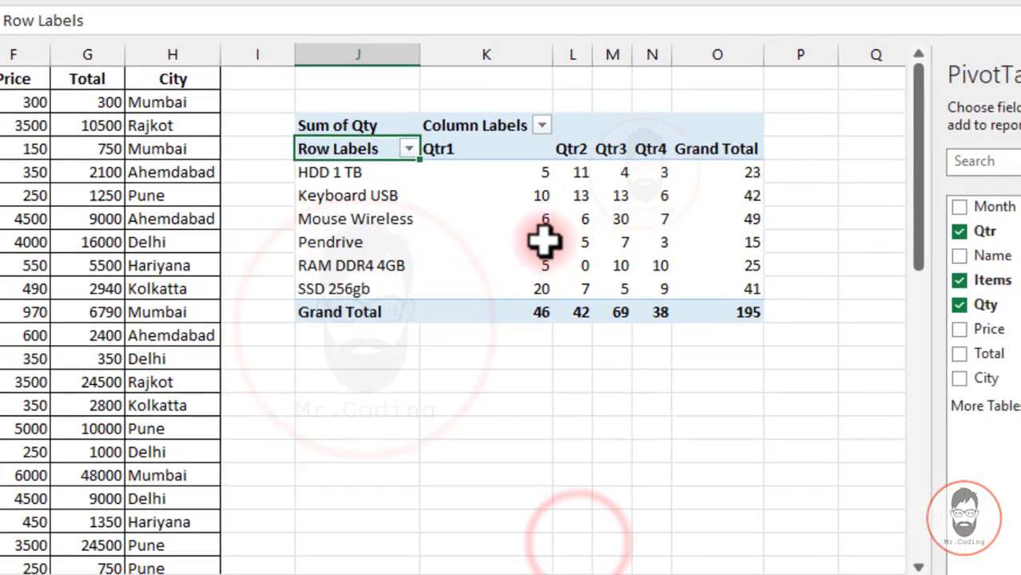
# Check the Pendrive Qtr1 and RAM DDR4 4GB Qtr2 cells, and examine the sort and filter choices for the row labels.
pyautogui.click(636, 242)
pyautogui.click(673, 284)
pyautogui.click(328, 262)
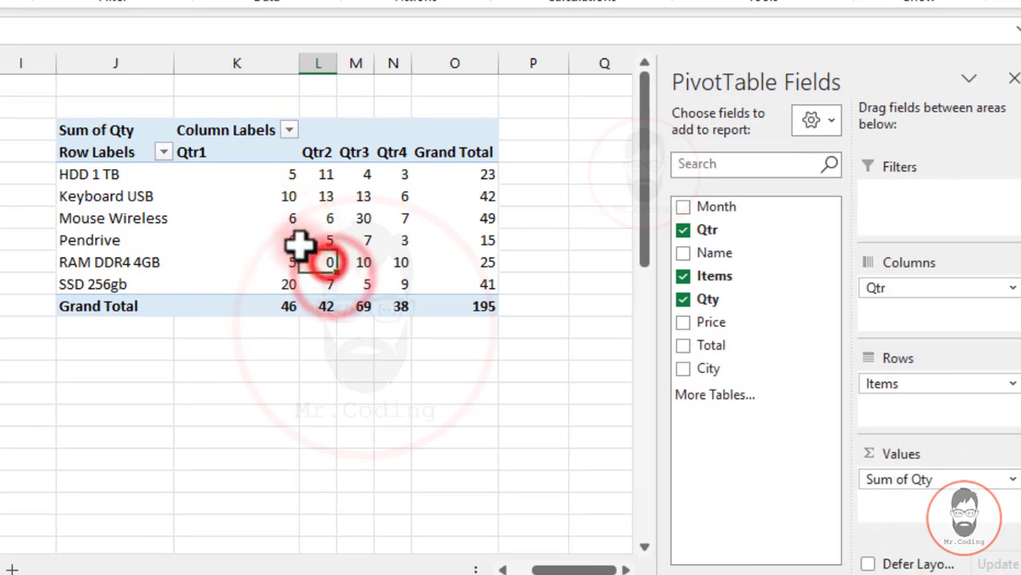
pyautogui.click(289, 238)
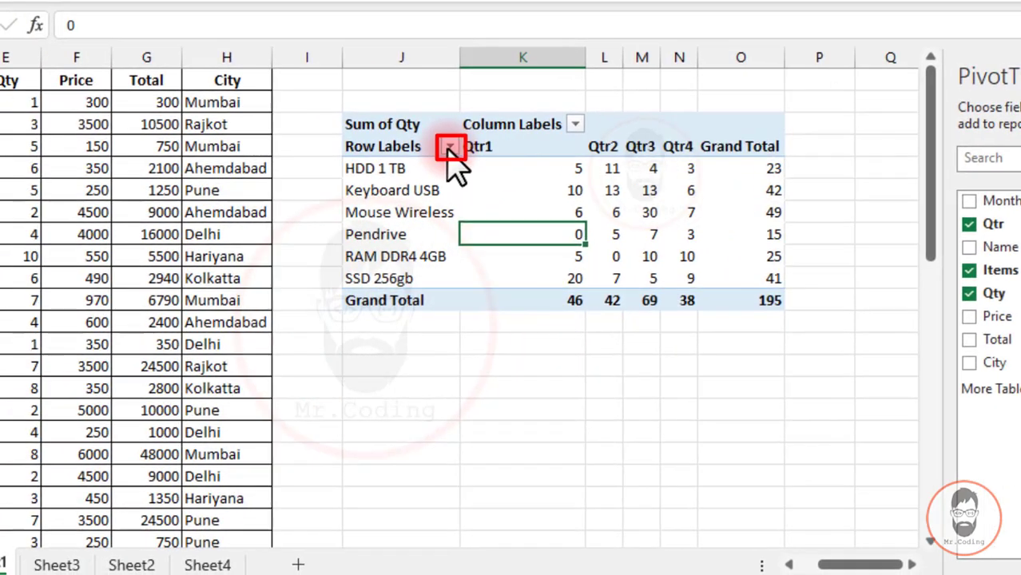
pyautogui.click(164, 152)
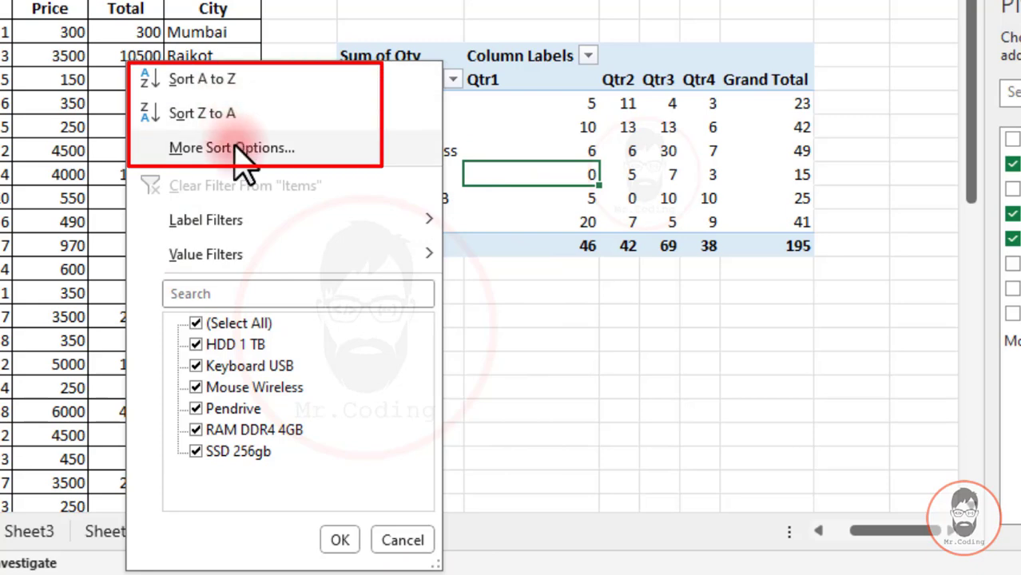
pyautogui.moveTo(303, 233)
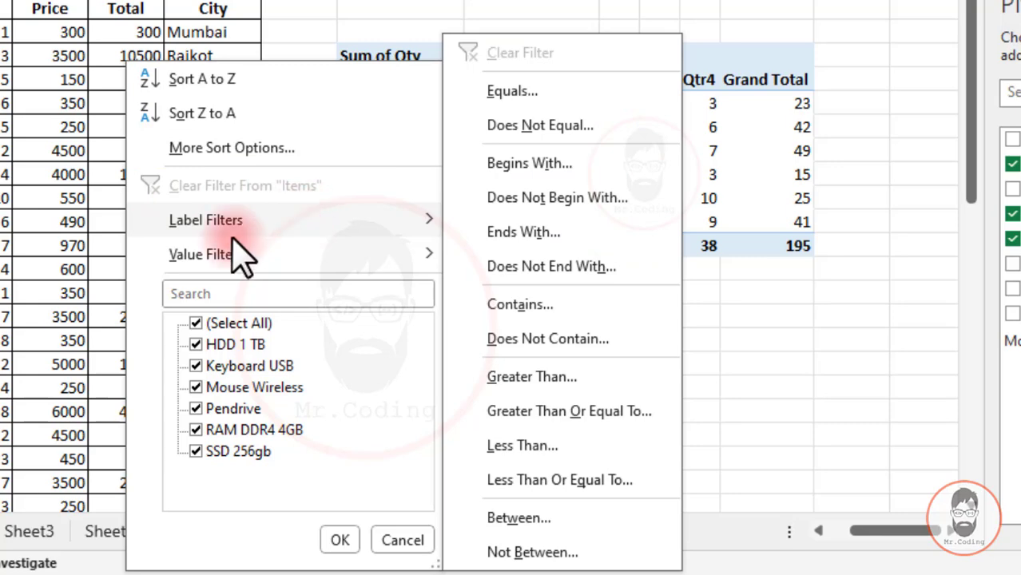
pyautogui.moveTo(164, 255)
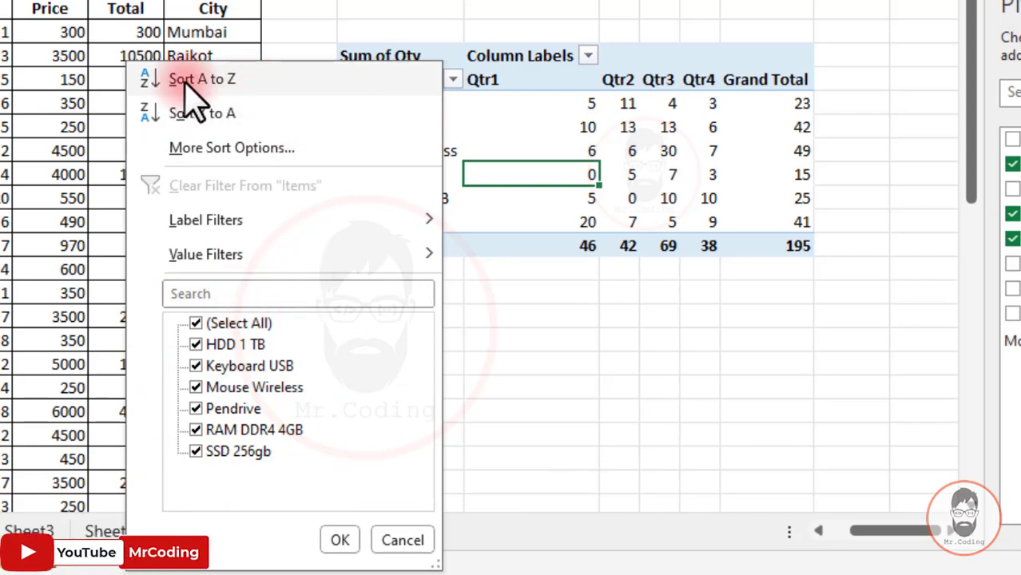
pyautogui.click(483, 120)
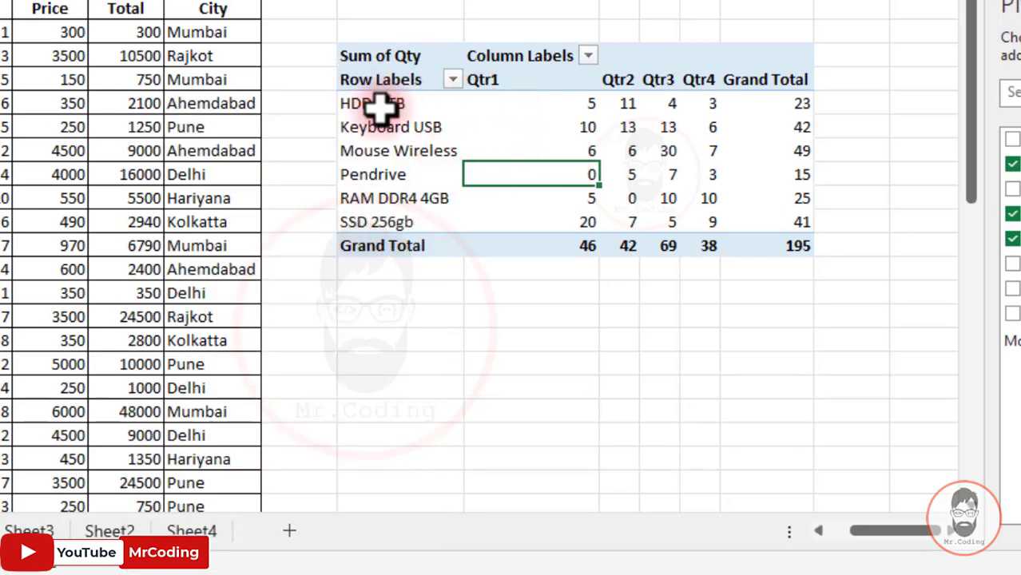
# Sort the PivotTable's row labels from A to Z and re-sort them from Z to A.
pyautogui.click(453, 79)
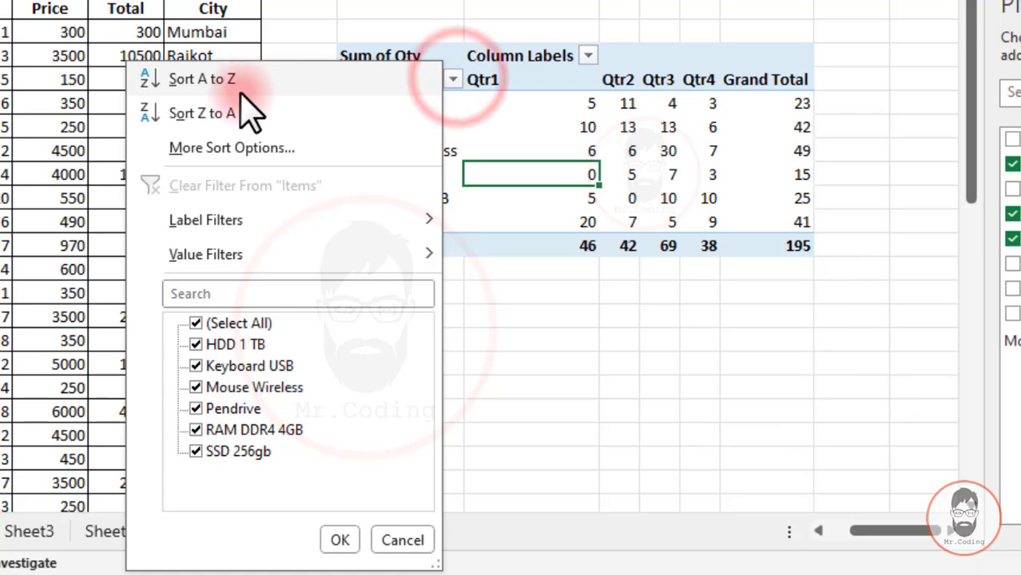
pyautogui.click(206, 84)
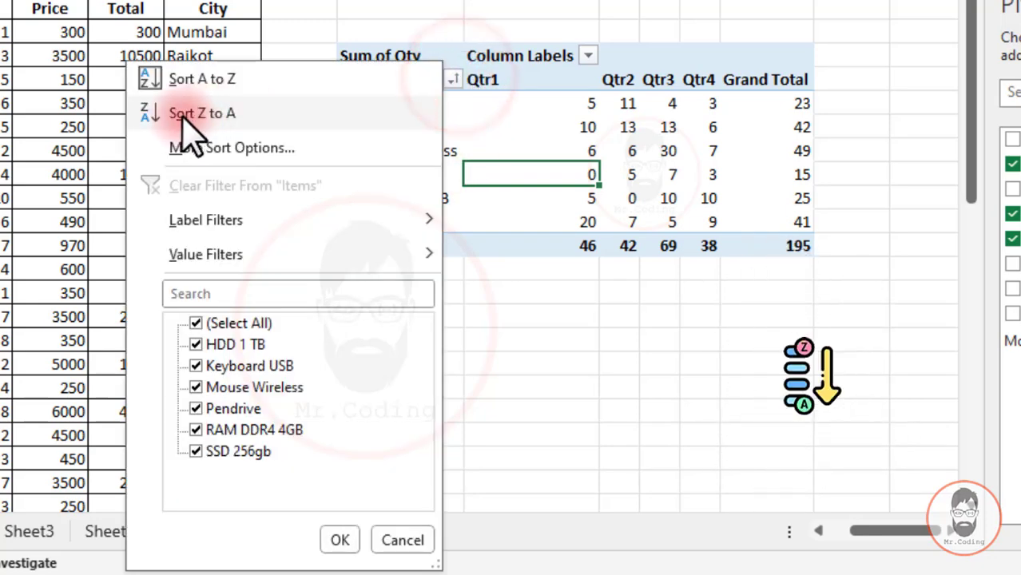
pyautogui.click(182, 113)
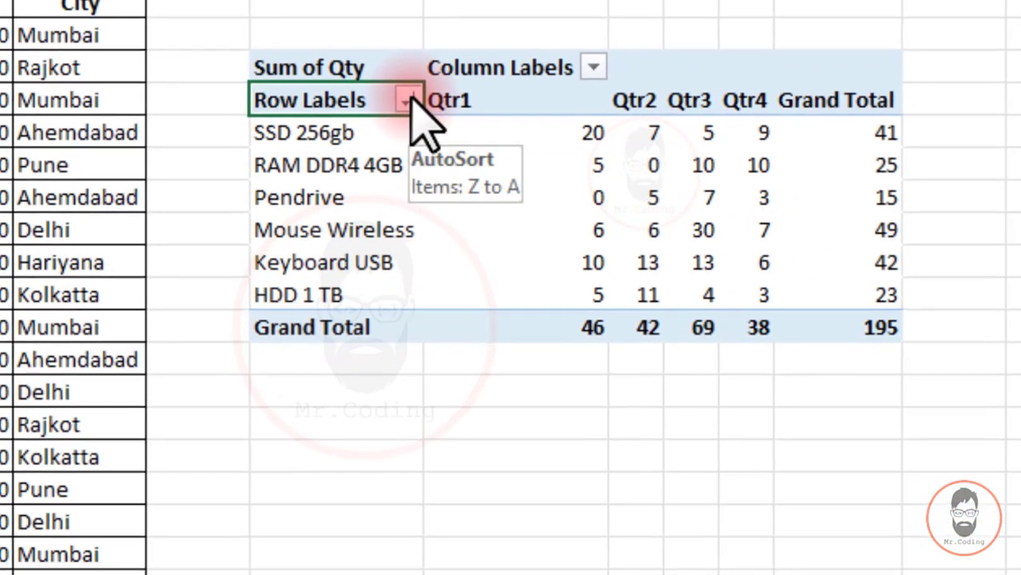
# Change the sort option of the Items row labels to Manual.
pyautogui.click(332, 174)
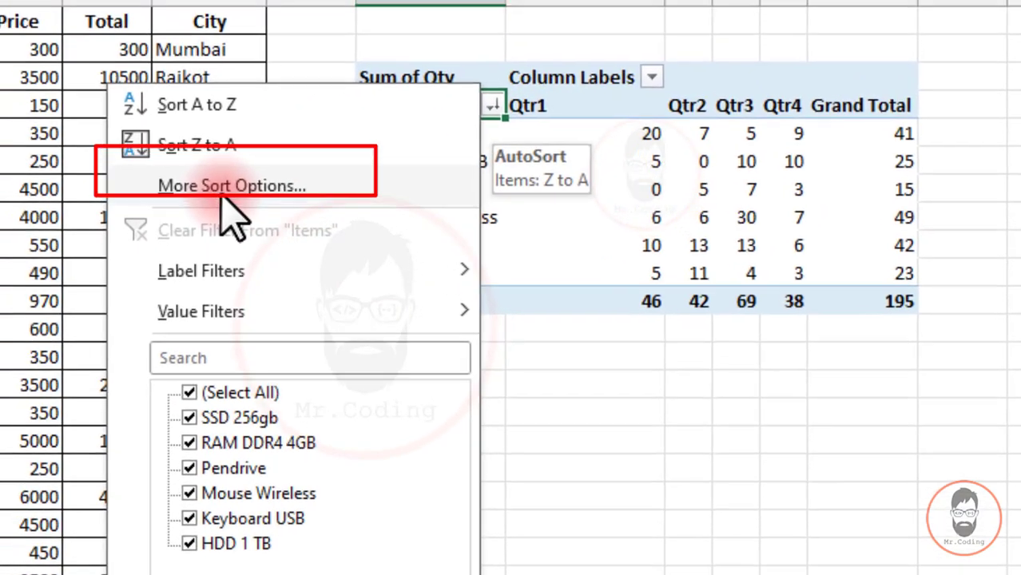
pyautogui.click(198, 174)
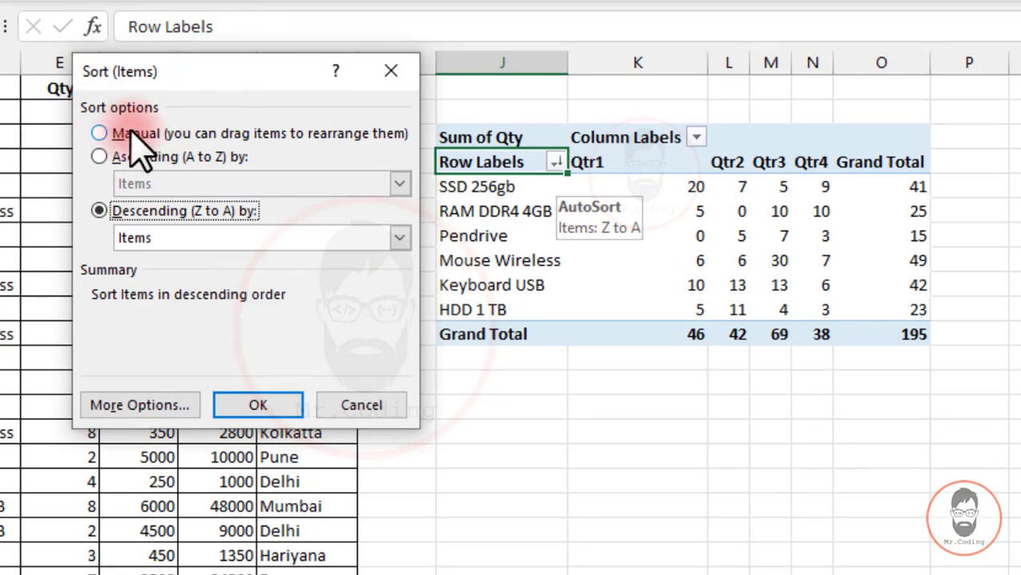
pyautogui.click(98, 133)
pyautogui.click(257, 405)
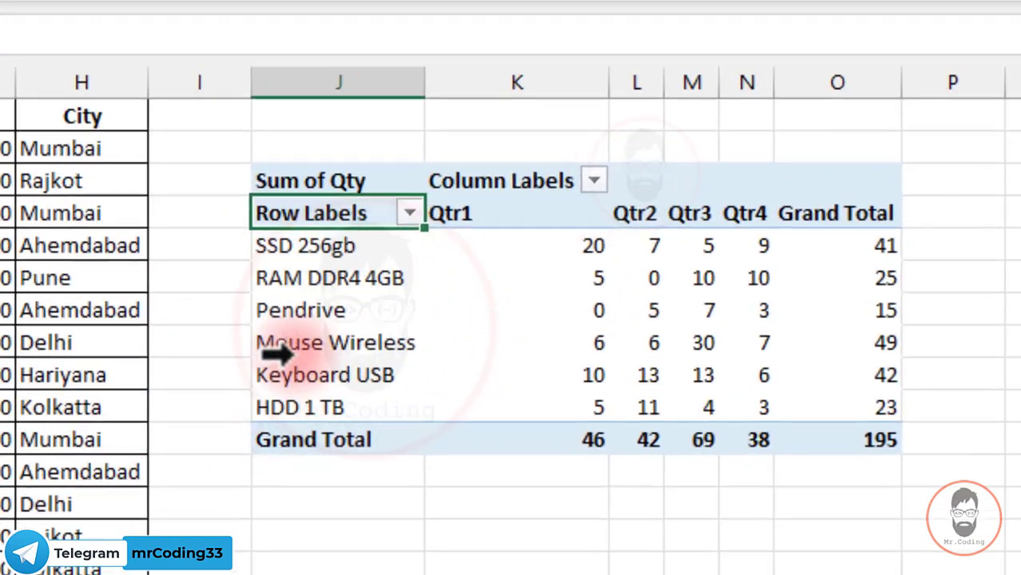
# Rearrange the row labels by moving Mouse Wireless above SSD 256gb and RAM DDR4 4GB below Keyboard USB.
pyautogui.click(457, 261)
pyautogui.click(228, 390)
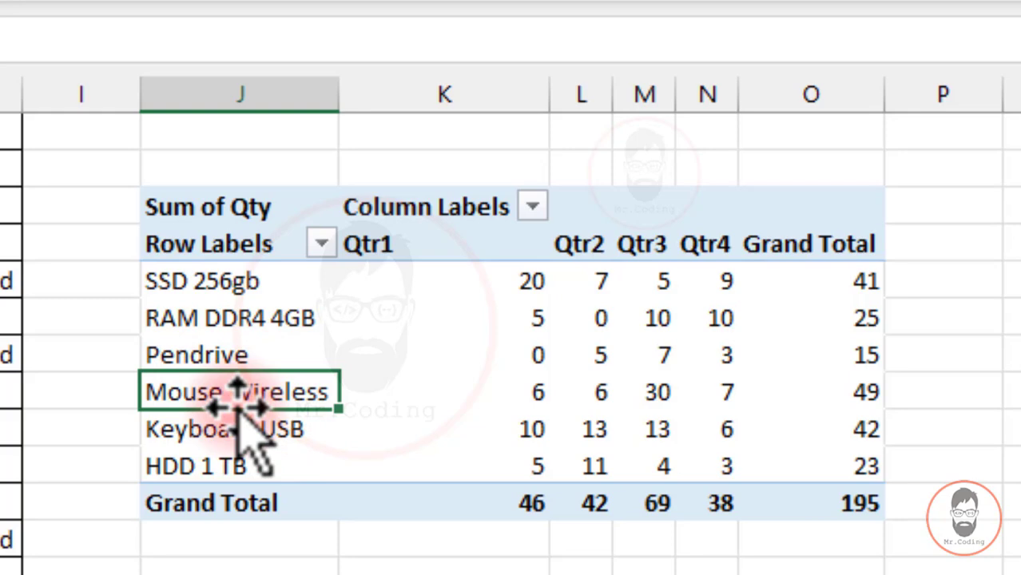
pyautogui.moveTo(239, 407); pyautogui.dragTo(238, 282)
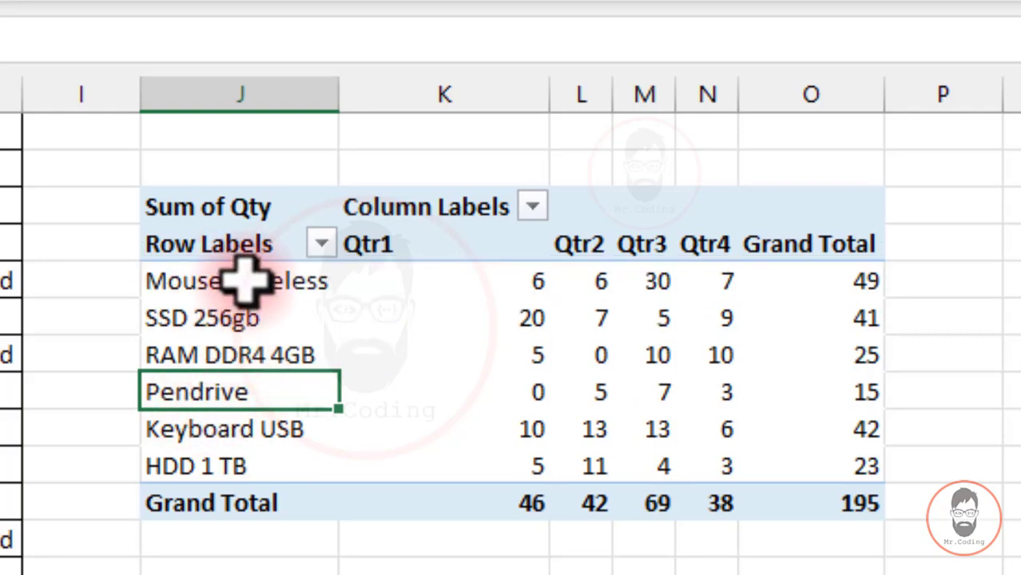
pyautogui.click(200, 355)
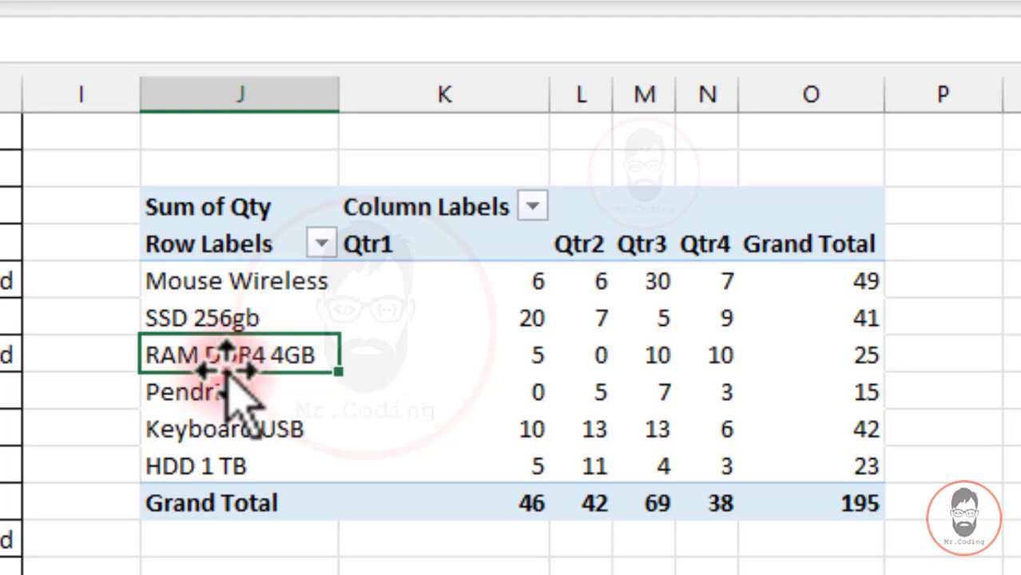
pyautogui.moveTo(228, 374); pyautogui.dragTo(241, 447)
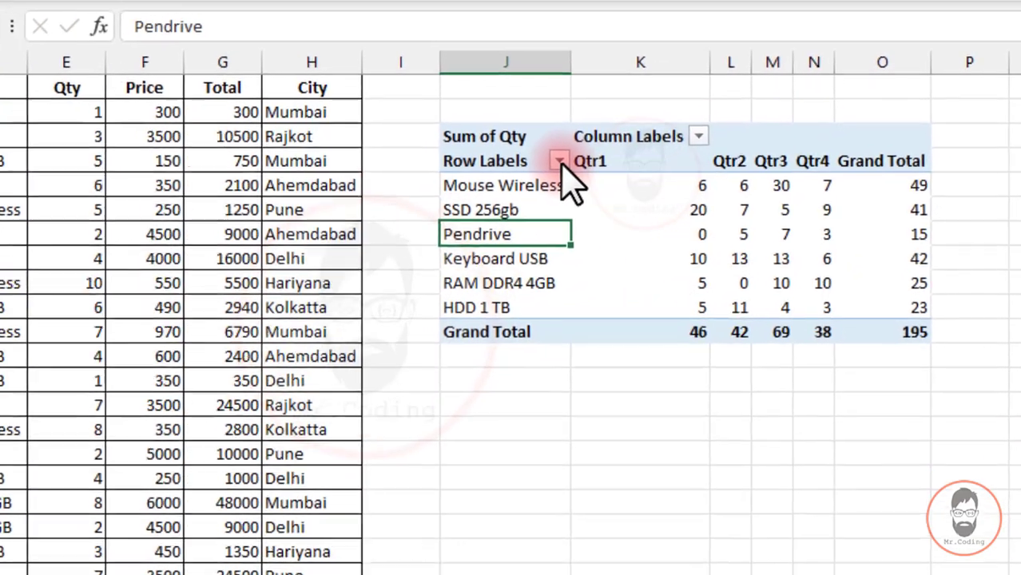
# Review the manual sort option of the Items field and close the sort options.
pyautogui.click(411, 212)
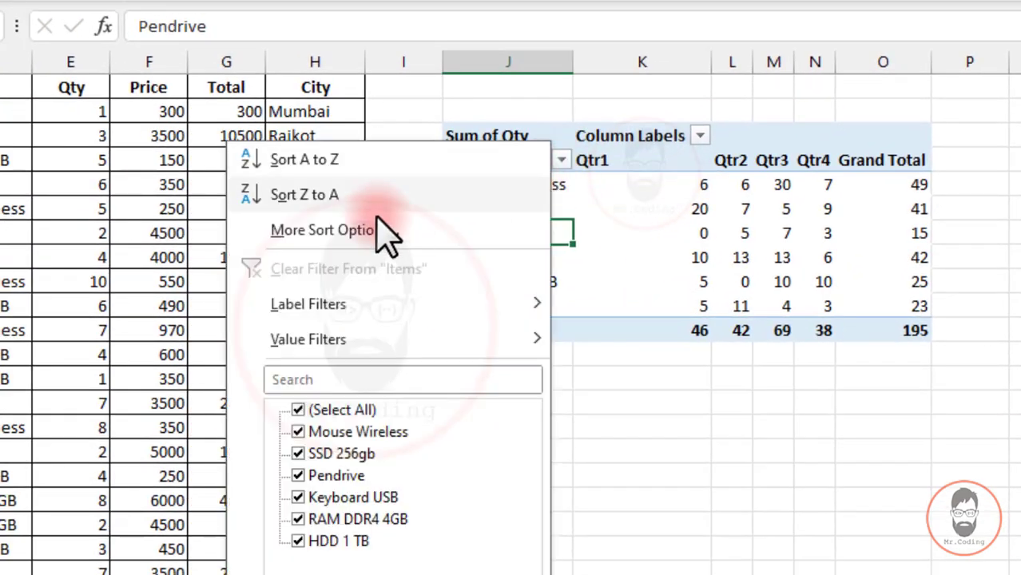
pyautogui.press('Escape')
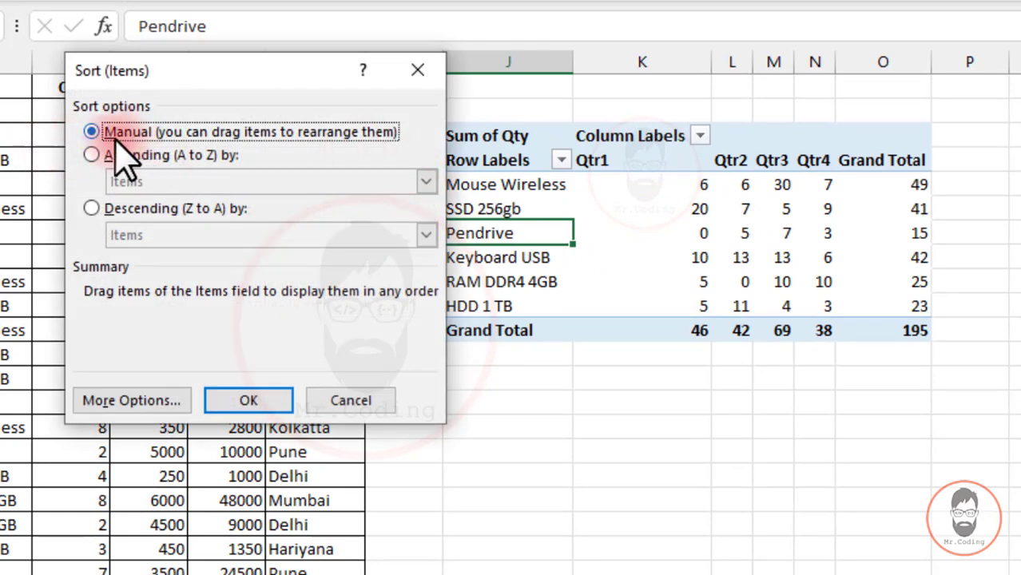
pyautogui.click(118, 138)
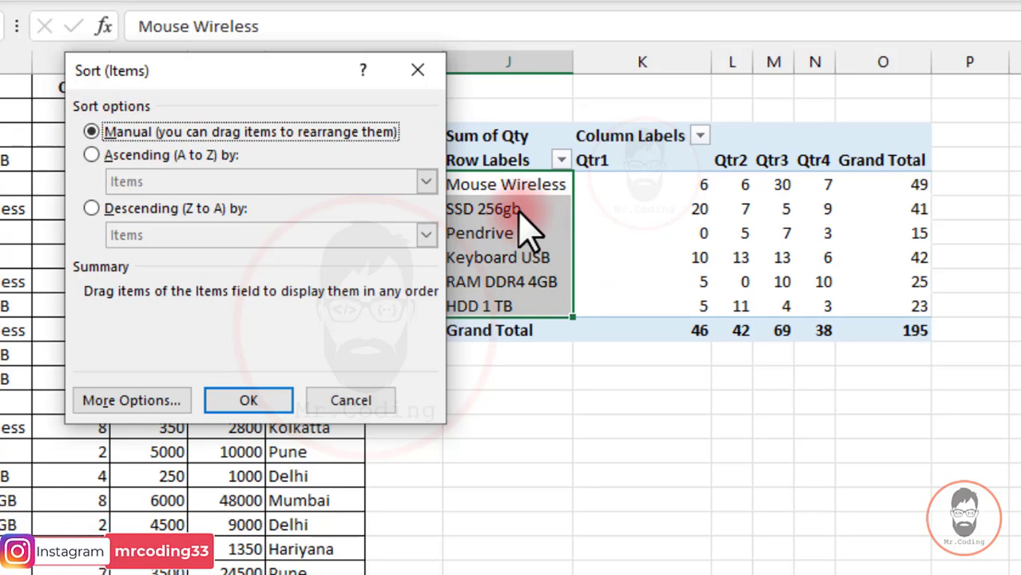
pyautogui.click(418, 70)
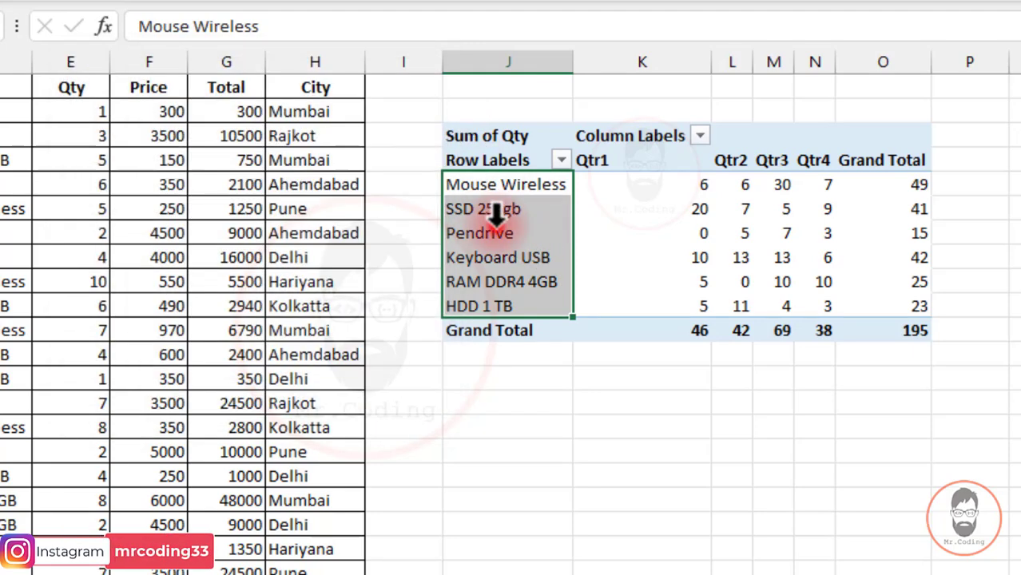
# Sort the manually arranged Items row labels from Z to A.
pyautogui.click(495, 233)
pyautogui.click(520, 210)
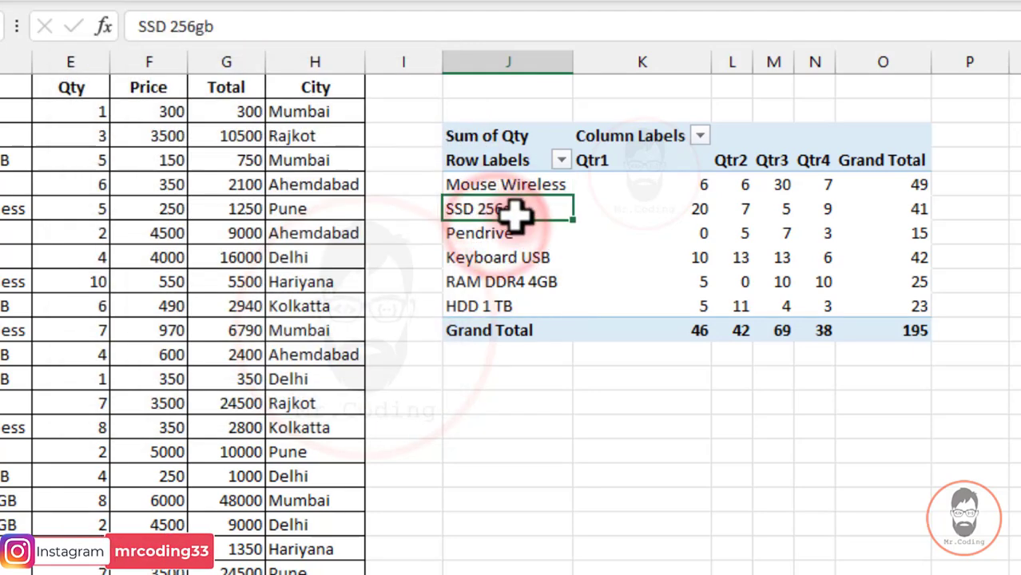
pyautogui.click(562, 160)
pyautogui.click(300, 199)
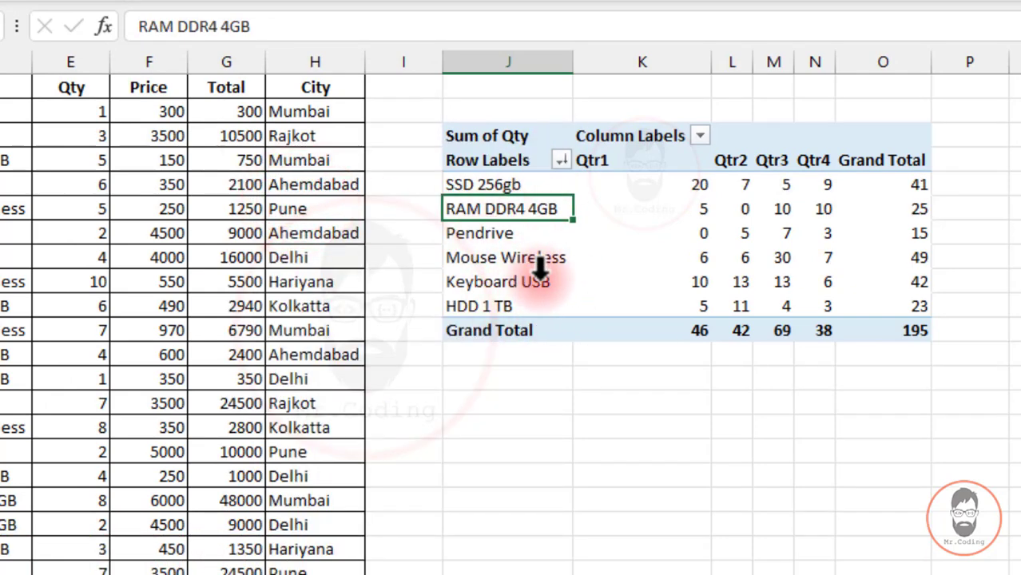
pyautogui.click(562, 159)
pyautogui.click(363, 229)
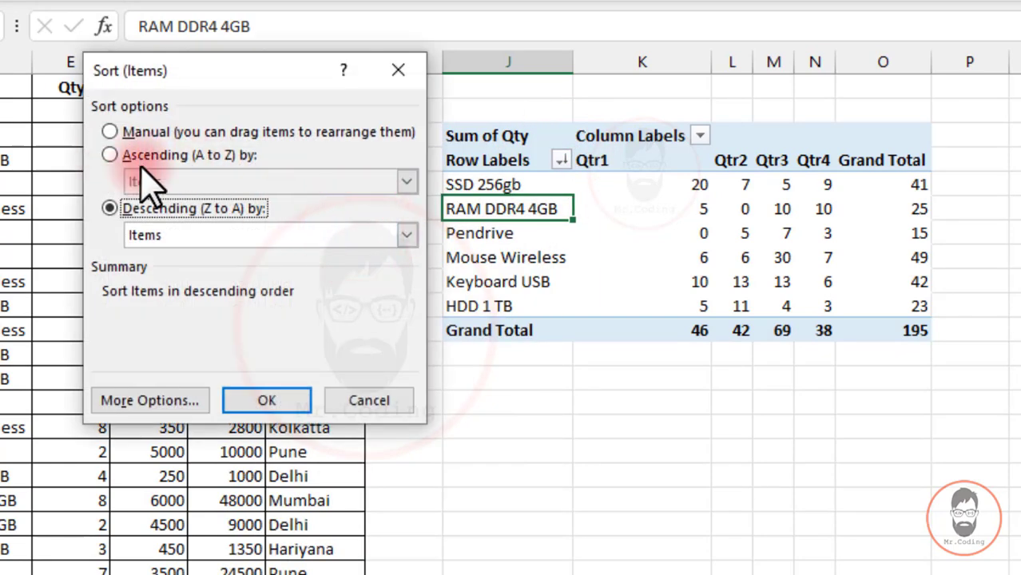
pyautogui.click(148, 156)
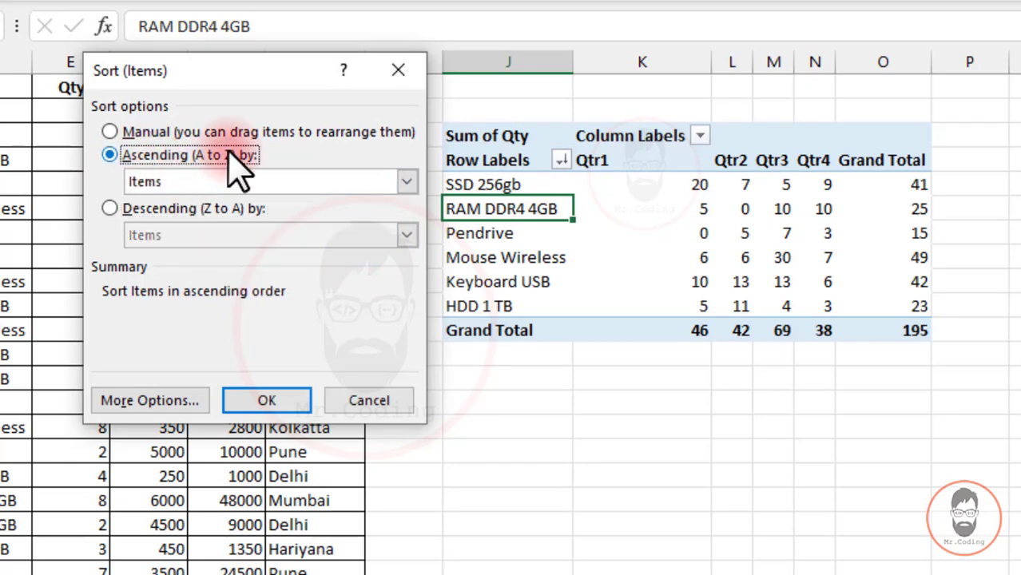
pyautogui.click(397, 70)
# Set the Items field's sort options to Ascending (A to Z) by Items and apply them.
pyautogui.click(557, 160)
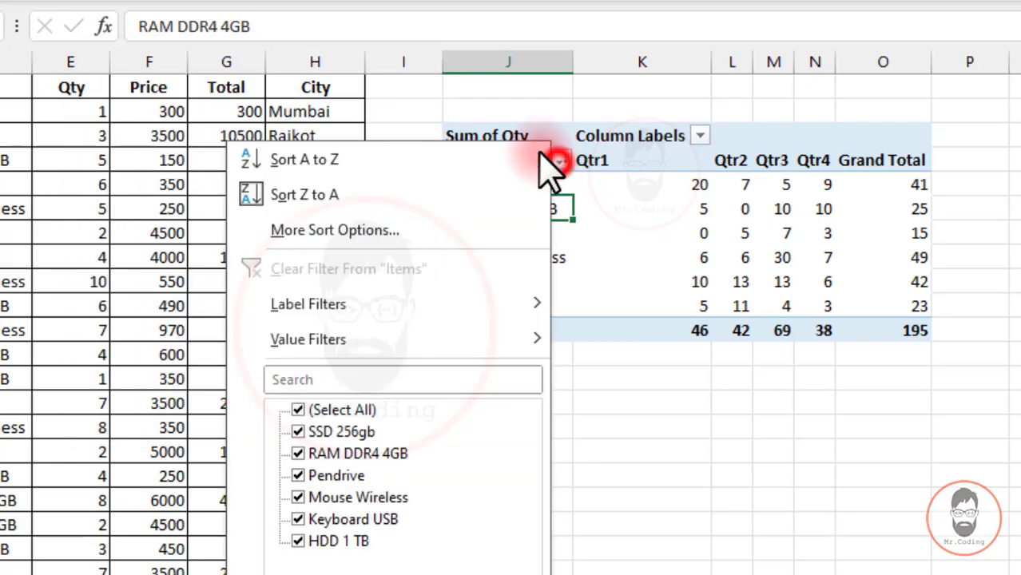
pyautogui.click(396, 230)
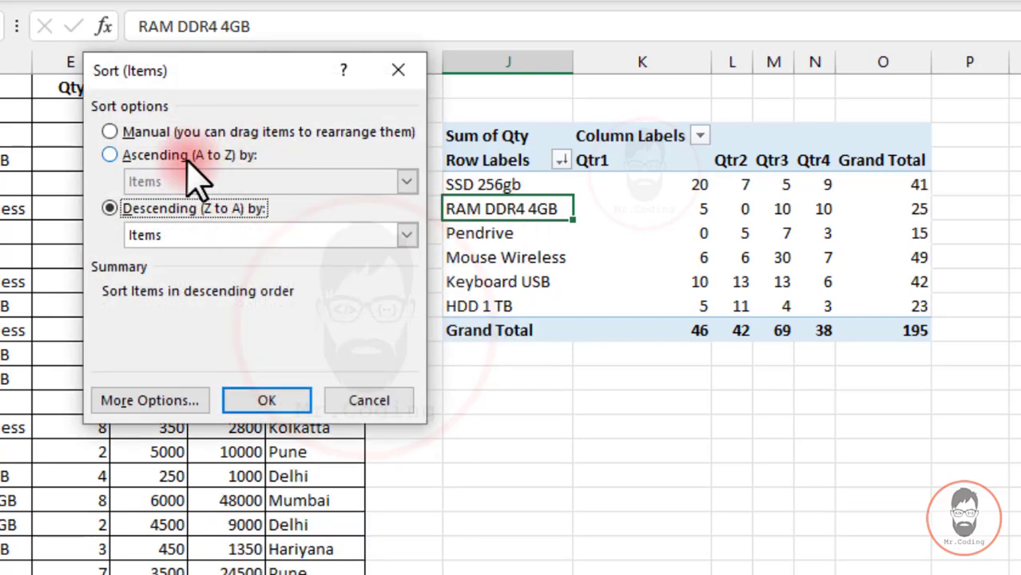
pyautogui.click(127, 156)
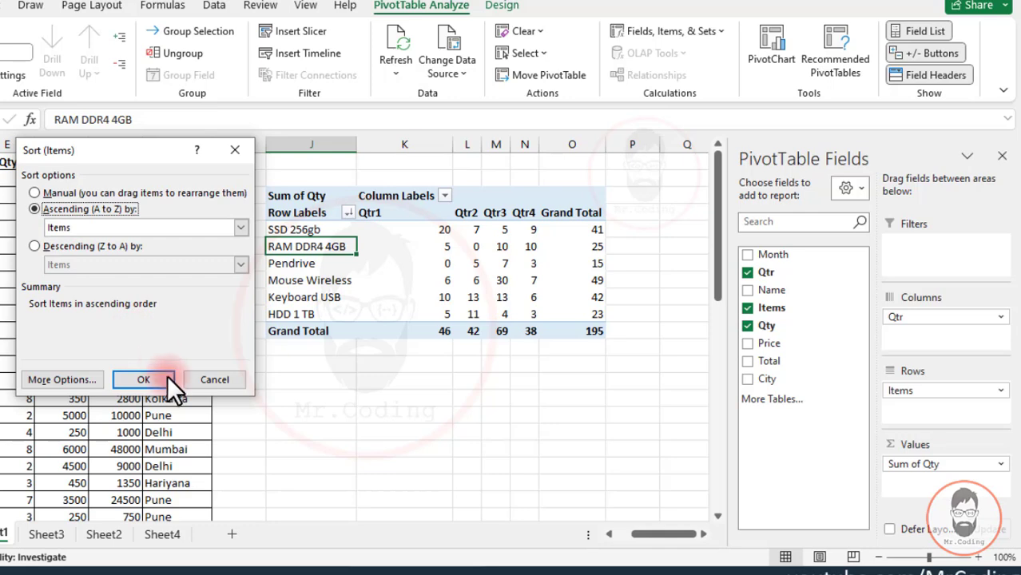
pyautogui.click(144, 380)
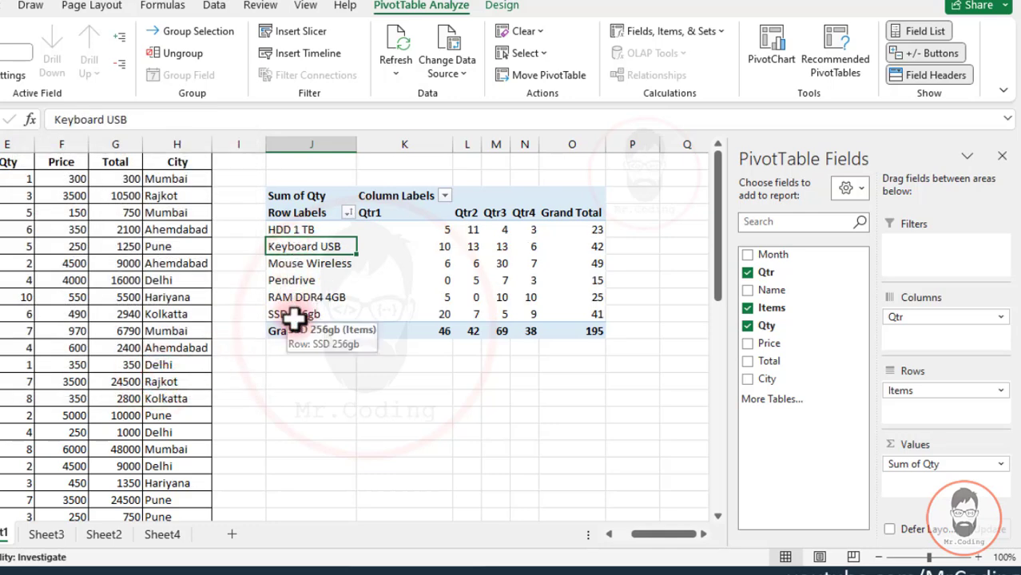
# Set the Items field's sort options to Descending (Z to A) by Items and apply them.
pyautogui.click(348, 214)
pyautogui.click(171, 262)
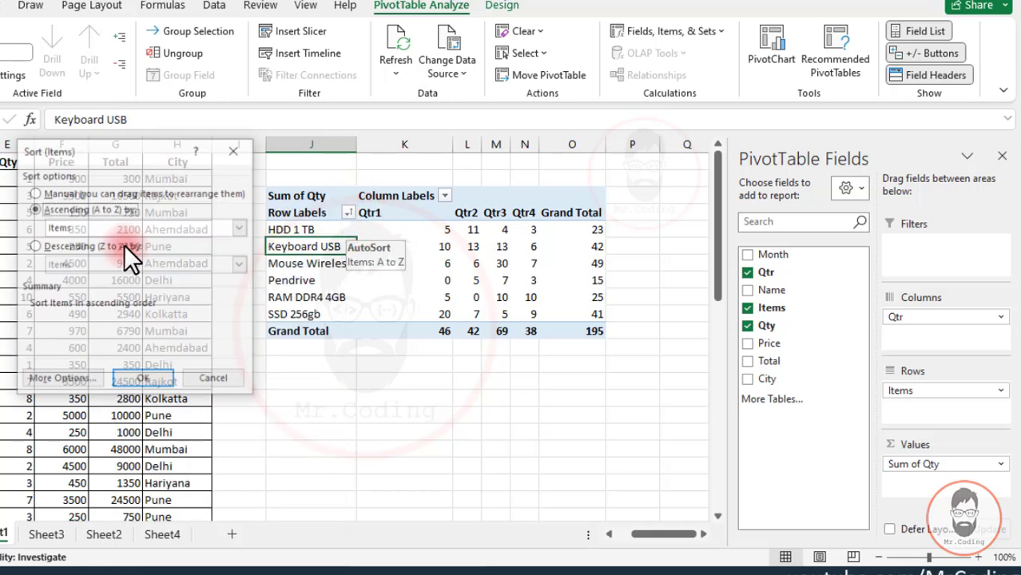
pyautogui.click(35, 246)
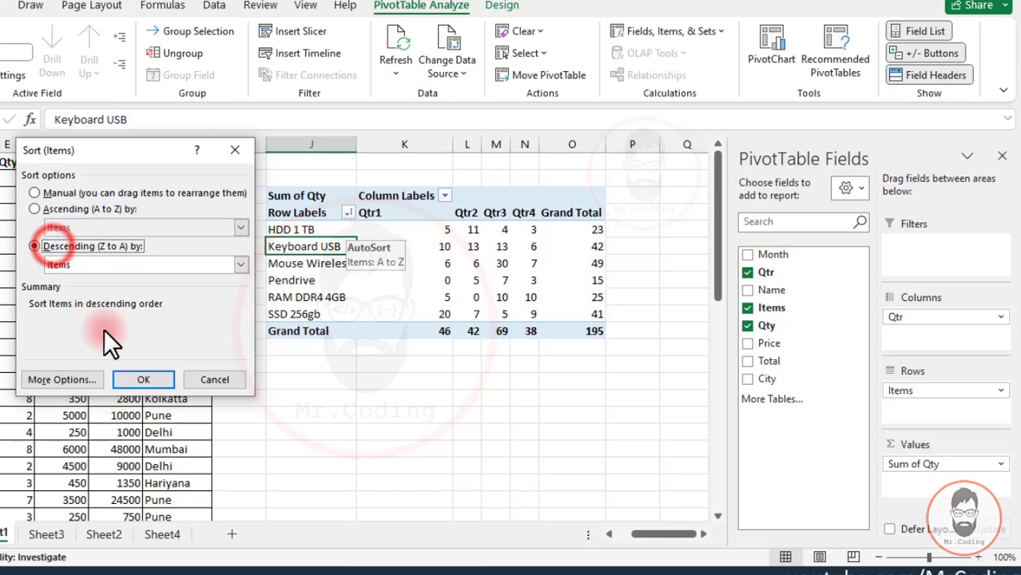
pyautogui.click(142, 382)
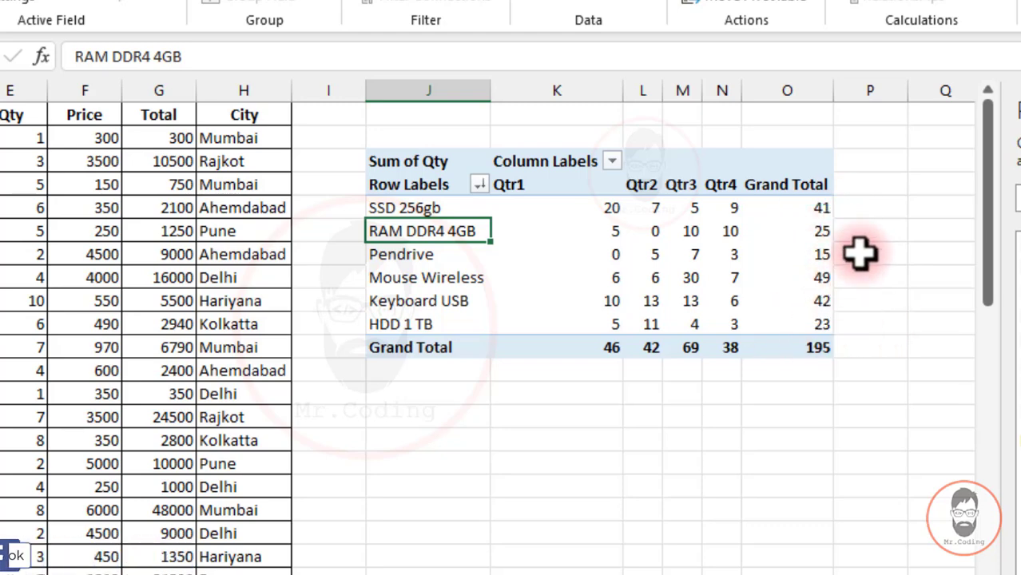
# Sort the Items row labels in ascending order by Sum of Qty and check the order of the Grand Total values.
pyautogui.moveTo(792, 345)
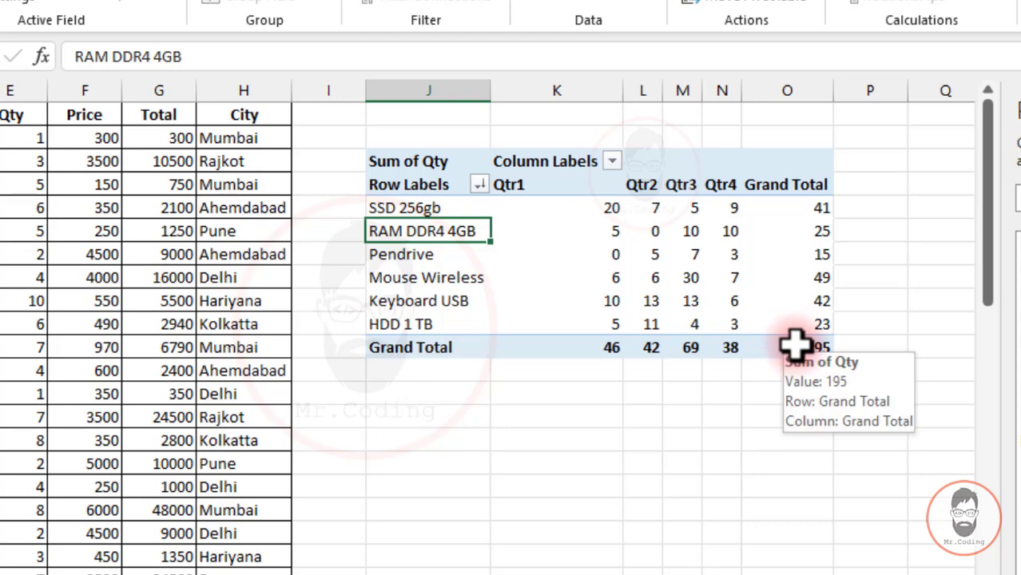
pyautogui.click(479, 184)
pyautogui.click(263, 254)
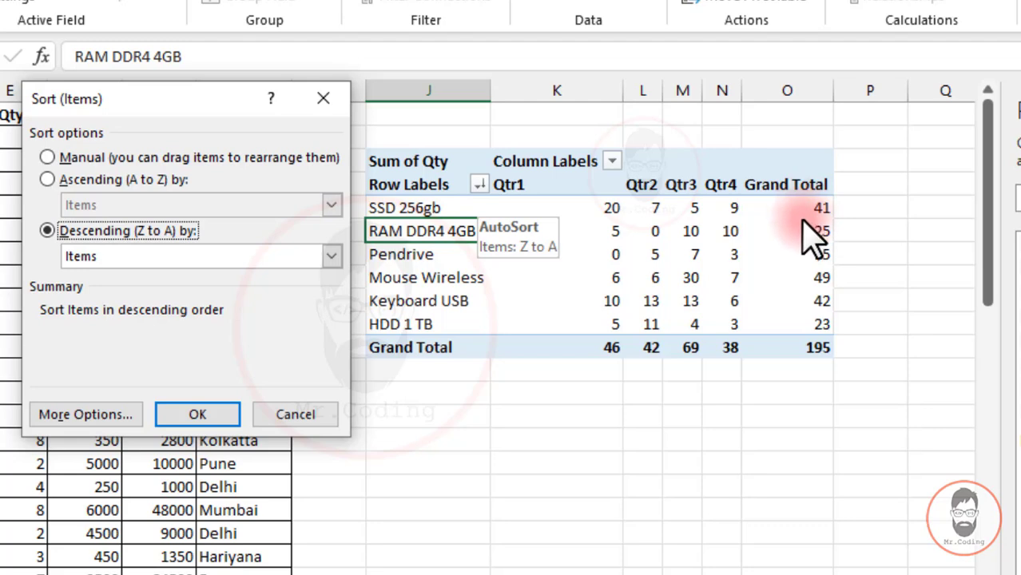
pyautogui.click(89, 181)
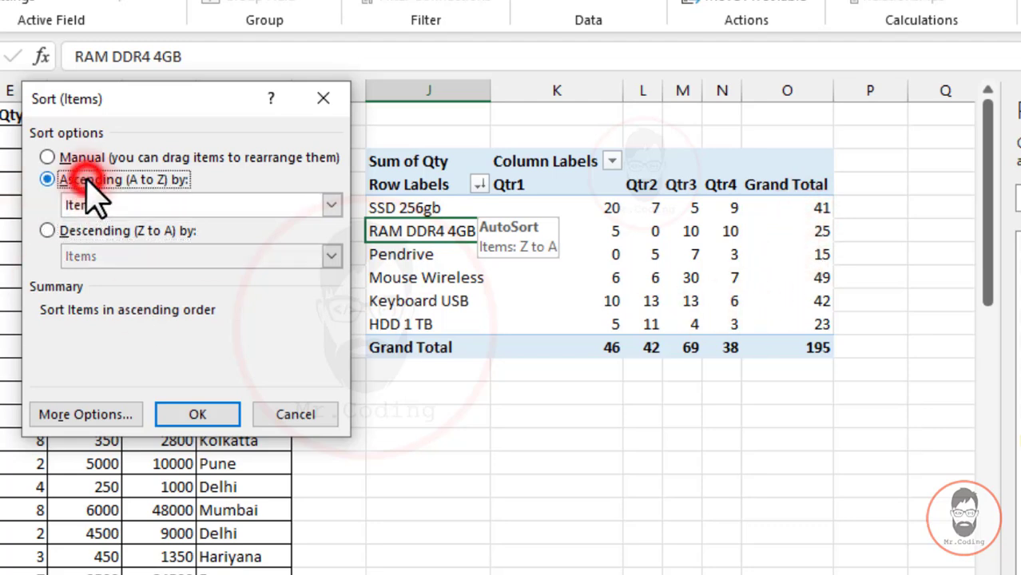
pyautogui.click(332, 206)
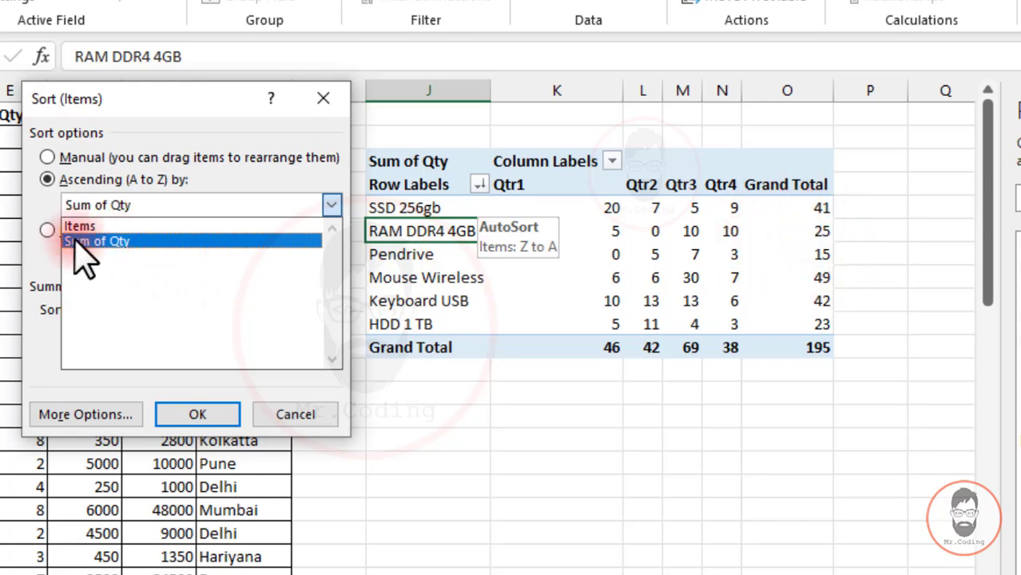
pyautogui.click(102, 242)
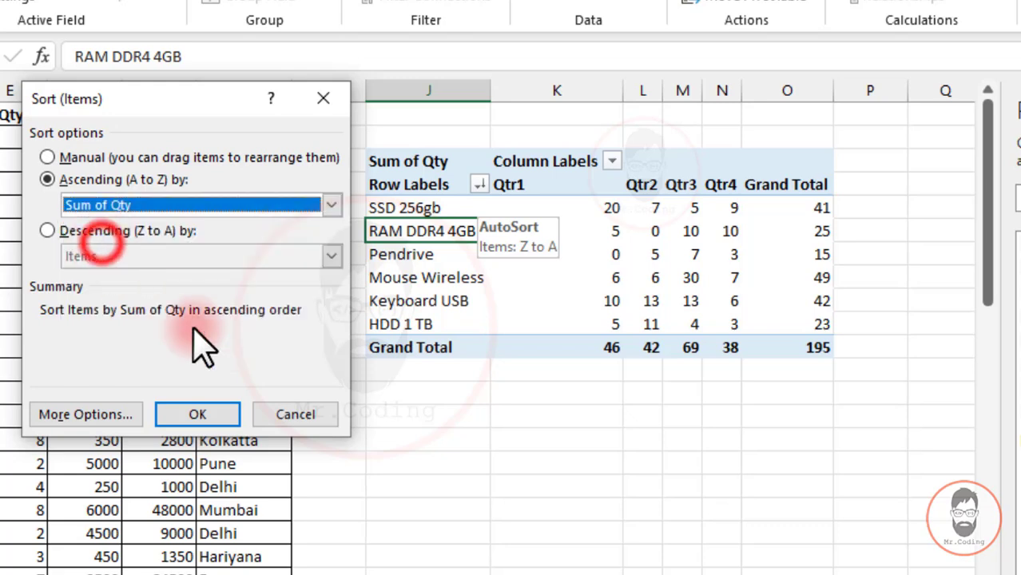
pyautogui.click(227, 427)
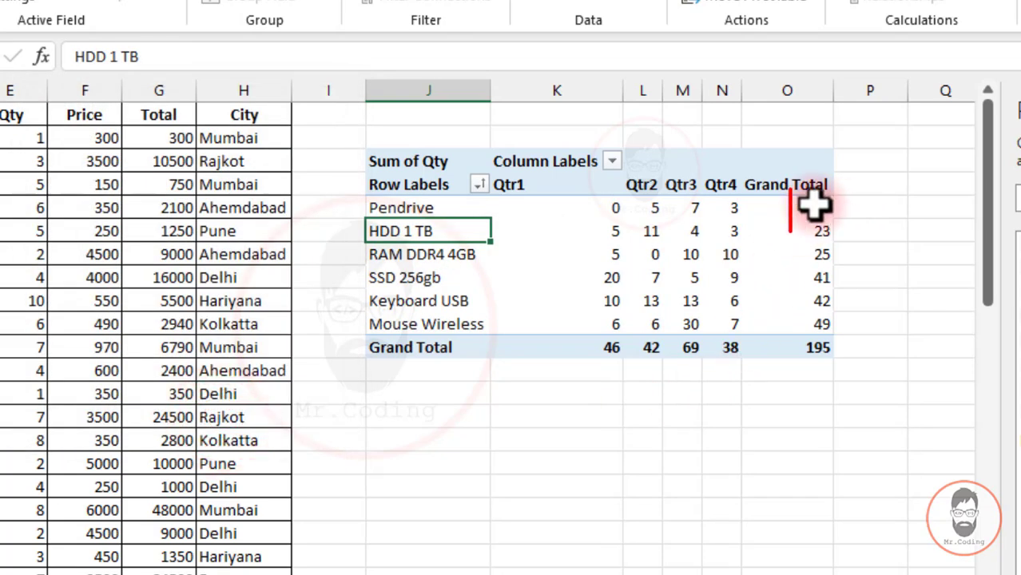
pyautogui.moveTo(813, 206); pyautogui.dragTo(814, 323)
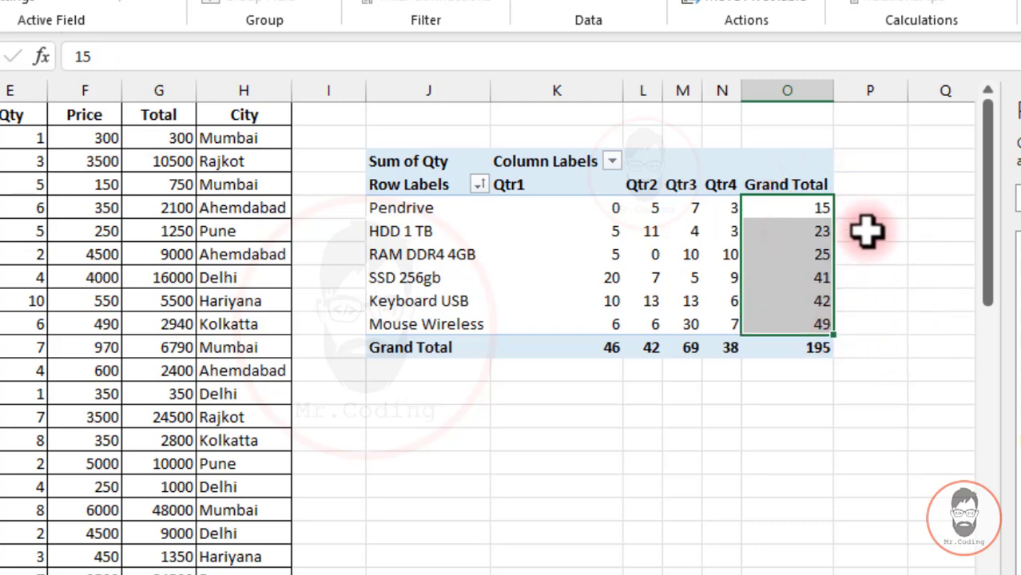
pyautogui.click(803, 302)
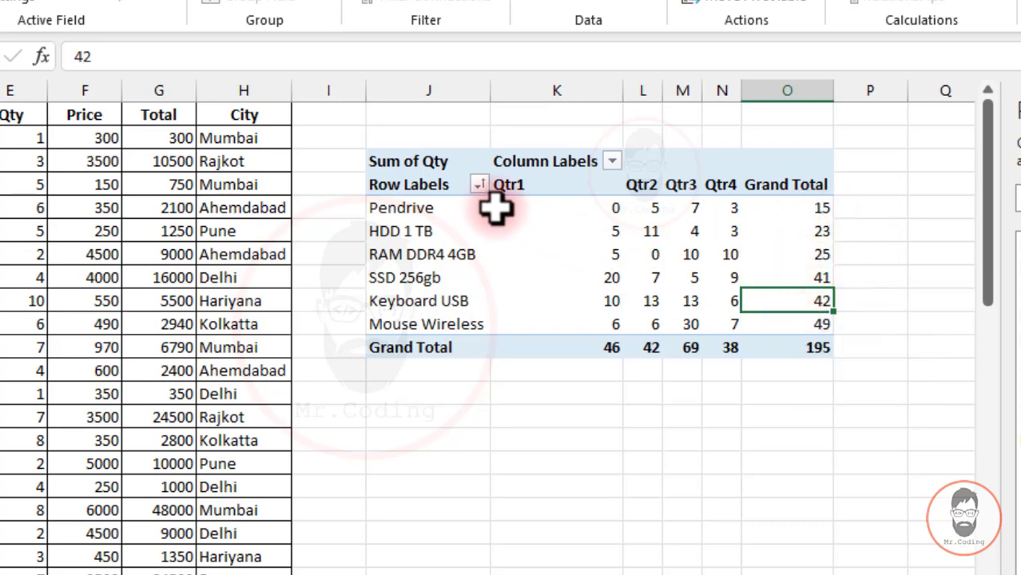
# Sort the Items row labels in descending order by Sum of Qty.
pyautogui.click(479, 185)
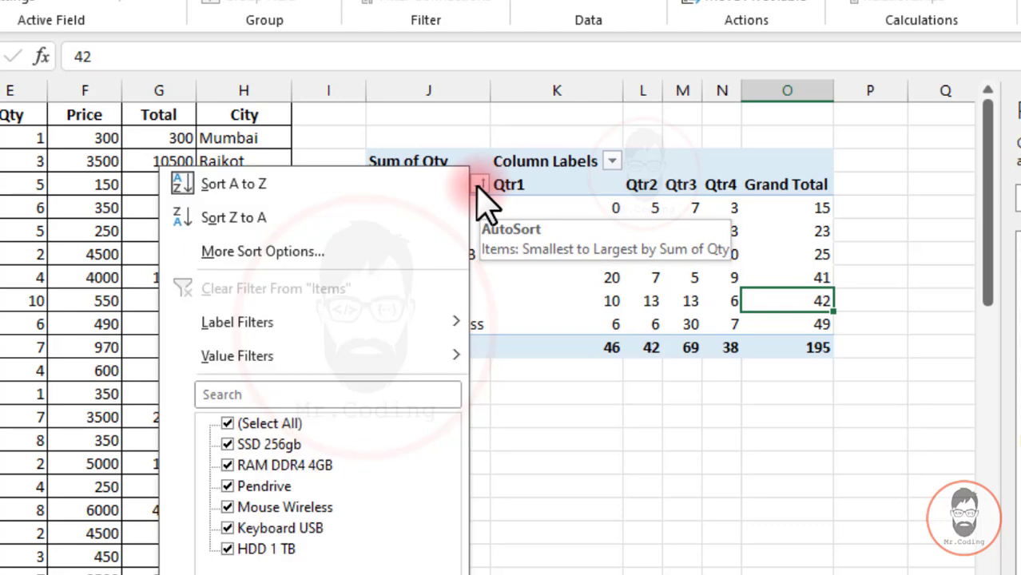
pyautogui.click(297, 253)
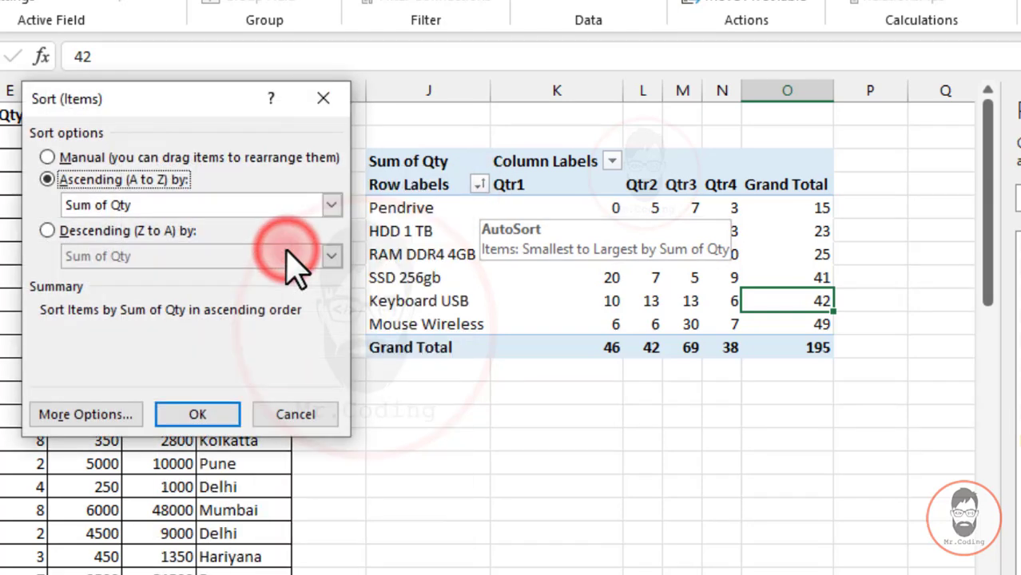
pyautogui.click(102, 232)
pyautogui.click(140, 256)
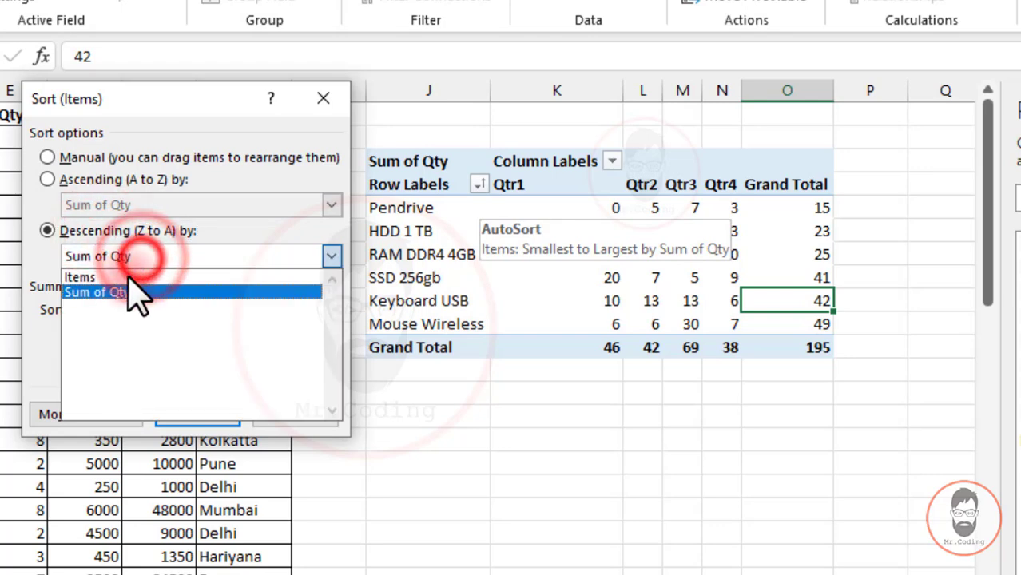
pyautogui.click(96, 293)
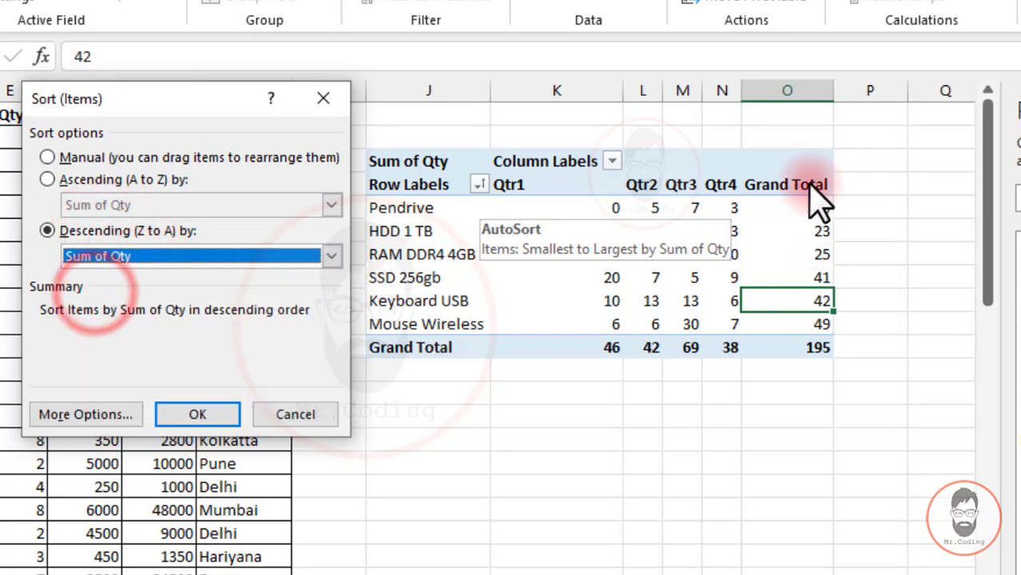
pyautogui.click(183, 416)
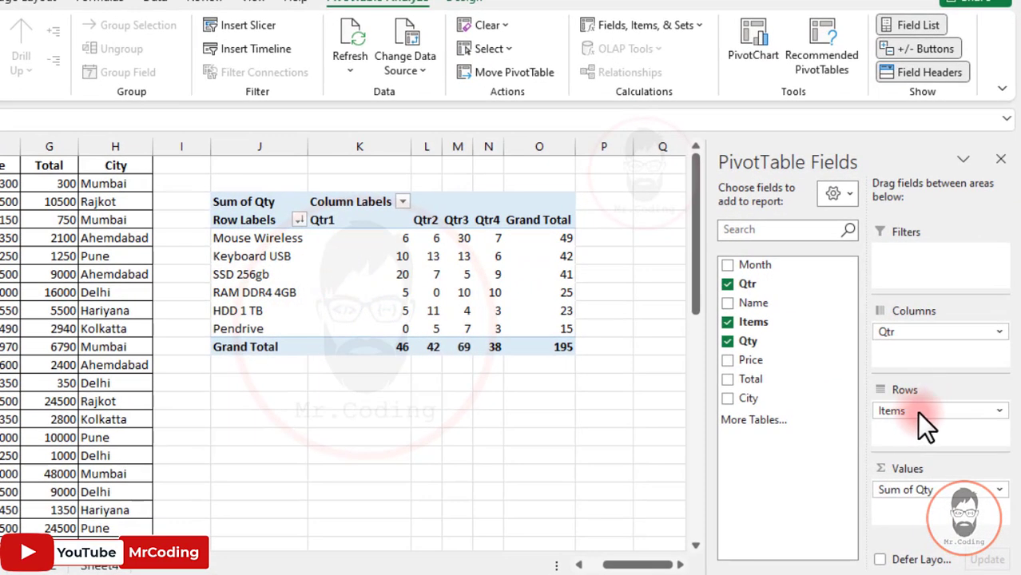
# Replace Items with City in the PivotTable's rows and review the City field's automatic sorting option without changing it.
pyautogui.moveTo(917, 412)
pyautogui.mouseDown()
pyautogui.moveTo(688, 425)
pyautogui.moveTo(866, 405)
pyautogui.moveTo(915, 425)
pyautogui.mouseUp()
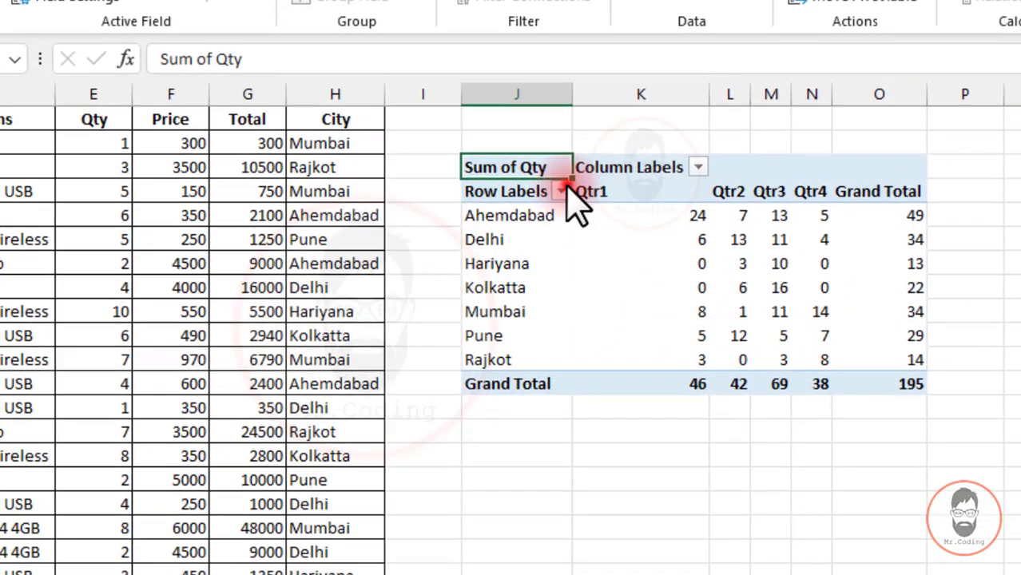
pyautogui.click(300, 218)
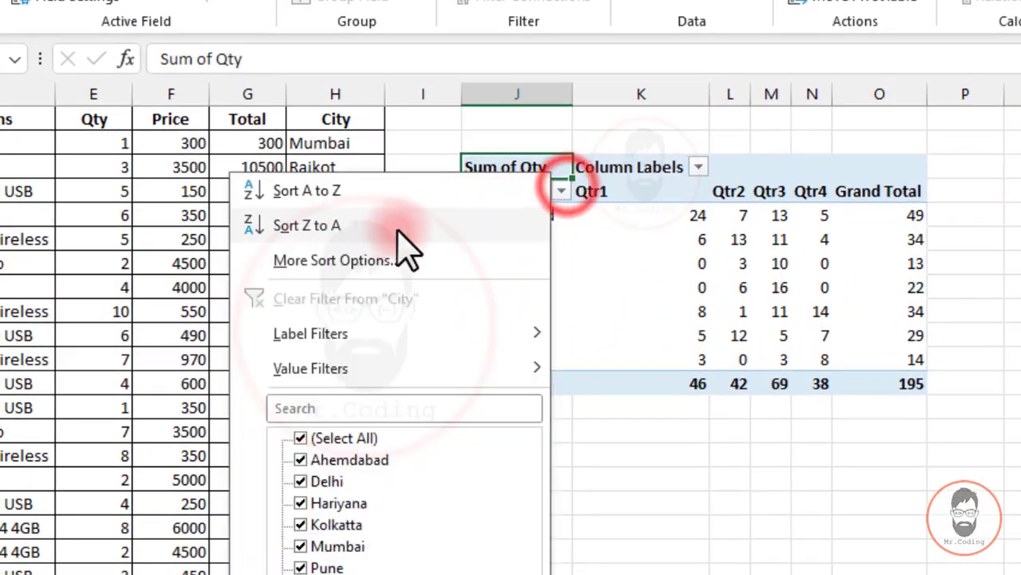
pyautogui.click(336, 264)
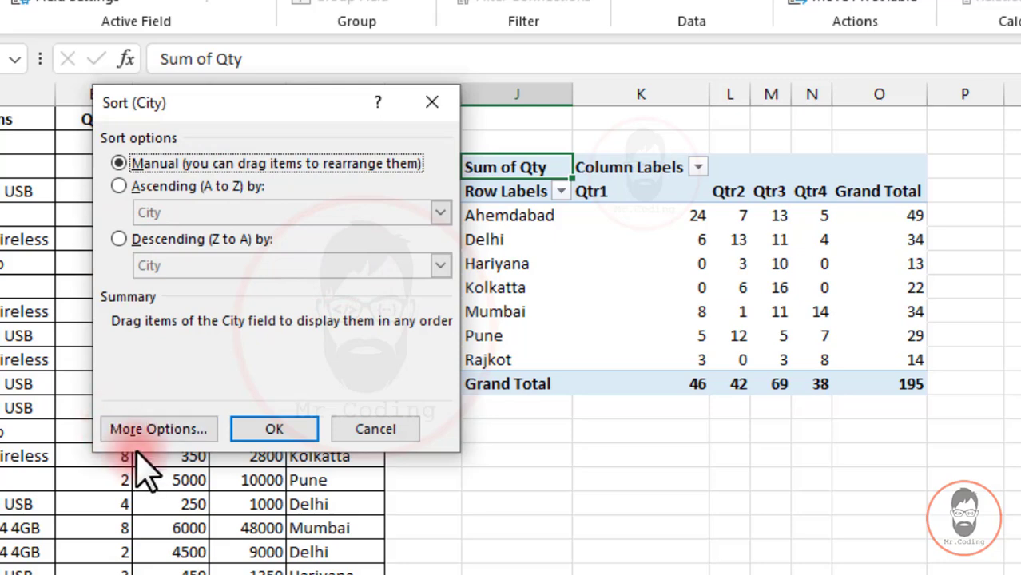
pyautogui.click(178, 429)
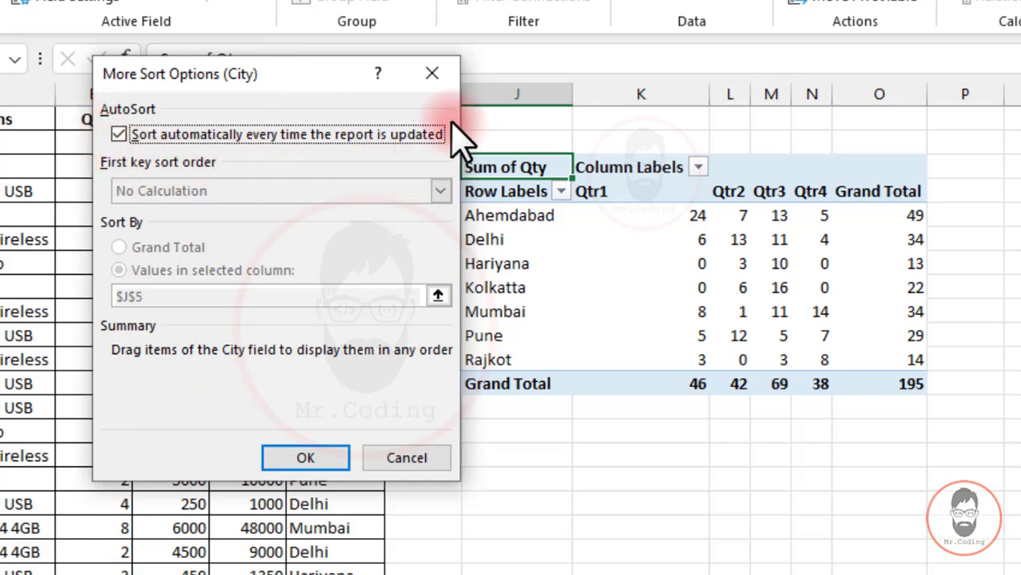
pyautogui.click(120, 134)
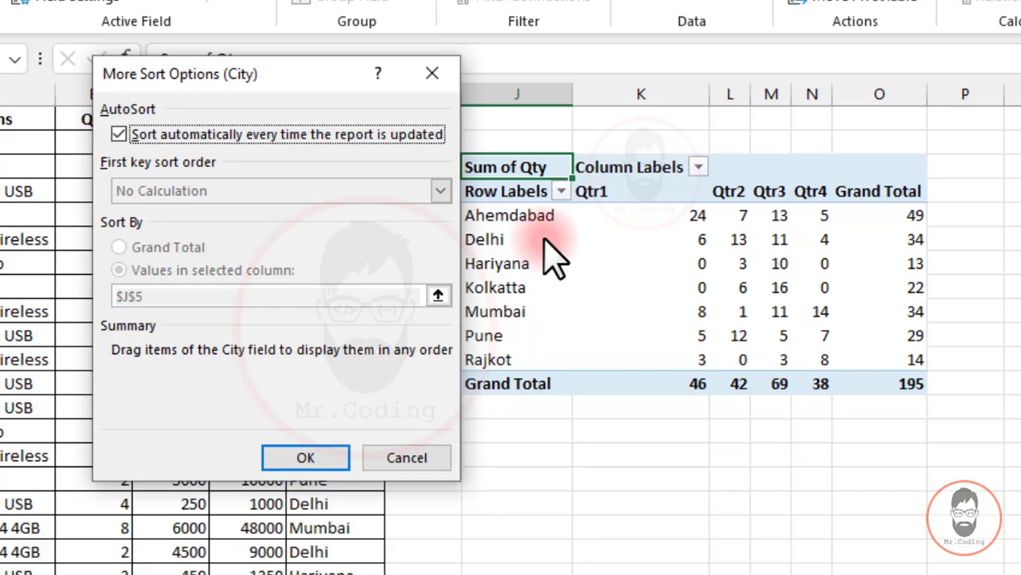
pyautogui.click(432, 76)
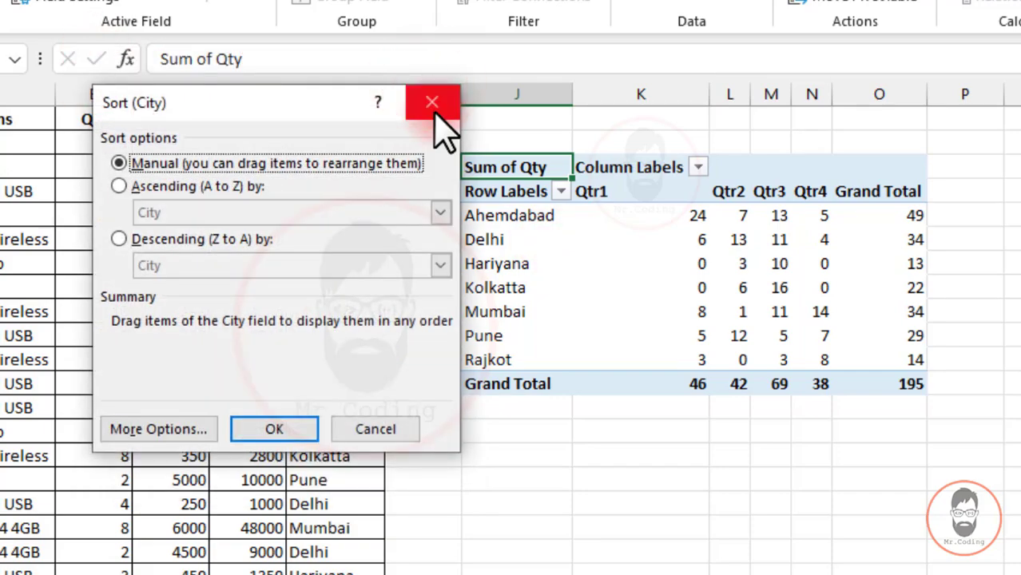
pyautogui.click(432, 104)
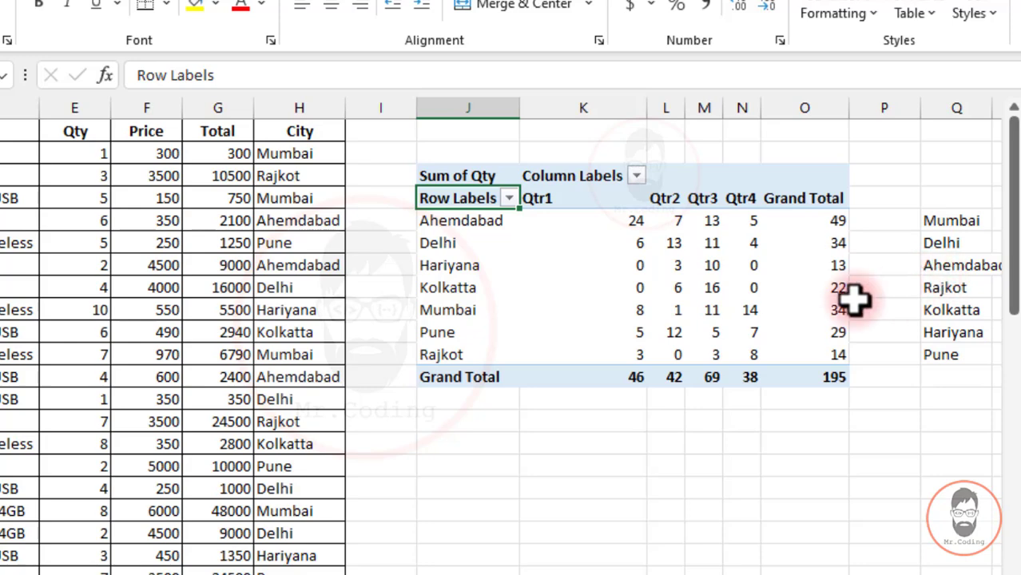
# Turn off automatic sorting in the City field's additional sort options, review the available first key sort orders, and leave without applying changes.
pyautogui.click(436, 246)
pyautogui.click(446, 243)
pyautogui.click(511, 199)
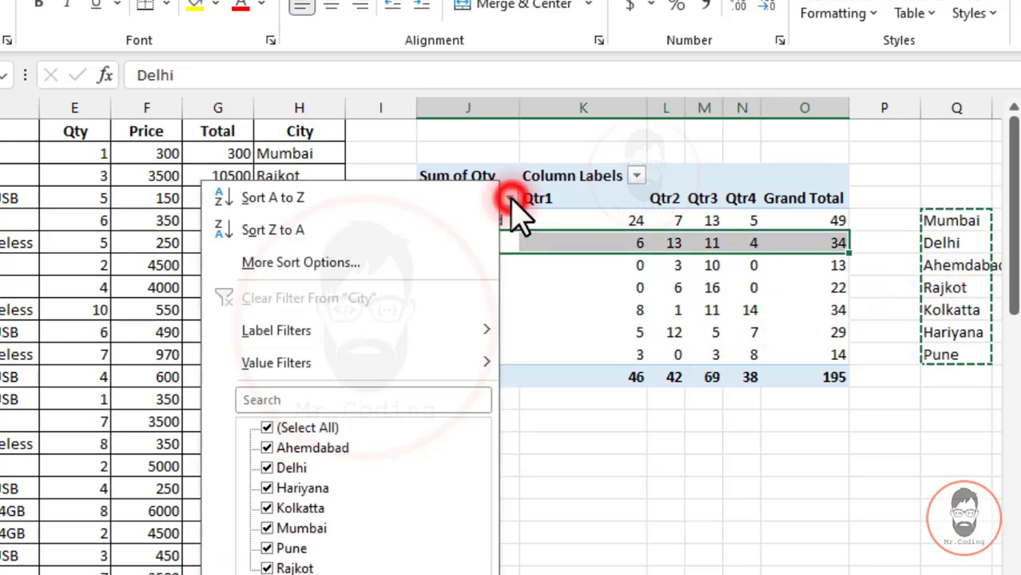
pyautogui.click(305, 262)
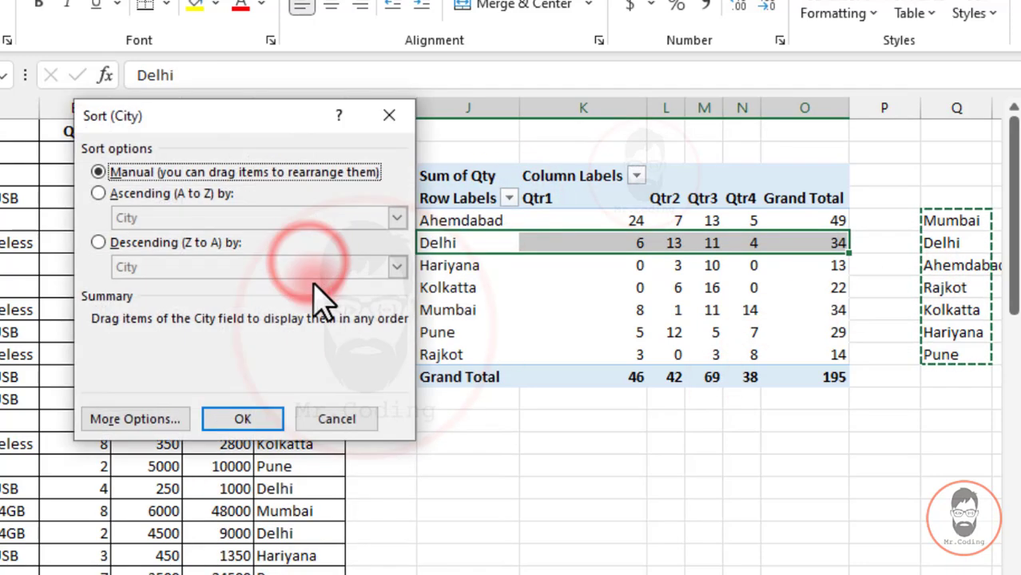
pyautogui.click(136, 422)
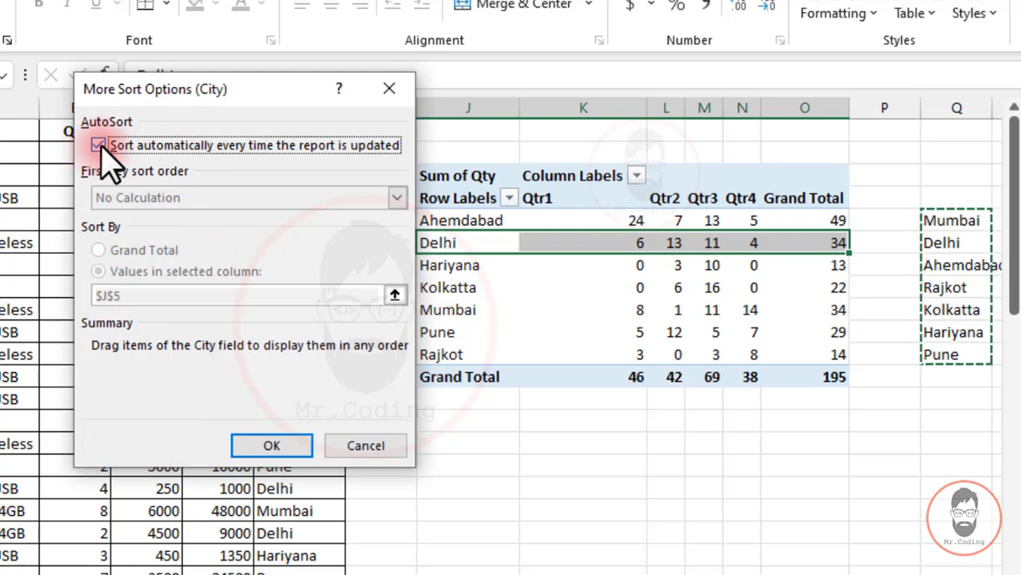
pyautogui.click(98, 145)
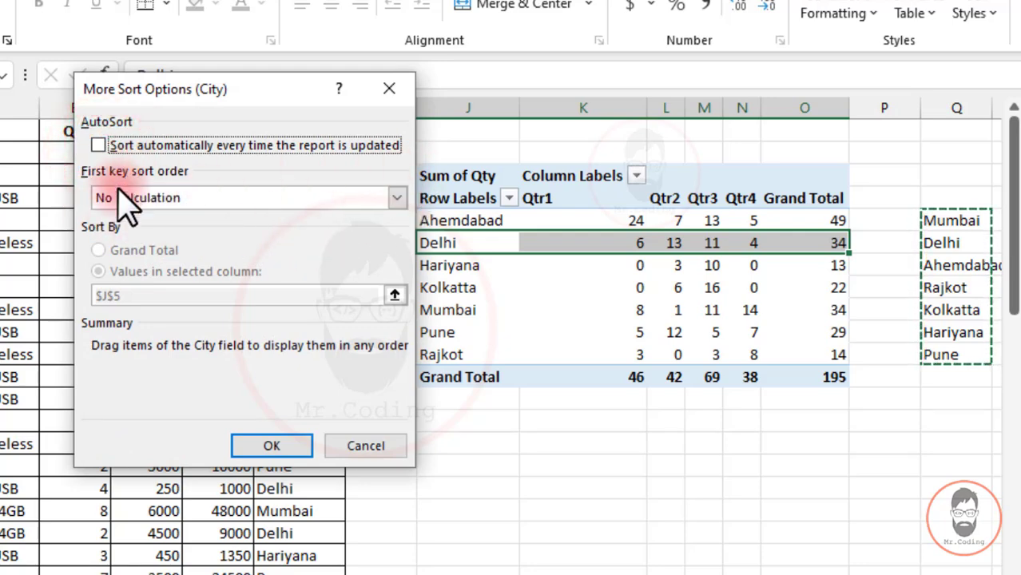
pyautogui.click(397, 198)
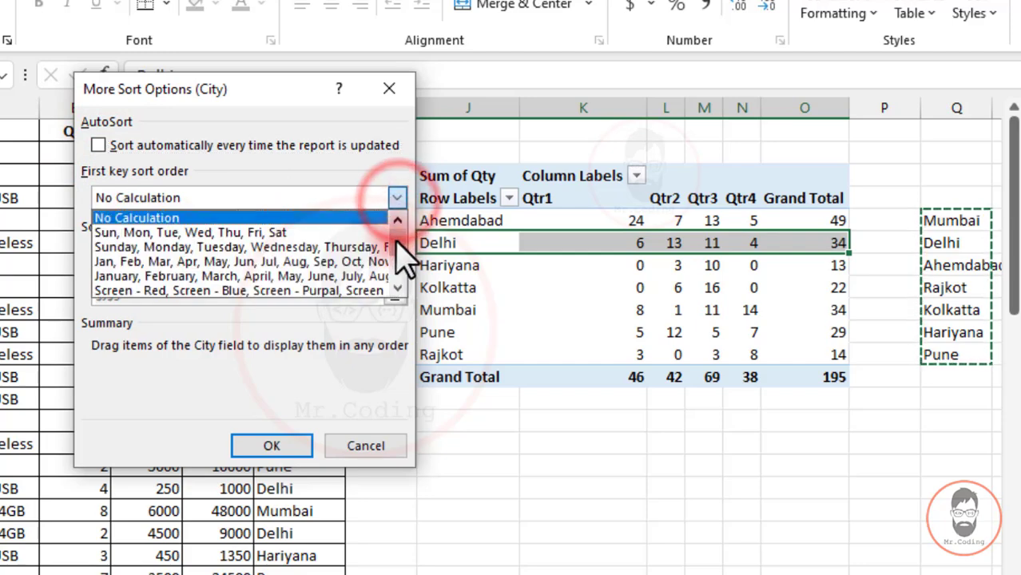
pyautogui.moveTo(400, 240); pyautogui.dragTo(403, 266)
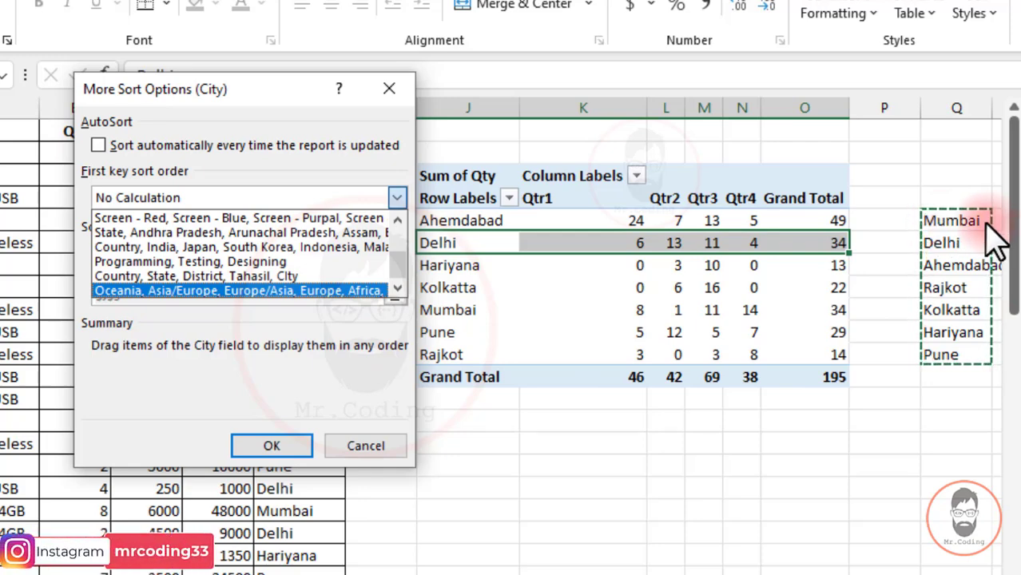
pyautogui.click(391, 91)
pyautogui.click(392, 91)
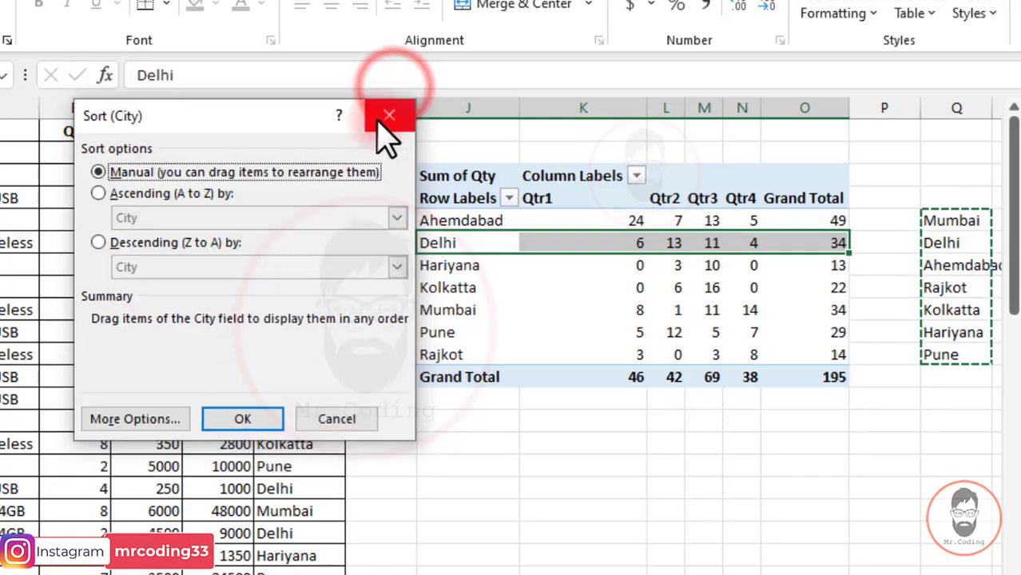
pyautogui.click(386, 118)
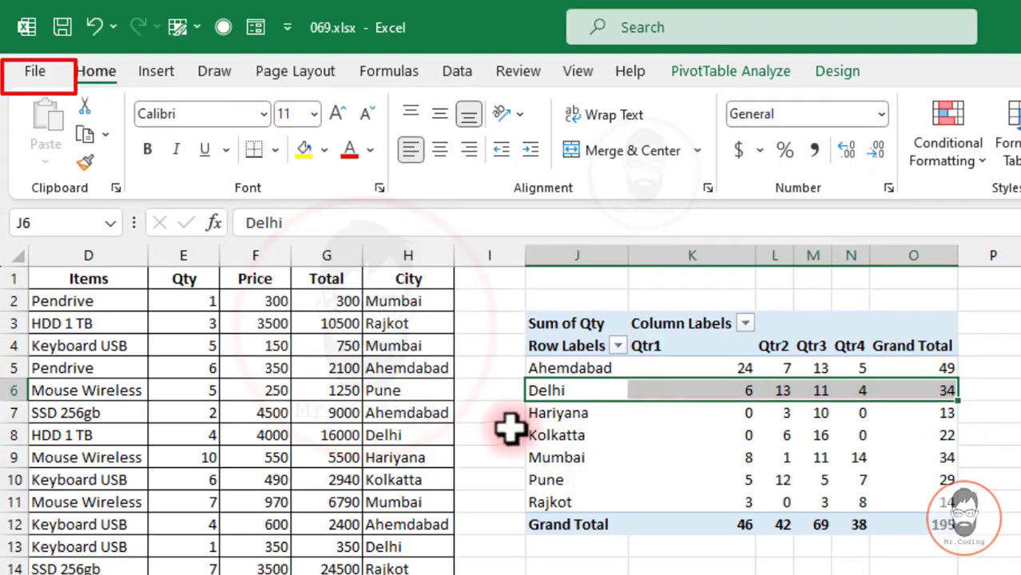
# Open the custom lists editor from Excel's advanced options, keeping the city list on the sheet in view.
pyautogui.click(34, 70)
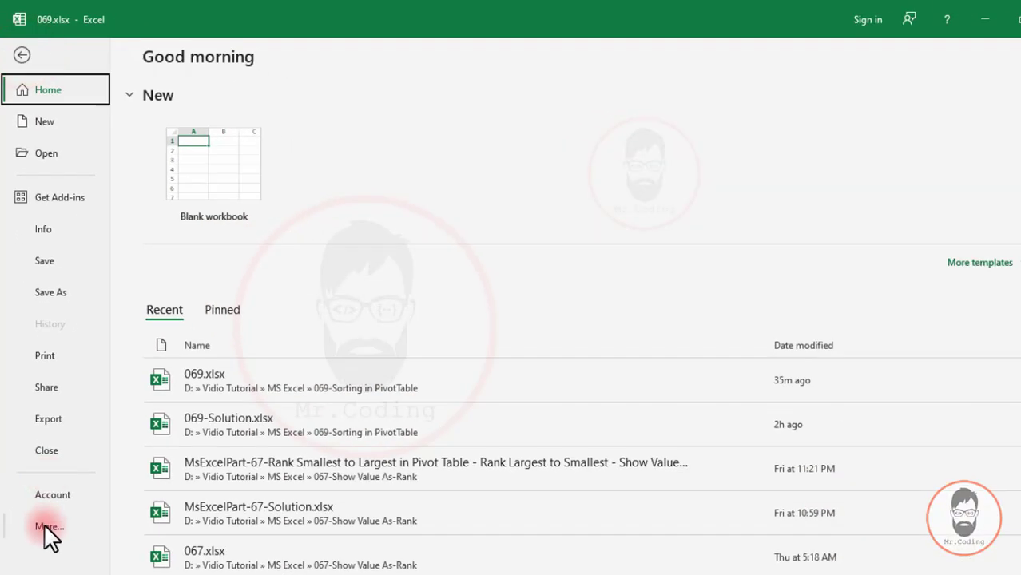
pyautogui.click(44, 524)
pyautogui.click(166, 527)
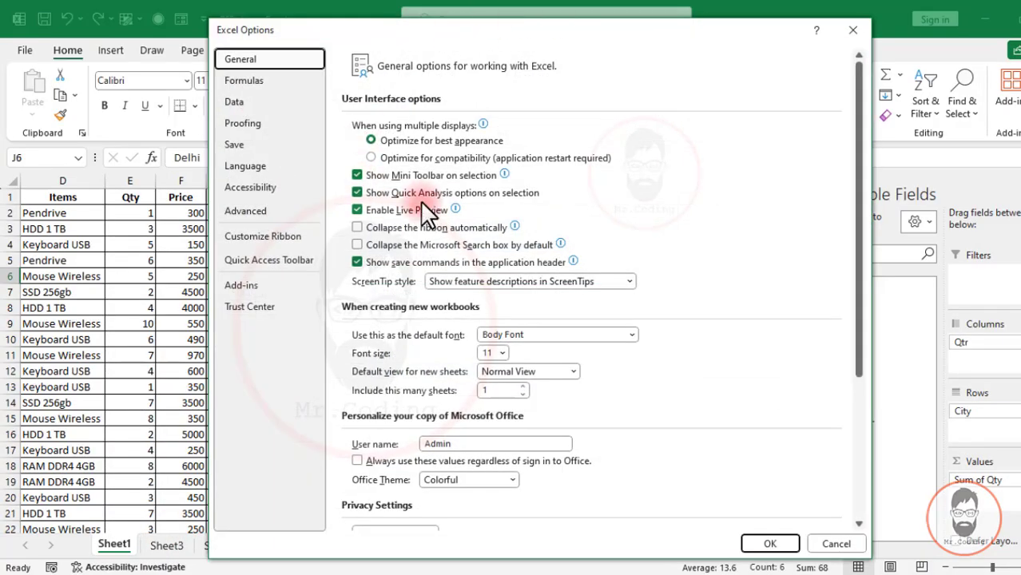
pyautogui.click(246, 210)
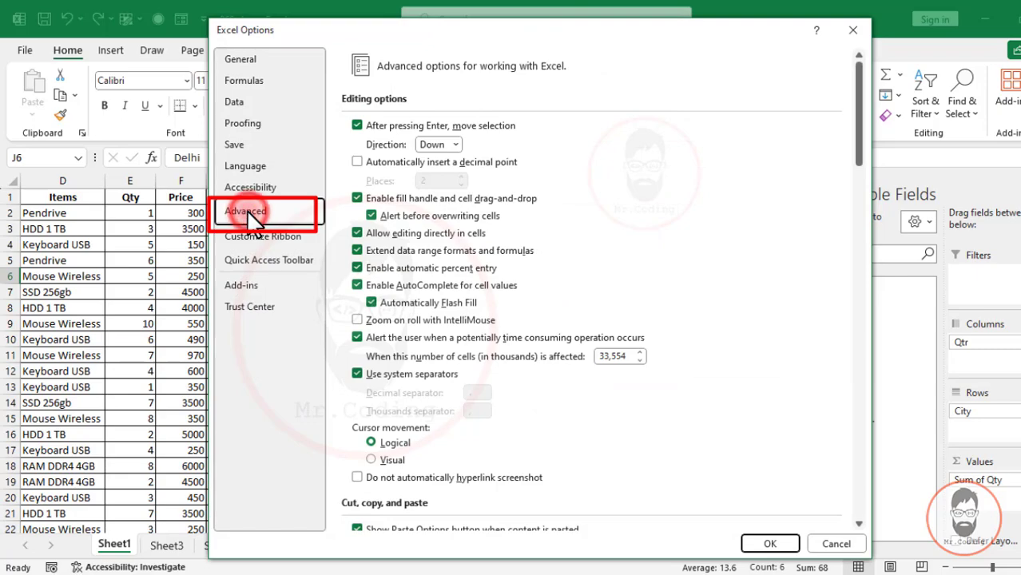
pyautogui.moveTo(857, 75); pyautogui.dragTo(835, 468)
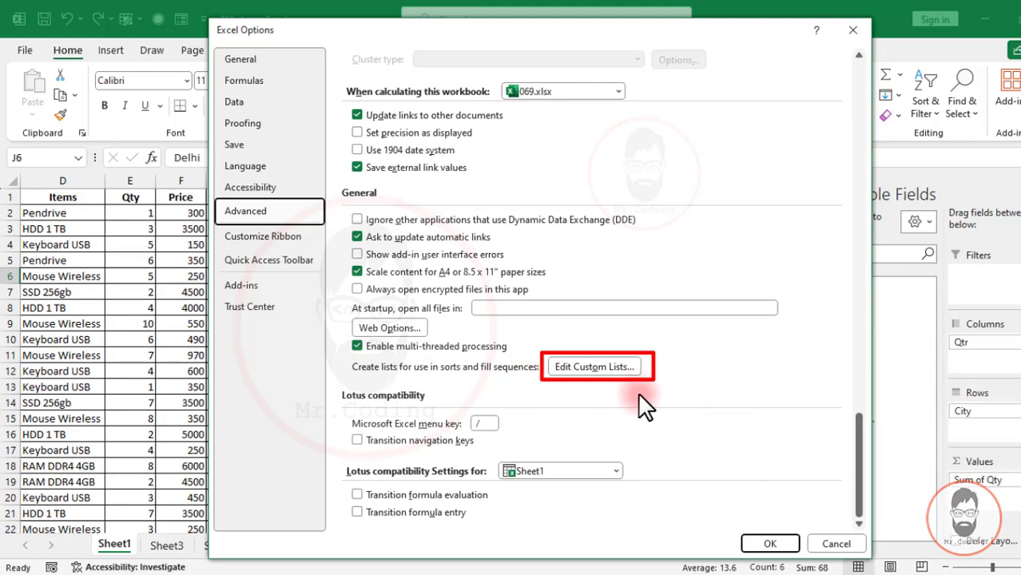
pyautogui.click(583, 367)
pyautogui.moveTo(227, 160); pyautogui.dragTo(474, 162)
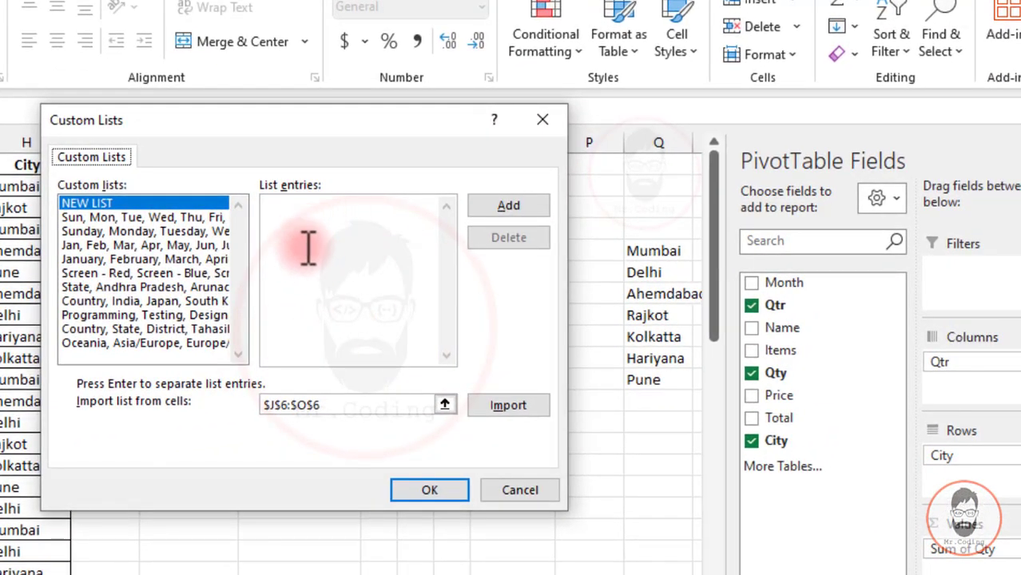
# Add a custom list with the entries Mumbai, Delhi, Ahemdabad, Rajkot, Kolkatta, Hariyana and Pune, and save the options.
pyautogui.click(271, 215)
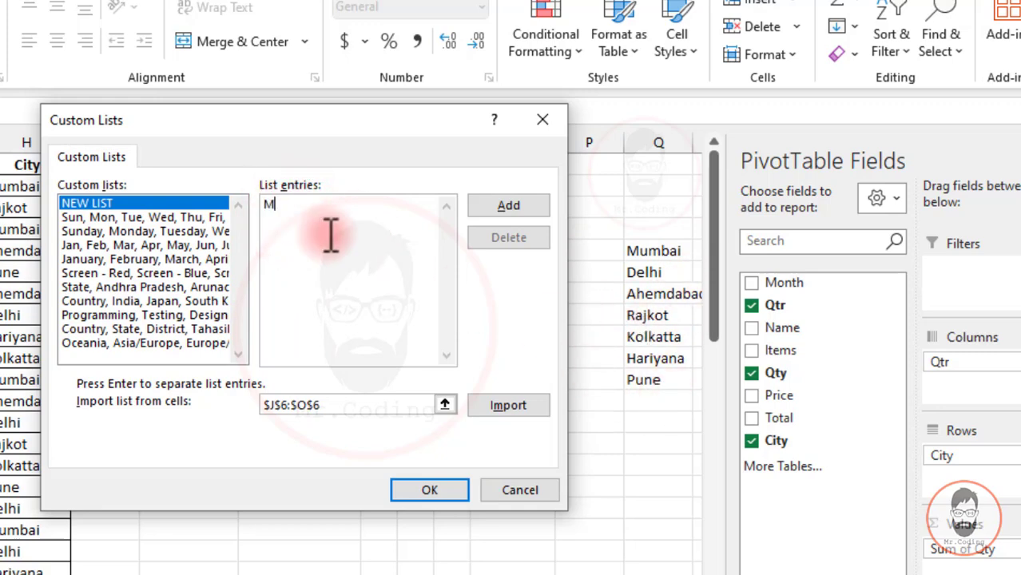
pyautogui.write('Mumbai')
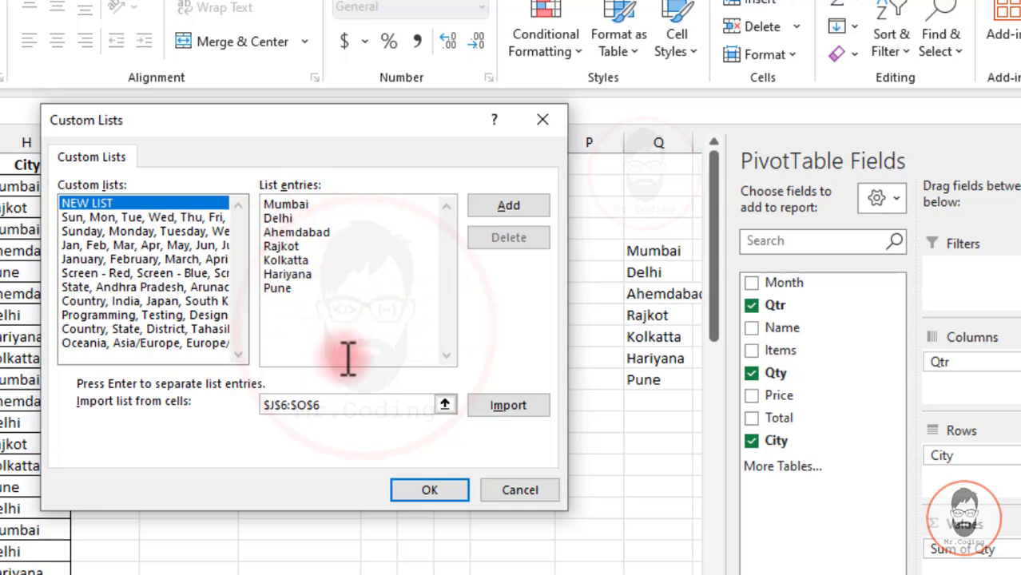
pyautogui.click(508, 206)
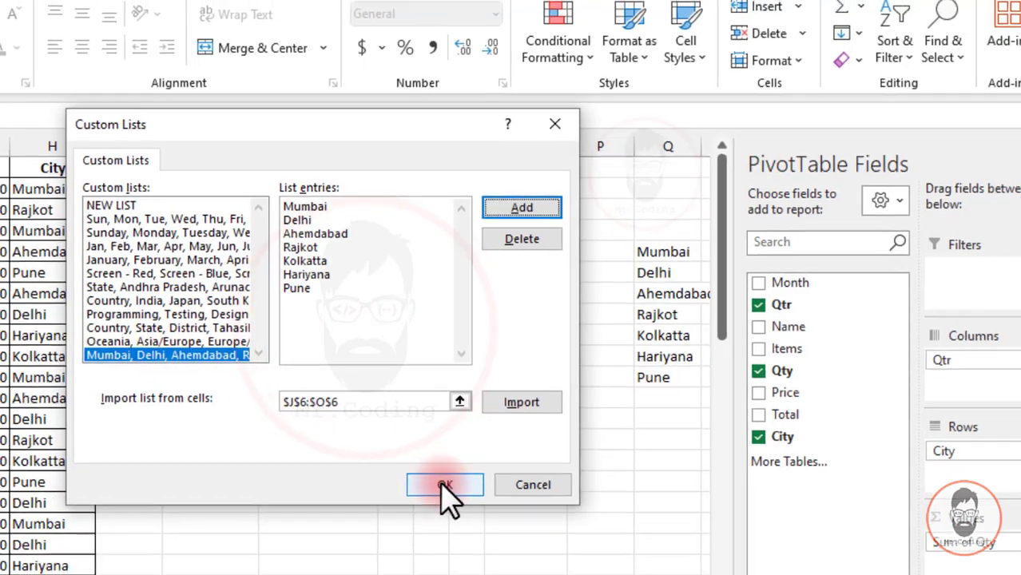
pyautogui.click(430, 490)
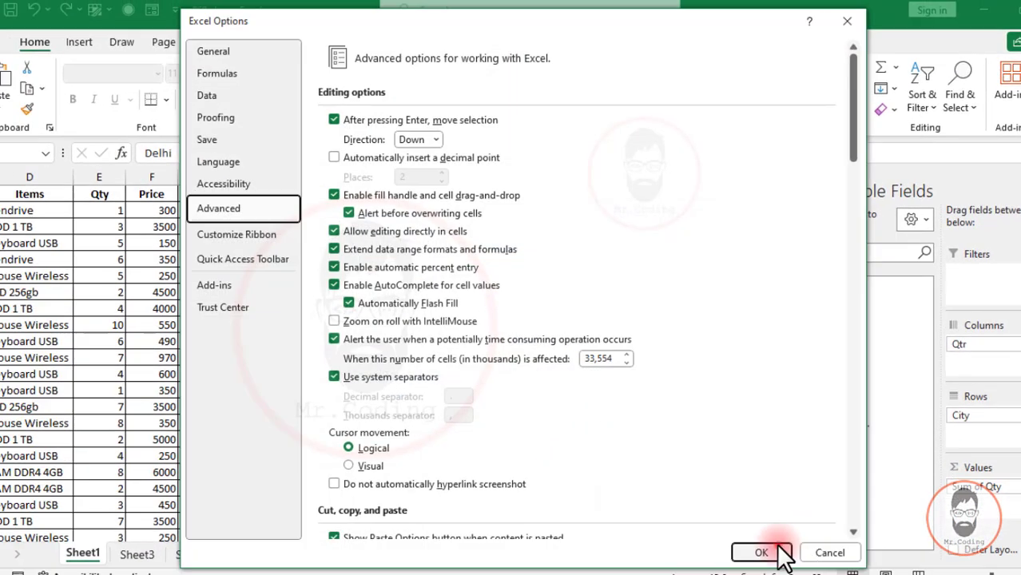
pyautogui.click(780, 551)
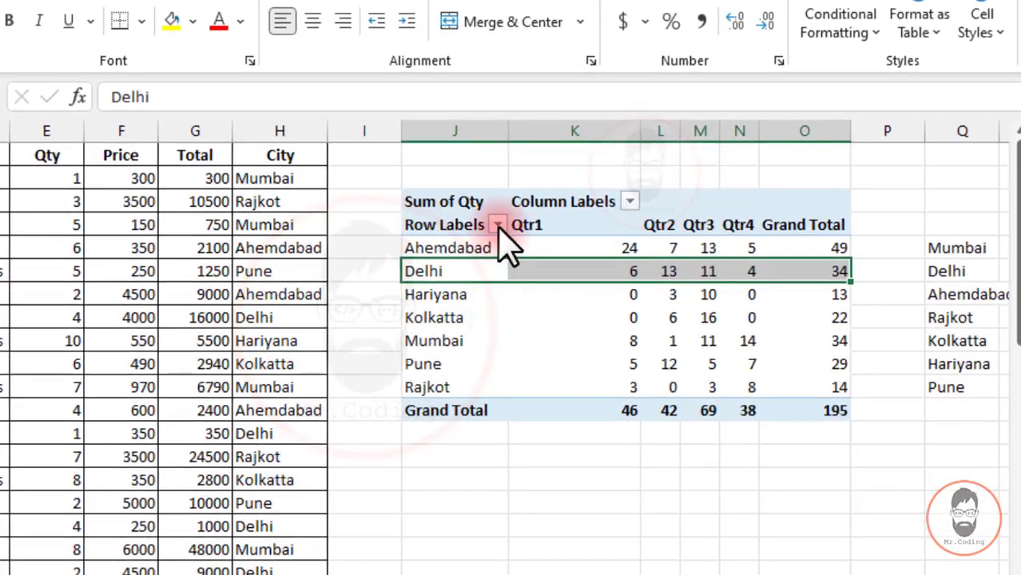
# Turn off City's automatic sorting, set its first key sort order to the list starting Mumbai, Delhi, Ahemdabad, and apply the sort options.
pyautogui.click(497, 225)
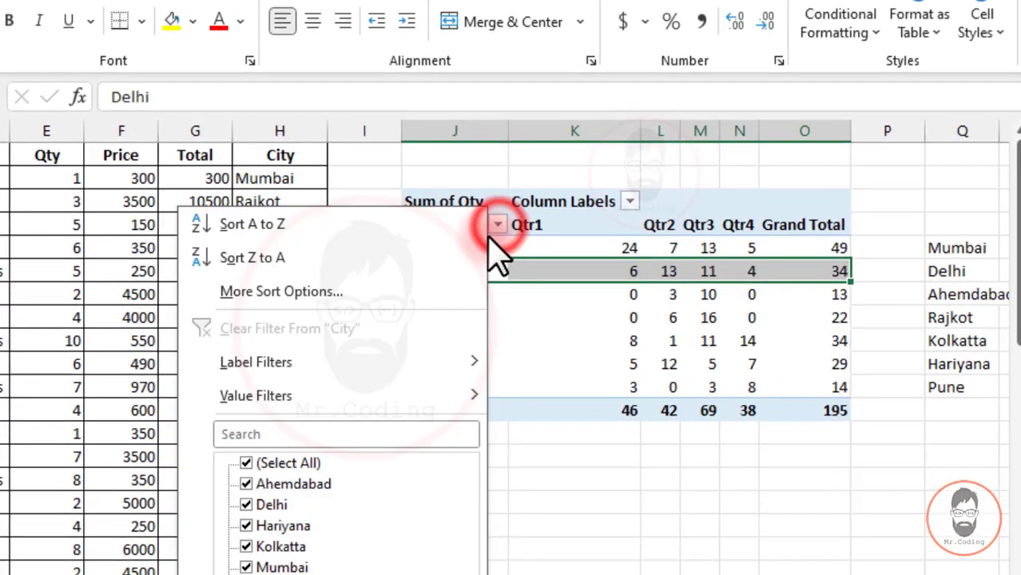
pyautogui.click(328, 300)
pyautogui.moveTo(649, 150); pyautogui.dragTo(272, 159)
pyautogui.click(123, 462)
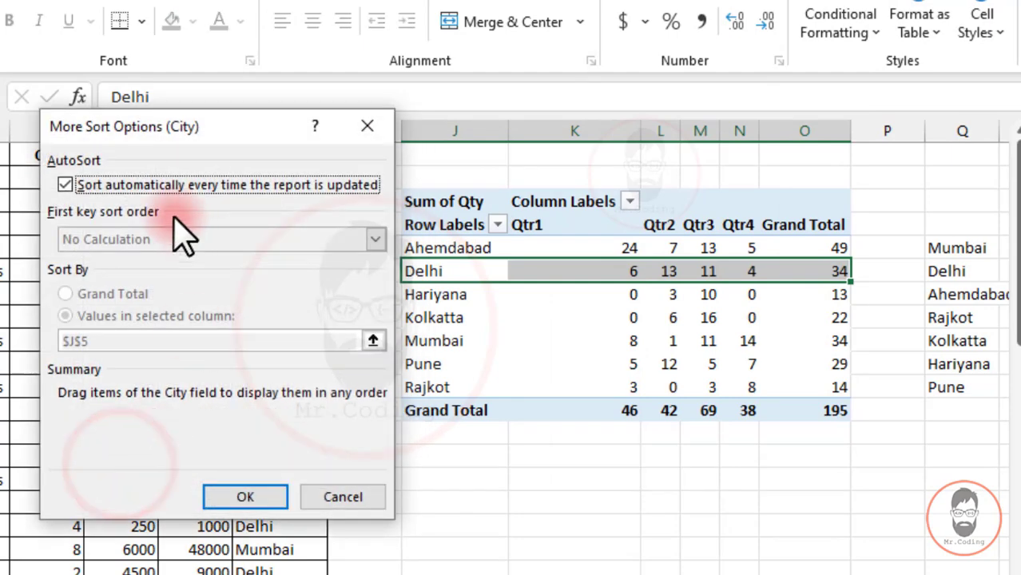
pyautogui.click(66, 185)
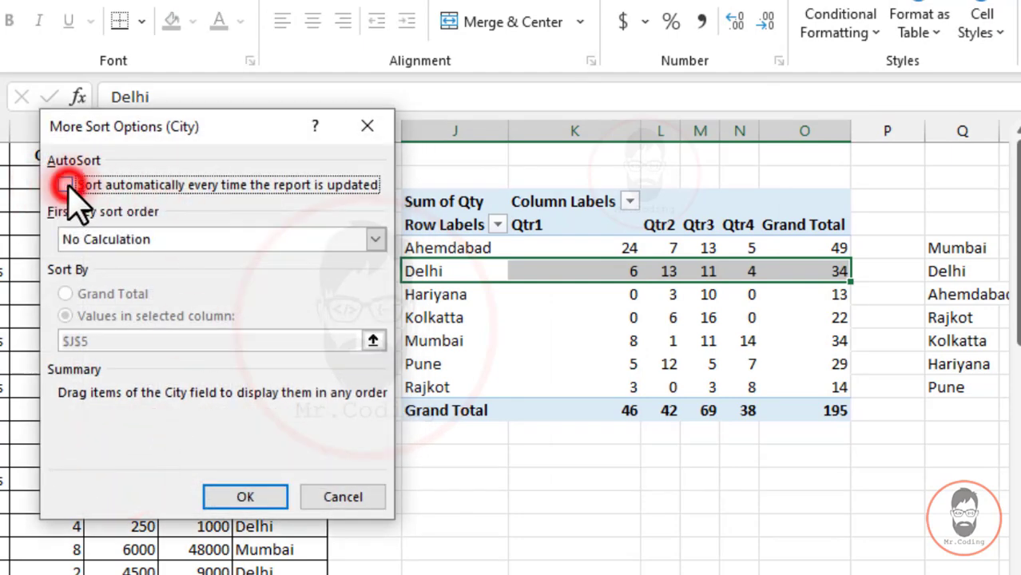
pyautogui.click(376, 239)
pyautogui.moveTo(377, 281); pyautogui.dragTo(381, 313)
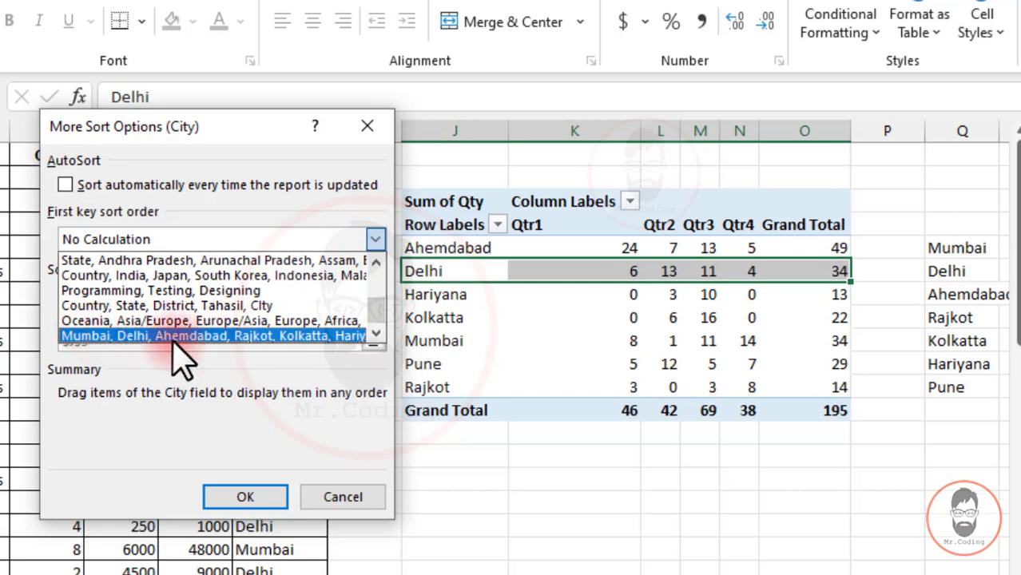
pyautogui.click(240, 336)
pyautogui.click(249, 495)
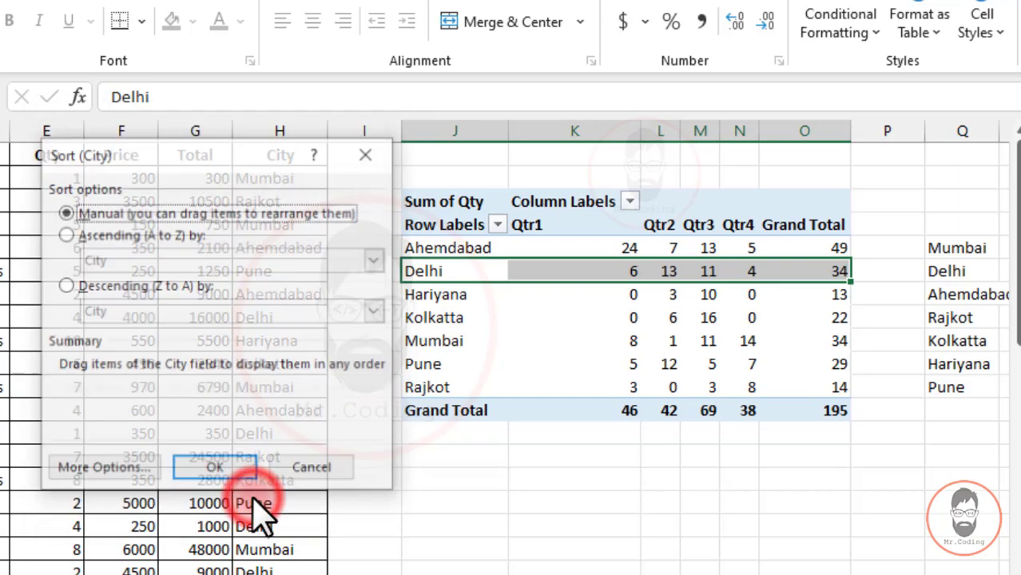
pyautogui.click(238, 471)
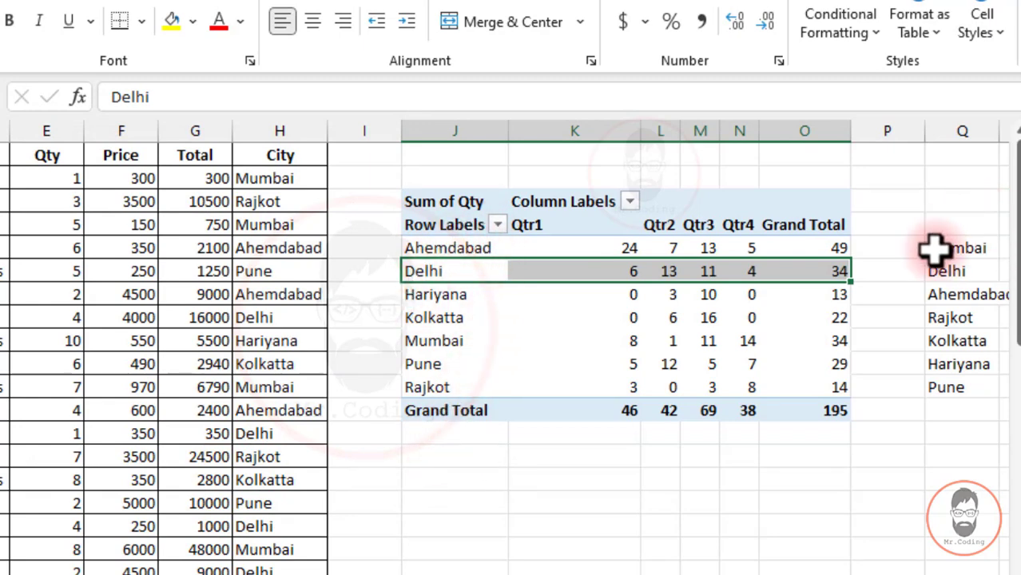
# Sort City ascending with the custom list starting Mumbai, Delhi as first key order, and compare the row labels with the list in column Q.
pyautogui.click(462, 272)
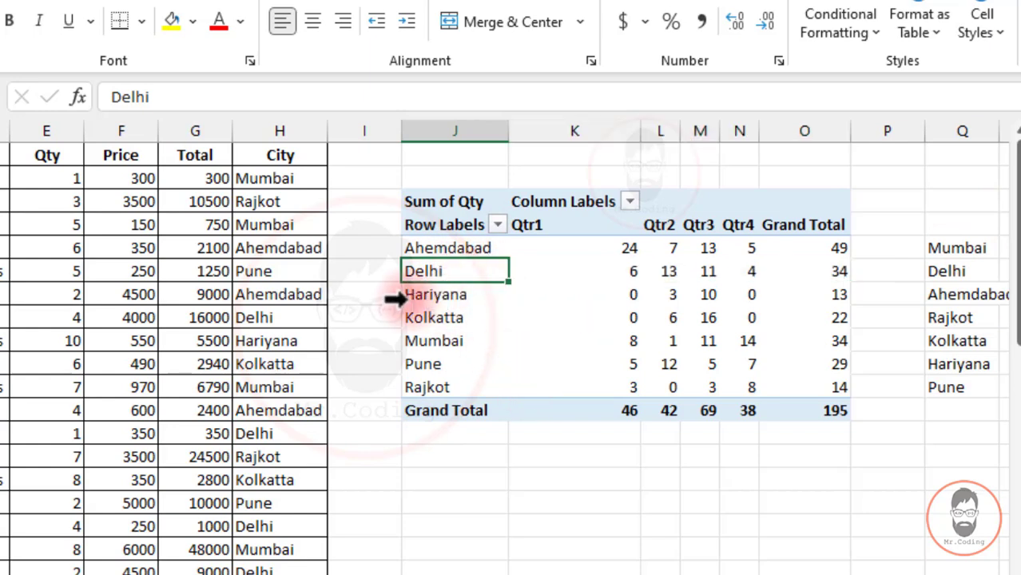
pyautogui.click(497, 226)
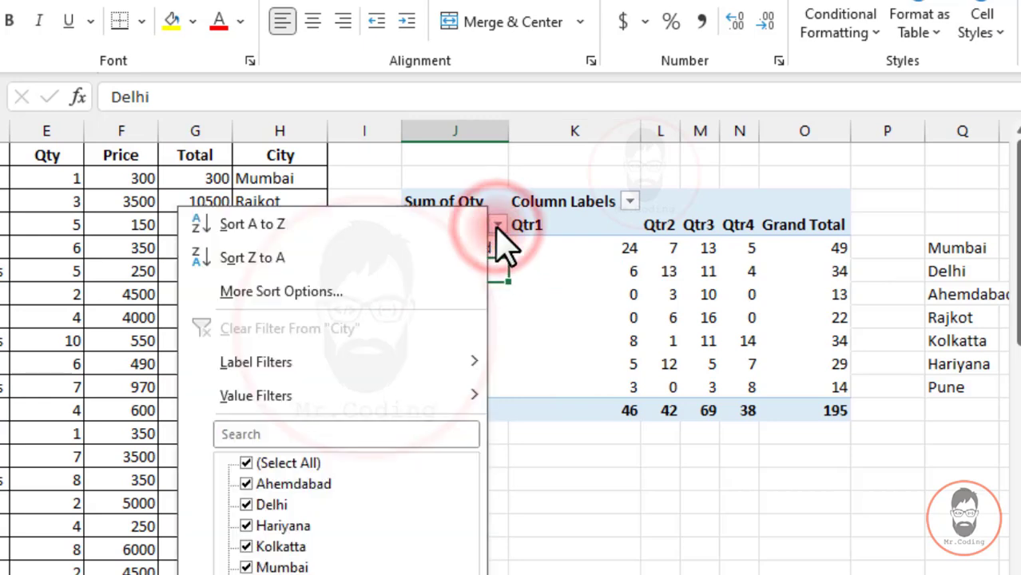
pyautogui.click(319, 292)
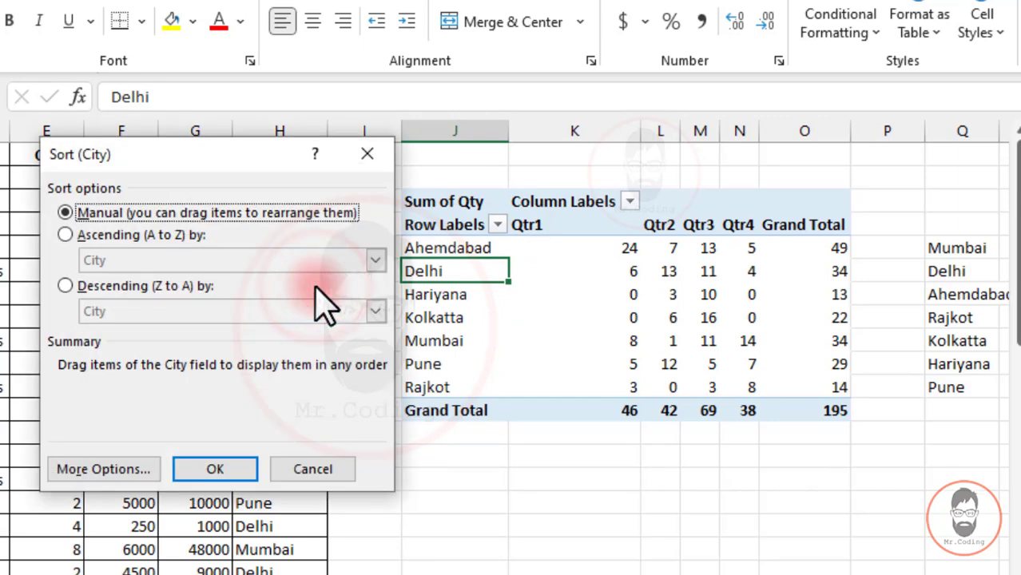
pyautogui.click(121, 235)
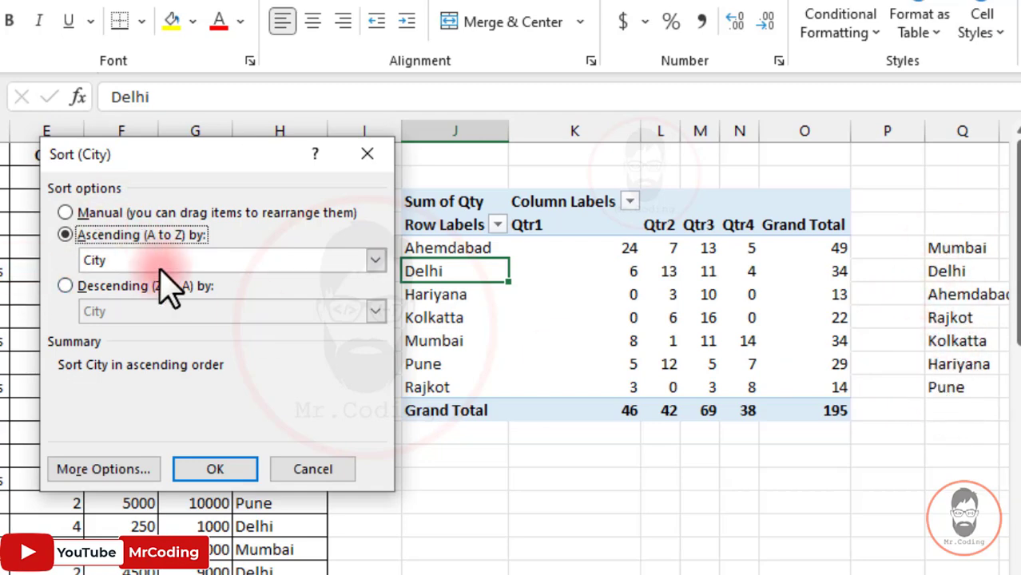
pyautogui.click(128, 471)
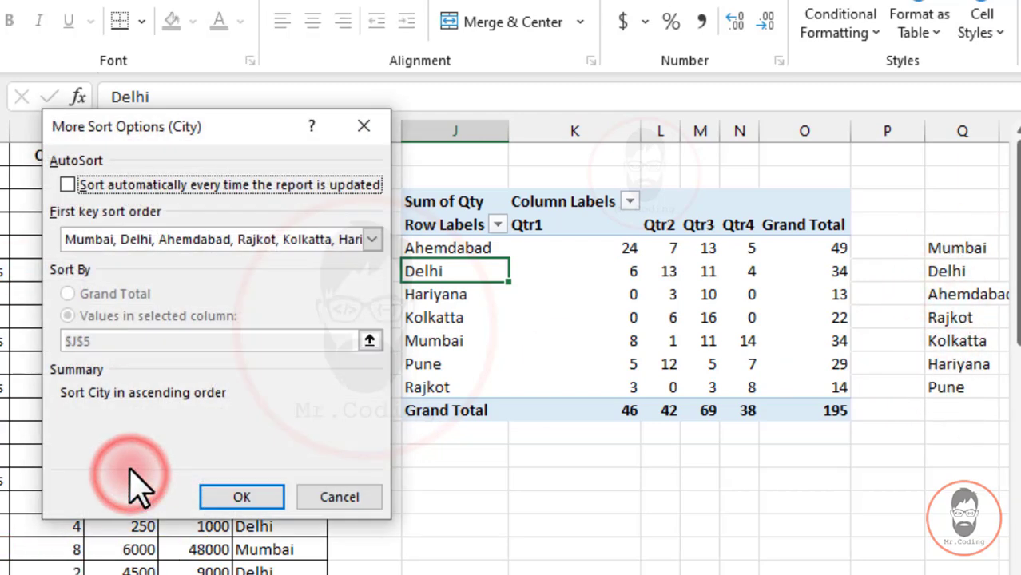
pyautogui.click(372, 239)
pyautogui.click(127, 336)
pyautogui.click(241, 497)
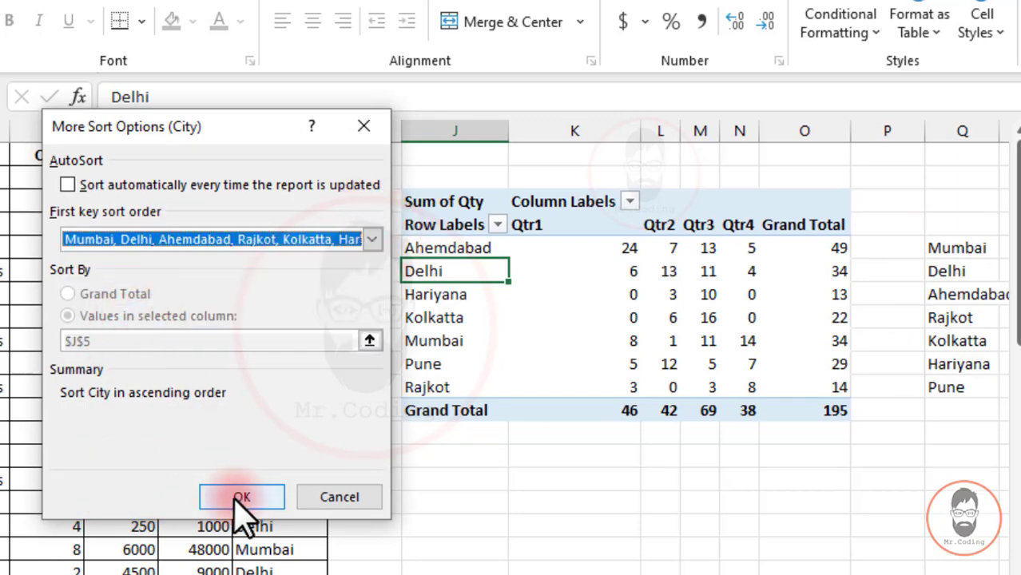
pyautogui.click(281, 466)
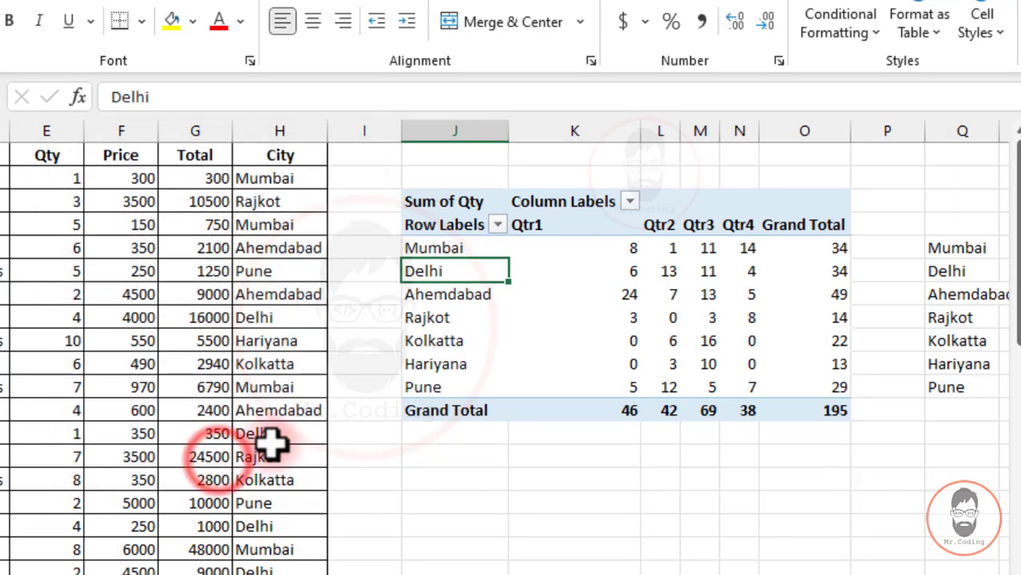
pyautogui.moveTo(441, 249); pyautogui.dragTo(442, 386)
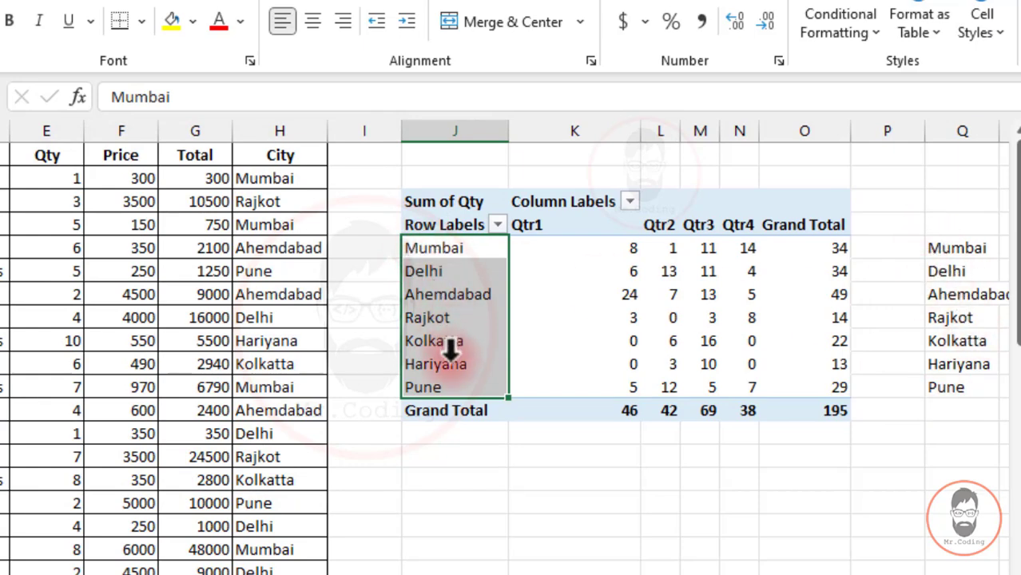
pyautogui.moveTo(946, 247); pyautogui.dragTo(947, 387)
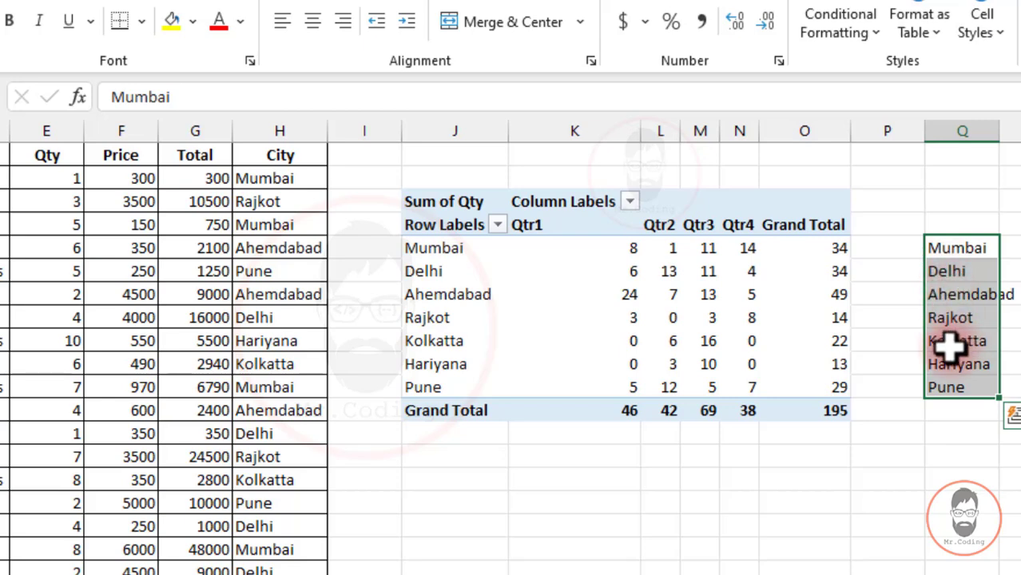
# Sort City in descending order with the custom list starting Mumbai, Delhi as first key order, and select the reordered row labels.
pyautogui.click(448, 273)
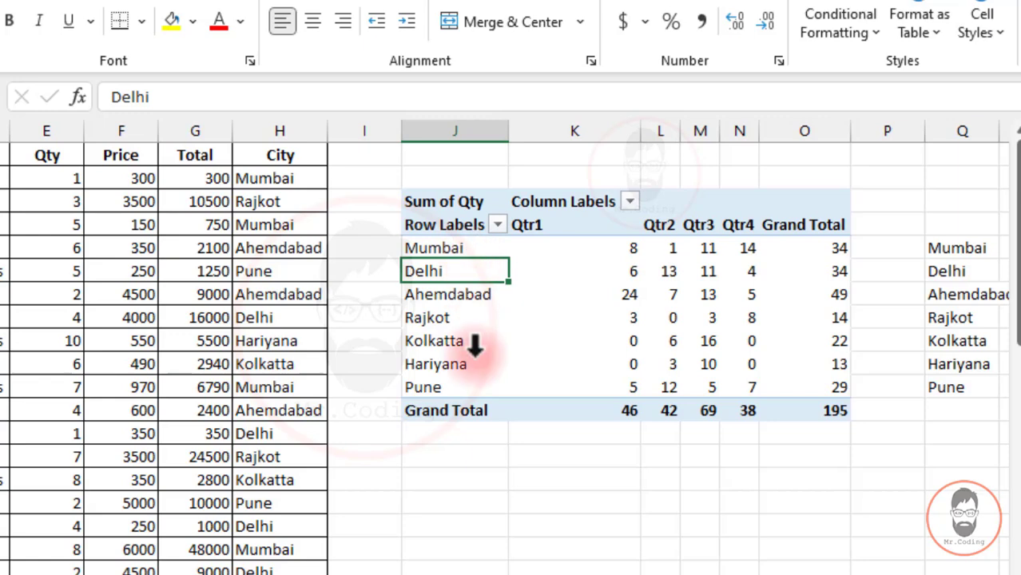
pyautogui.click(497, 226)
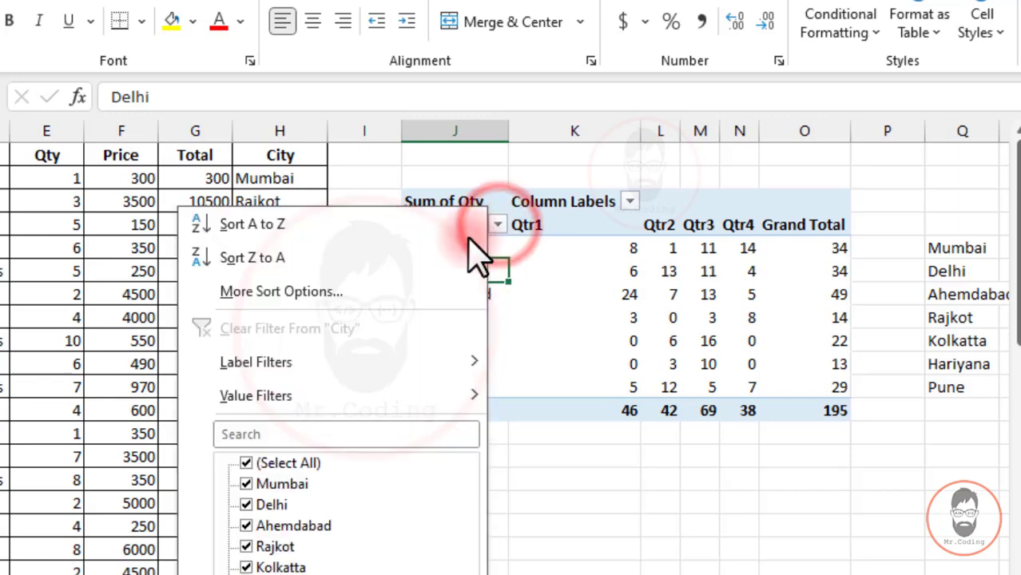
pyautogui.click(308, 294)
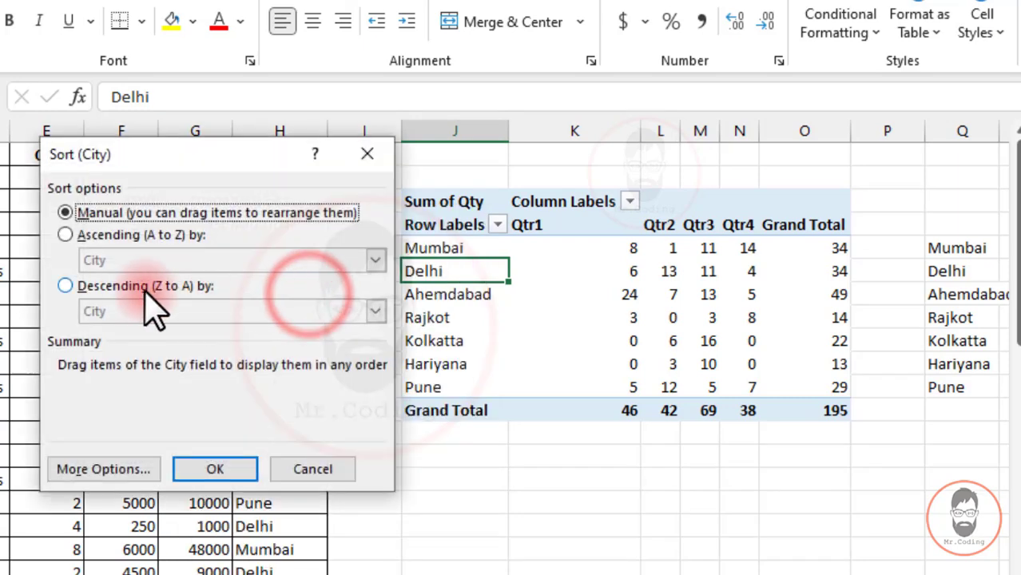
pyautogui.click(102, 287)
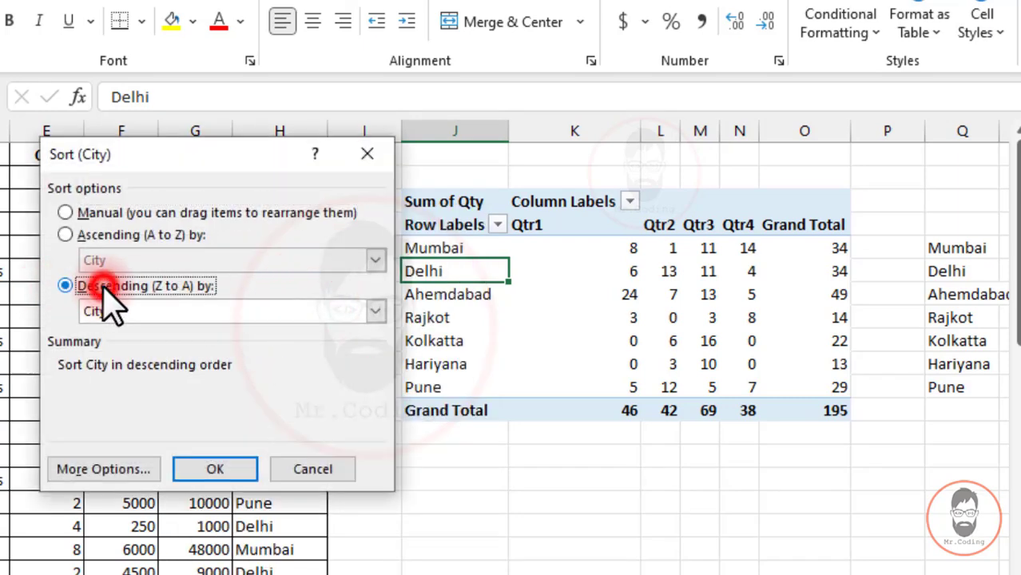
pyautogui.click(104, 471)
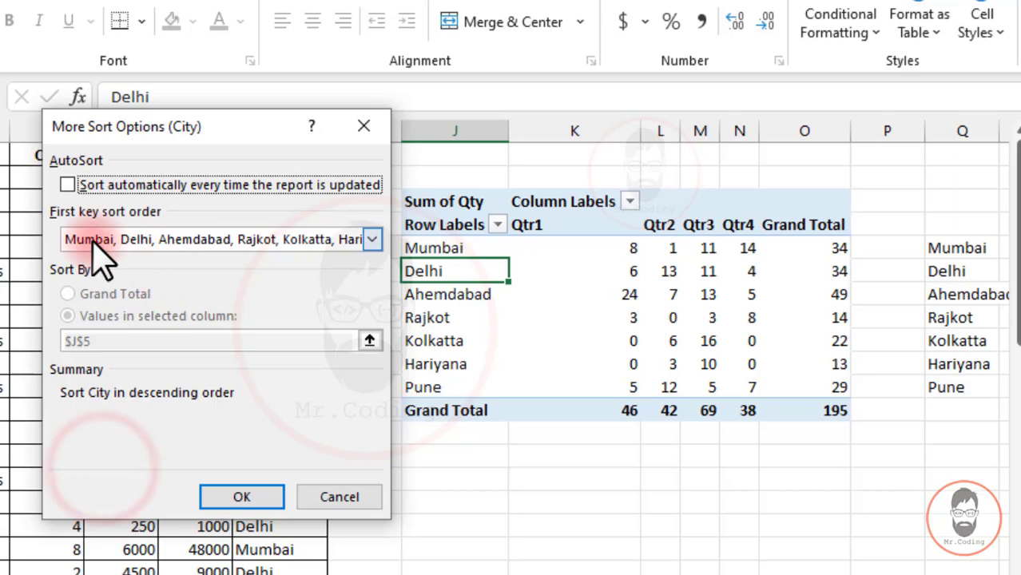
pyautogui.click(92, 242)
pyautogui.click(90, 335)
pyautogui.click(238, 497)
pyautogui.click(256, 467)
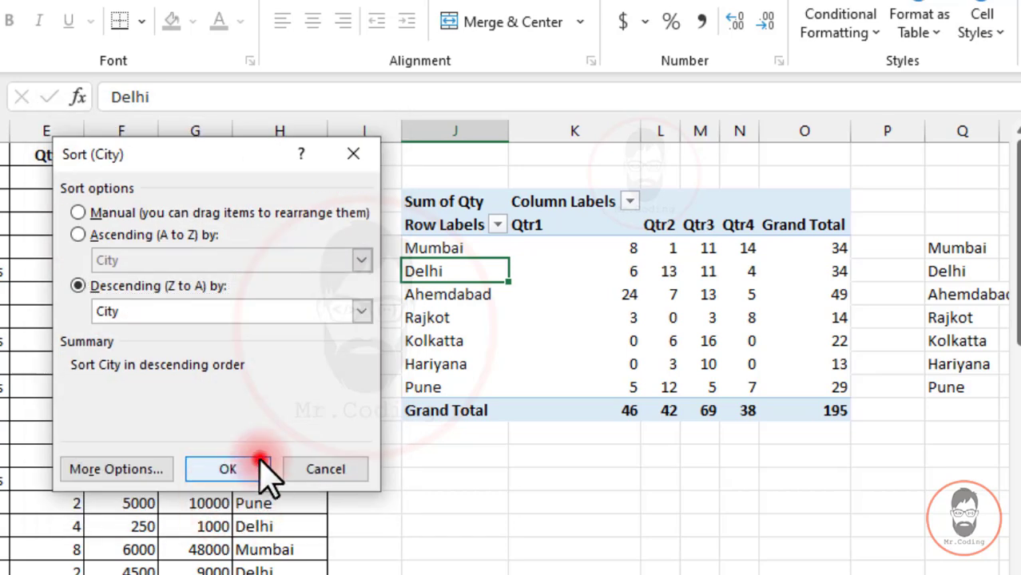
pyautogui.click(453, 247)
pyautogui.moveTo(454, 248); pyautogui.dragTo(476, 385)
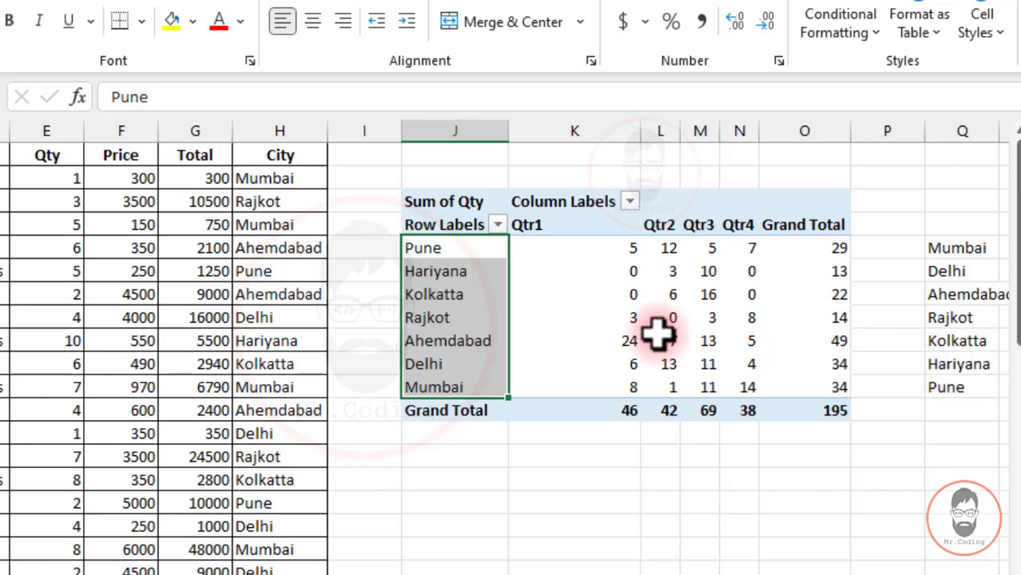
# Review City's sort options, including automatic sorting, first key sort order and the sort-by column, and close them.
pyautogui.click(498, 225)
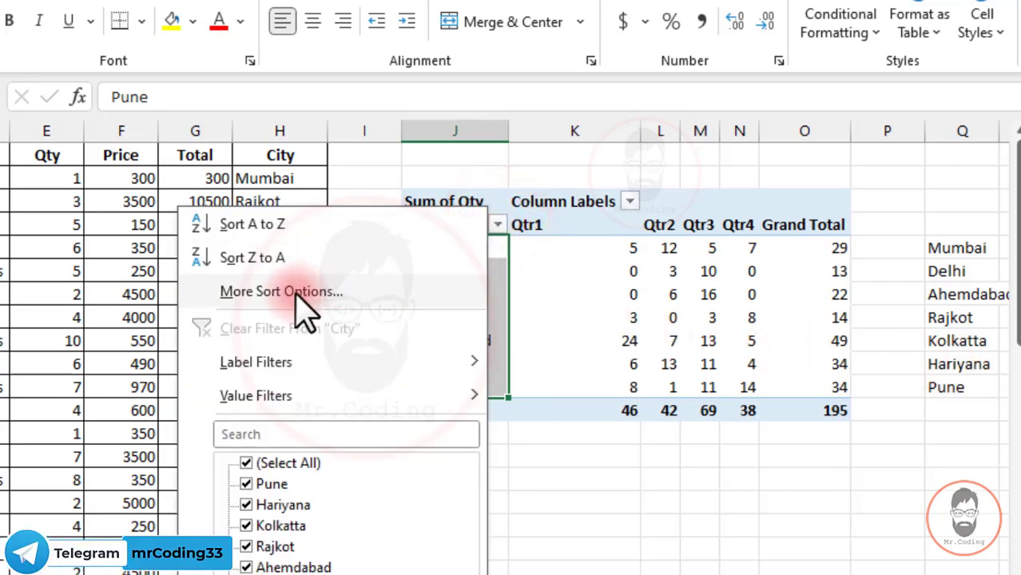
pyautogui.click(281, 292)
pyautogui.click(96, 468)
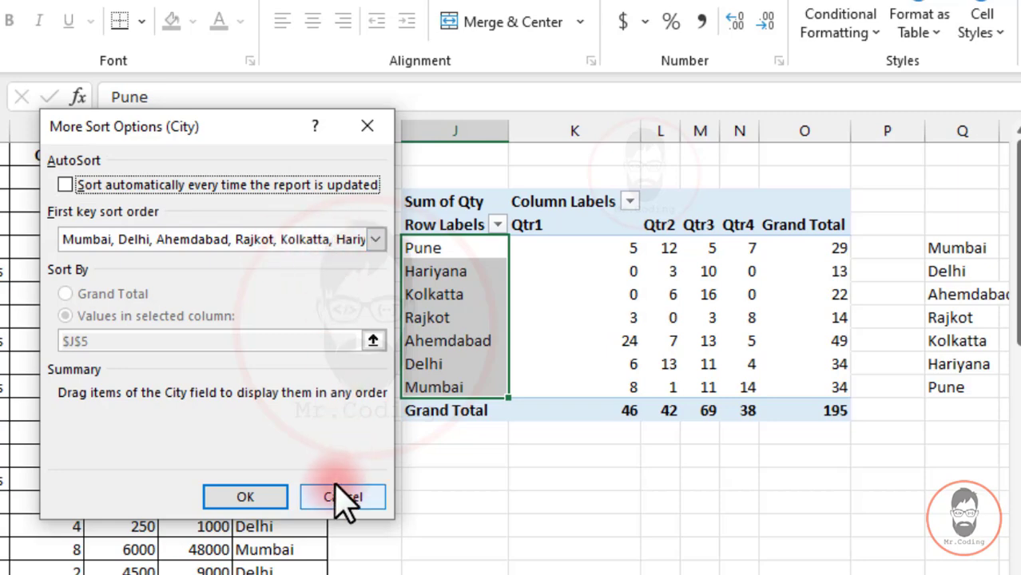
pyautogui.click(270, 497)
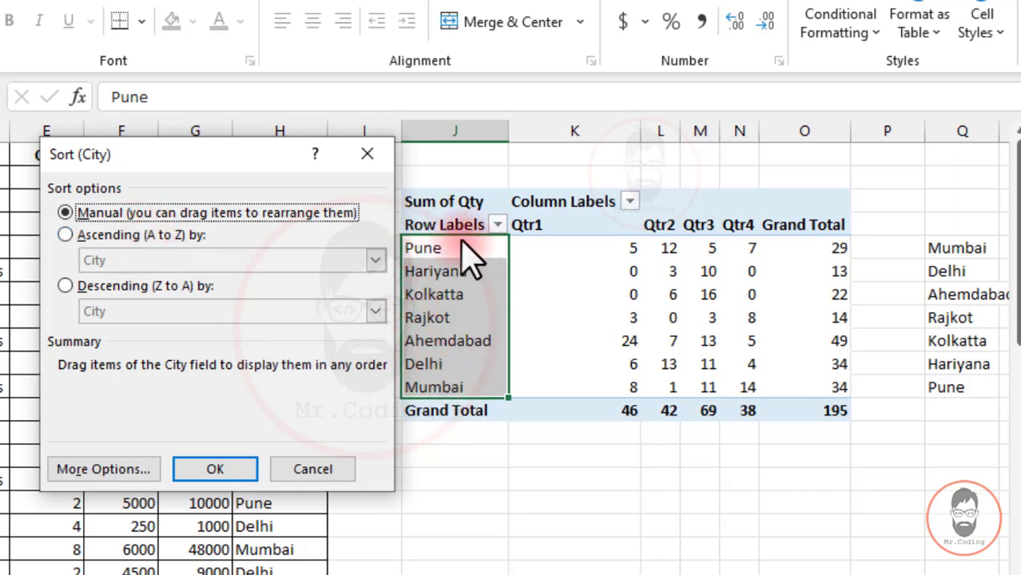
pyautogui.click(104, 468)
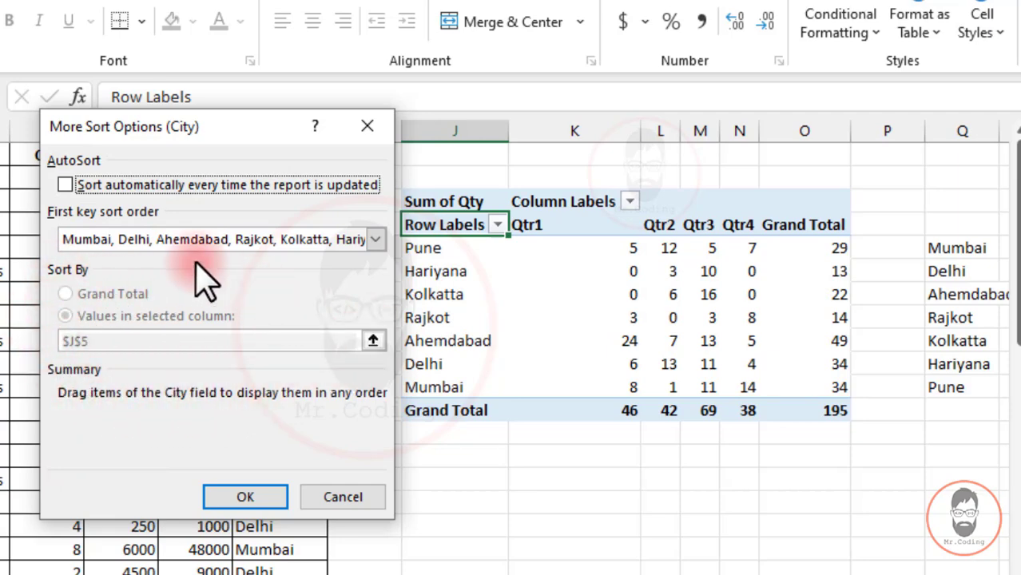
pyautogui.click(374, 118)
pyautogui.click(374, 152)
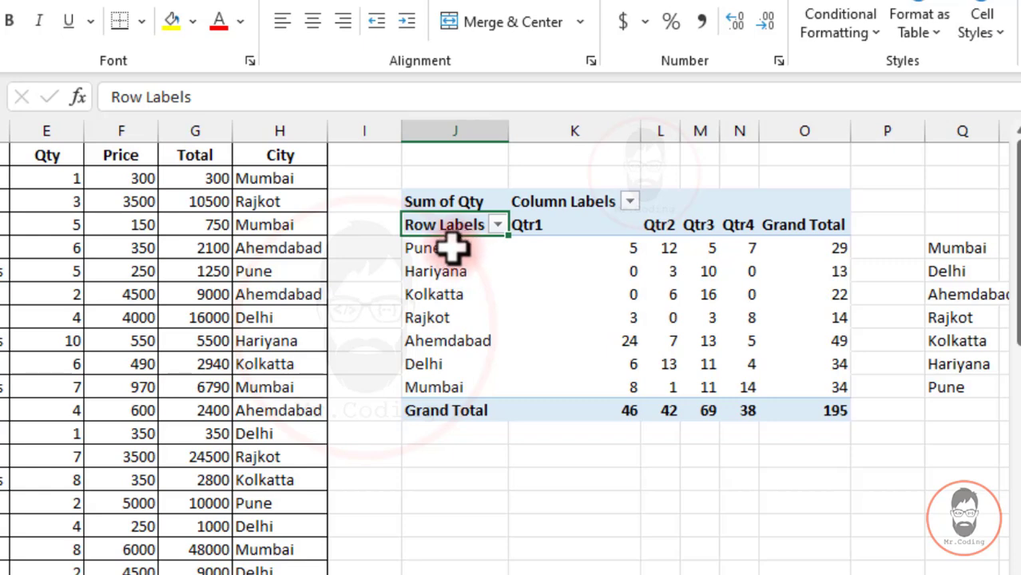
# Examine the city labels alongside their Grand Total values and the Qtr2 quantities in the PivotTable.
pyautogui.moveTo(453, 249); pyautogui.dragTo(455, 385)
pyautogui.moveTo(831, 249); pyautogui.dragTo(827, 392)
pyautogui.click(833, 410)
pyautogui.click(791, 314)
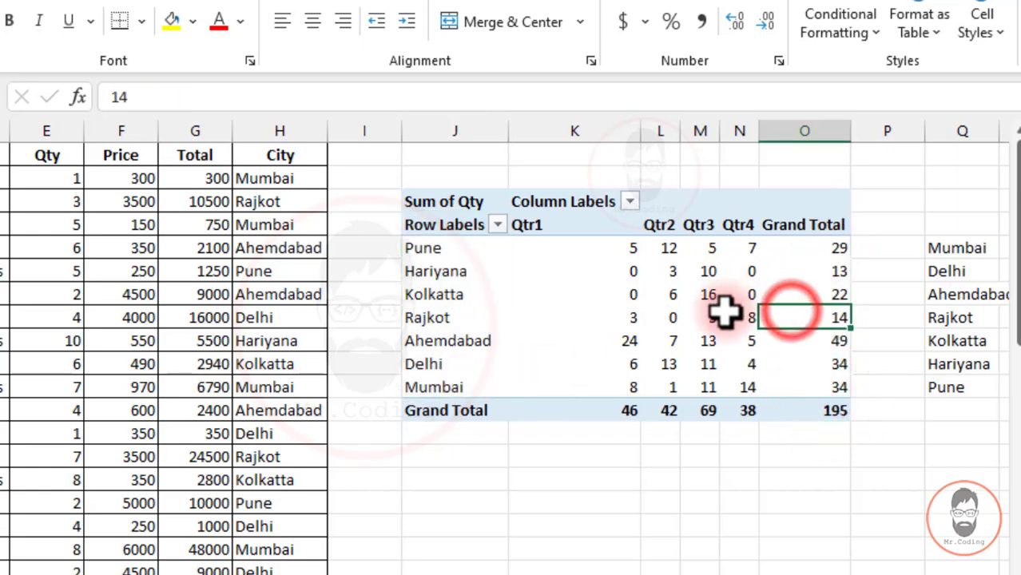
pyautogui.click(668, 249)
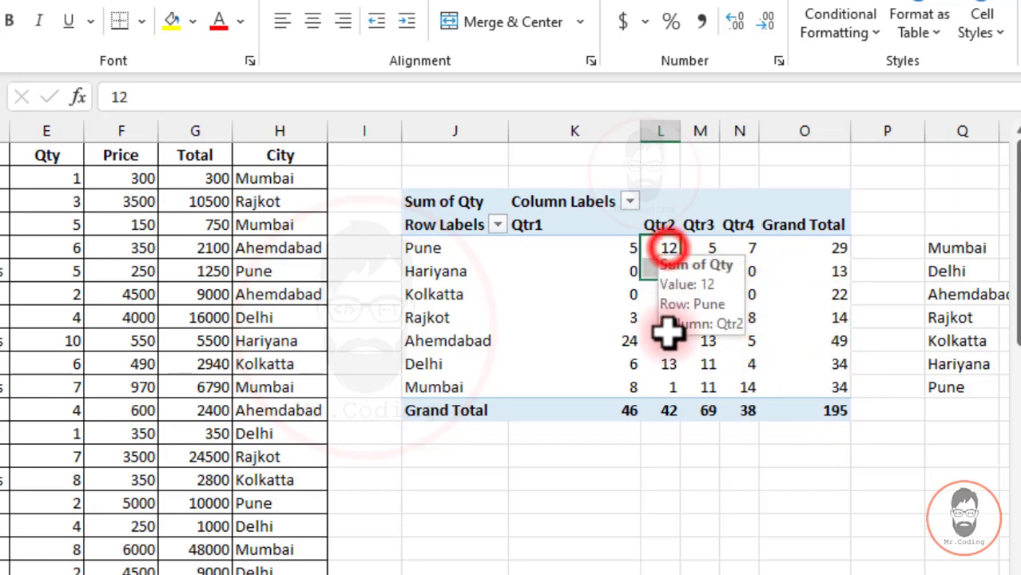
pyautogui.click(669, 386)
pyautogui.moveTo(657, 248); pyautogui.dragTo(656, 388)
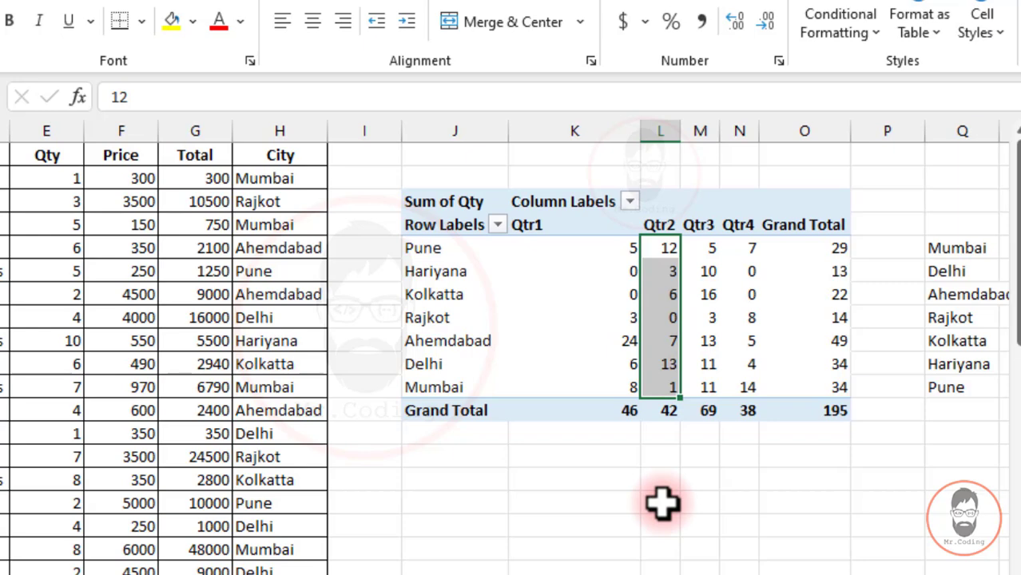
# Set the City row labels to sort in ascending order by Sum of Qty.
pyautogui.click(471, 317)
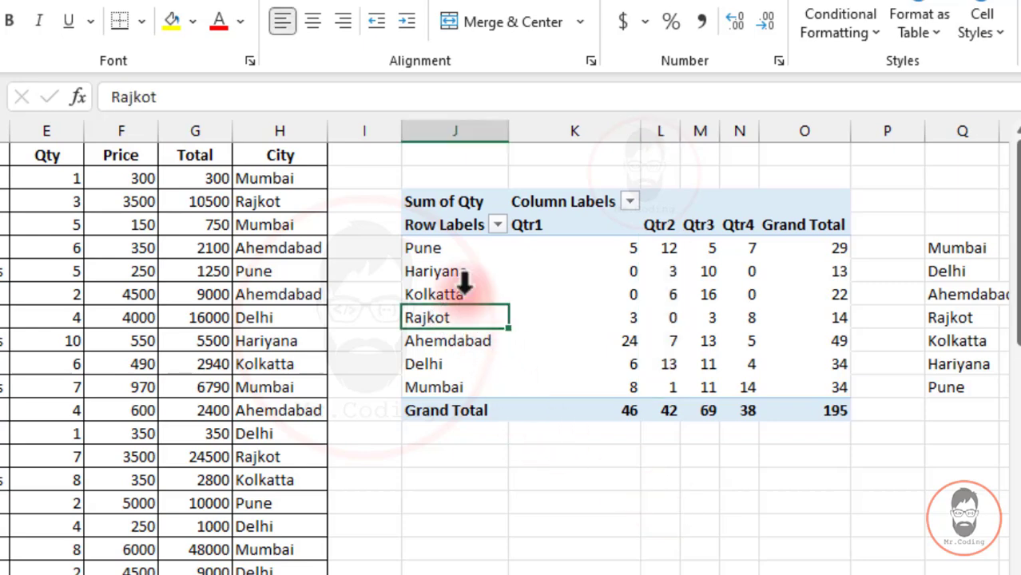
pyautogui.click(497, 225)
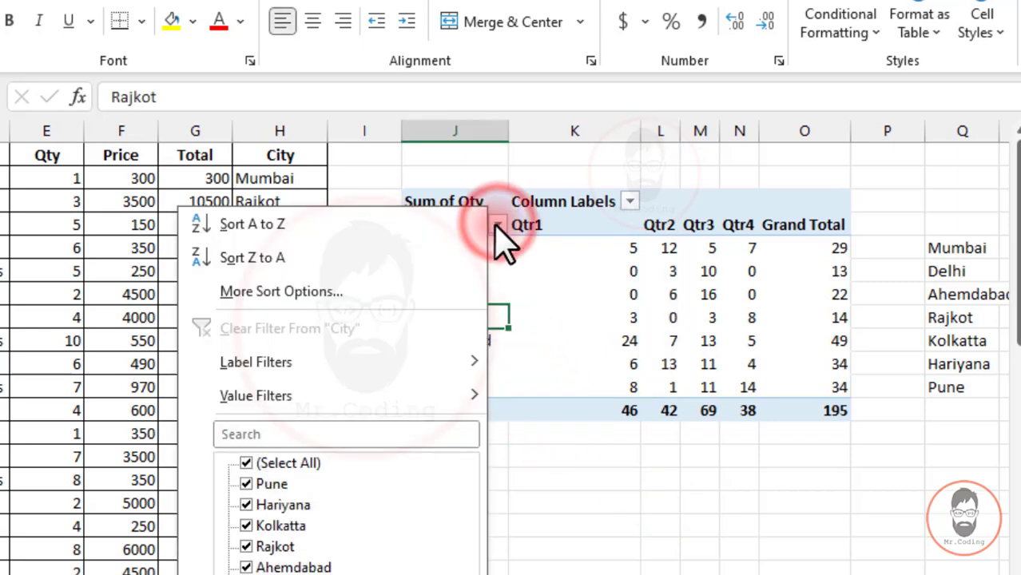
pyautogui.click(339, 293)
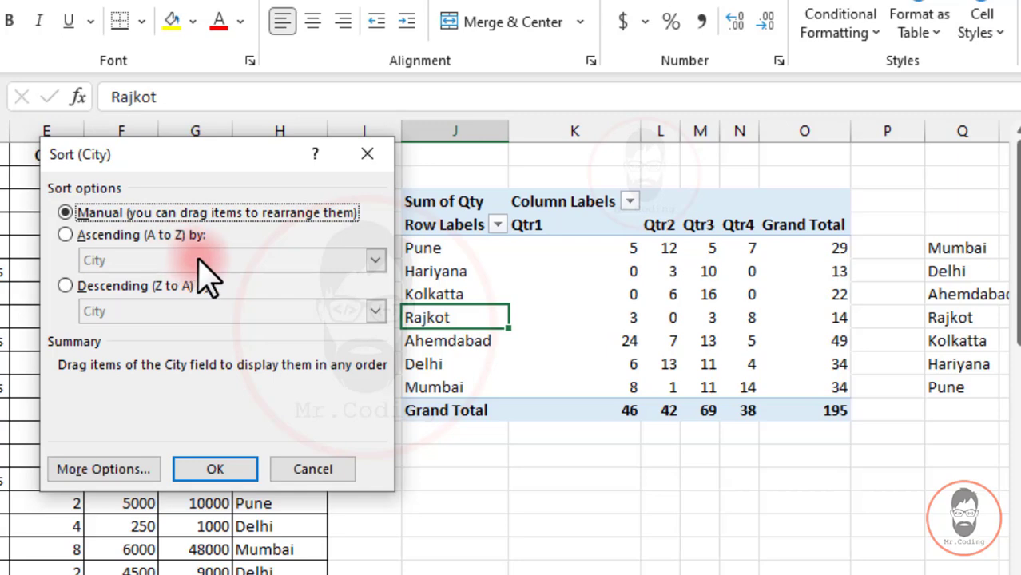
pyautogui.click(110, 236)
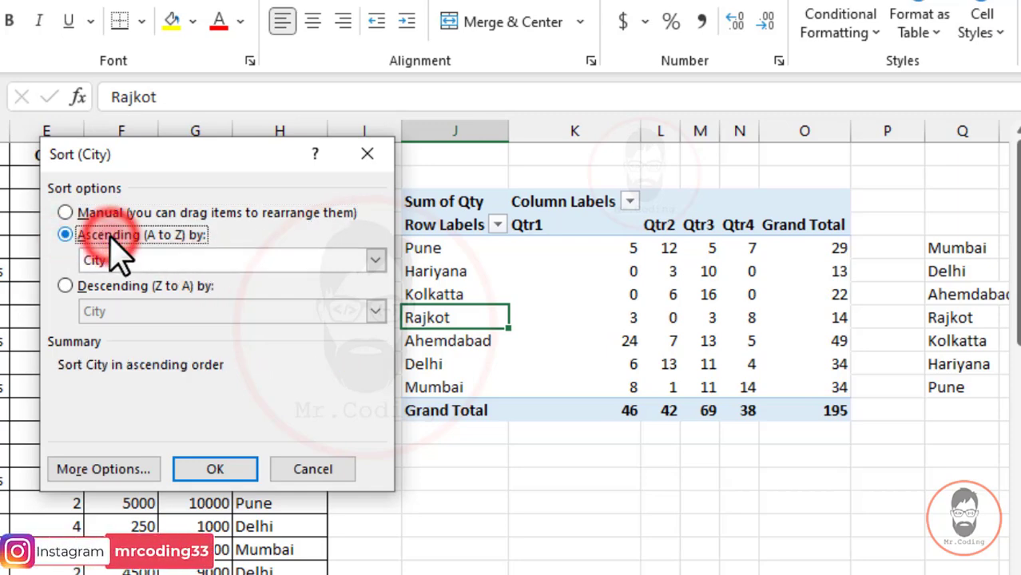
pyautogui.click(358, 260)
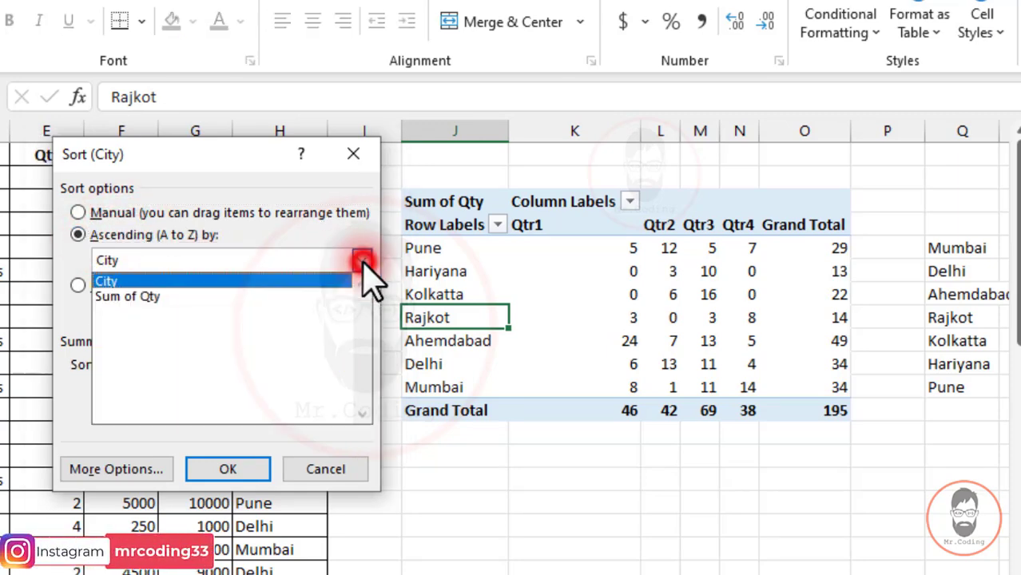
pyautogui.click(128, 297)
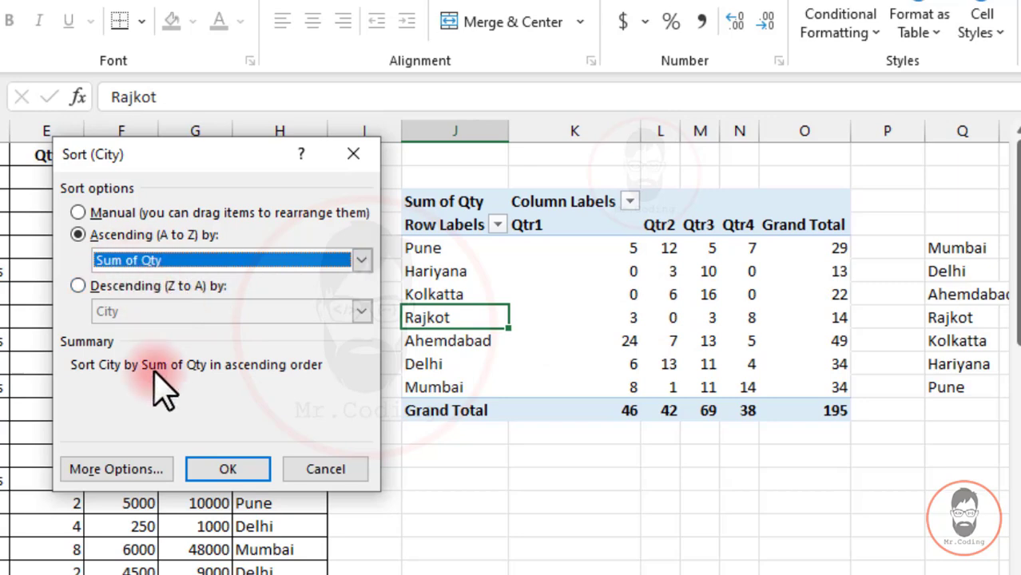
# Base the ascending sort on values in the Qtr2 column using reference $L$5, apply it, and select the Qtr2 quantities.
pyautogui.click(118, 470)
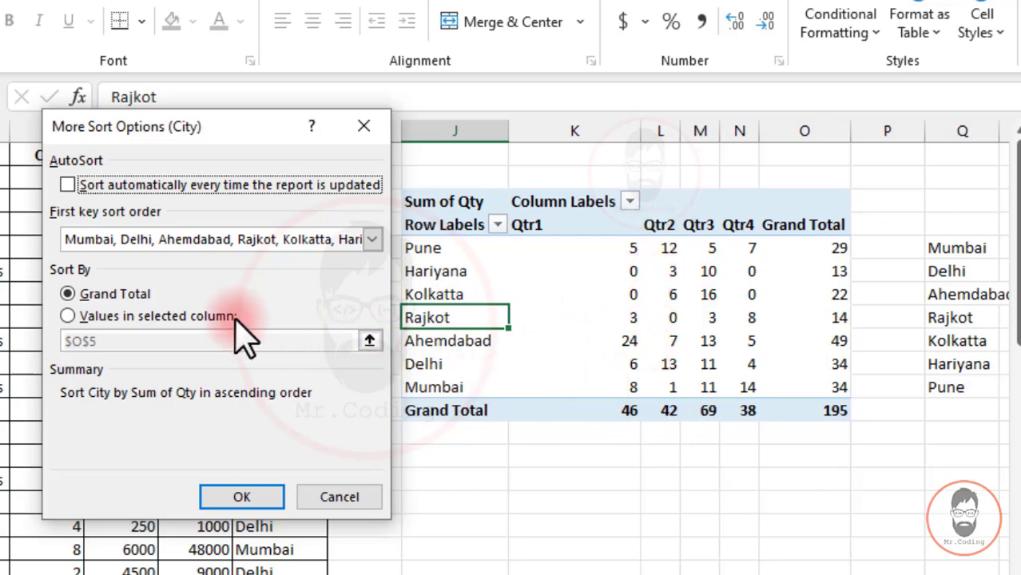
pyautogui.click(90, 315)
pyautogui.click(105, 341)
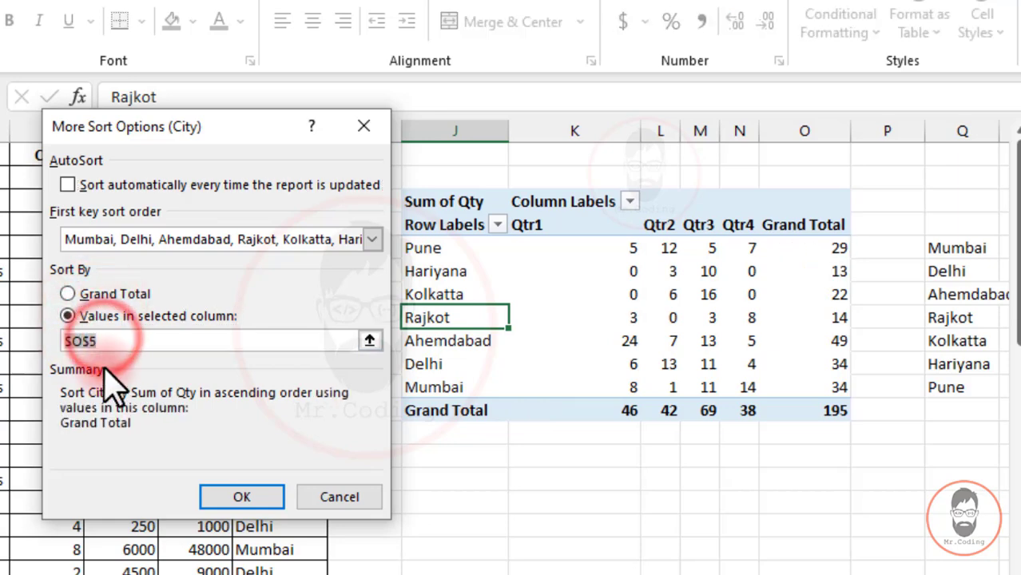
pyautogui.press('BackSpace')
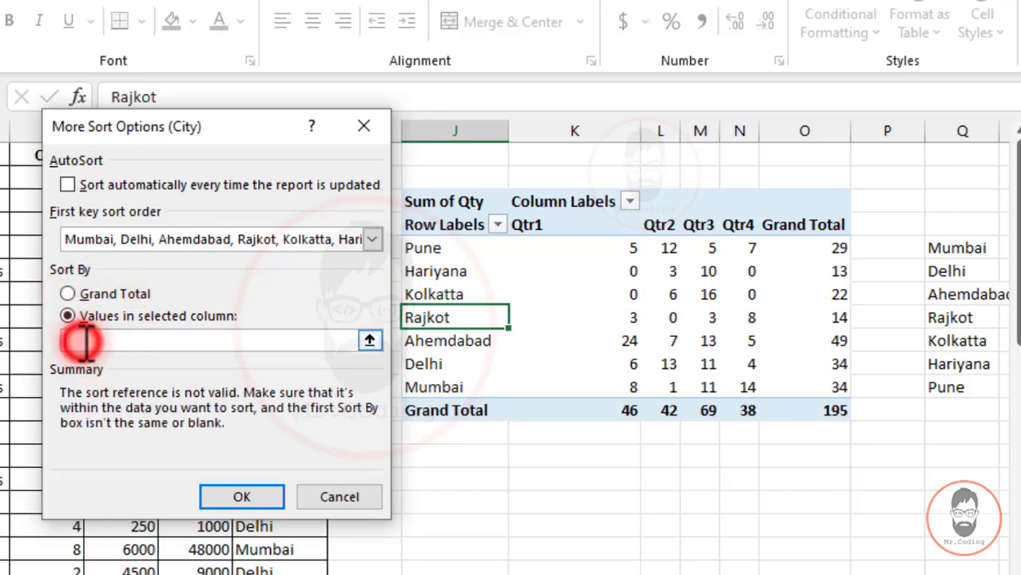
pyautogui.click(668, 247)
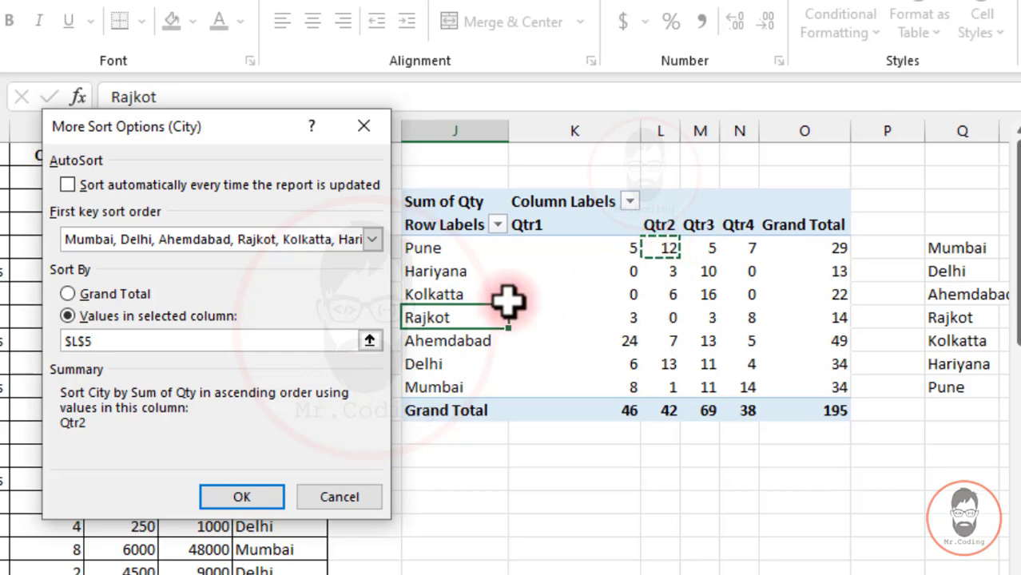
pyautogui.click(247, 498)
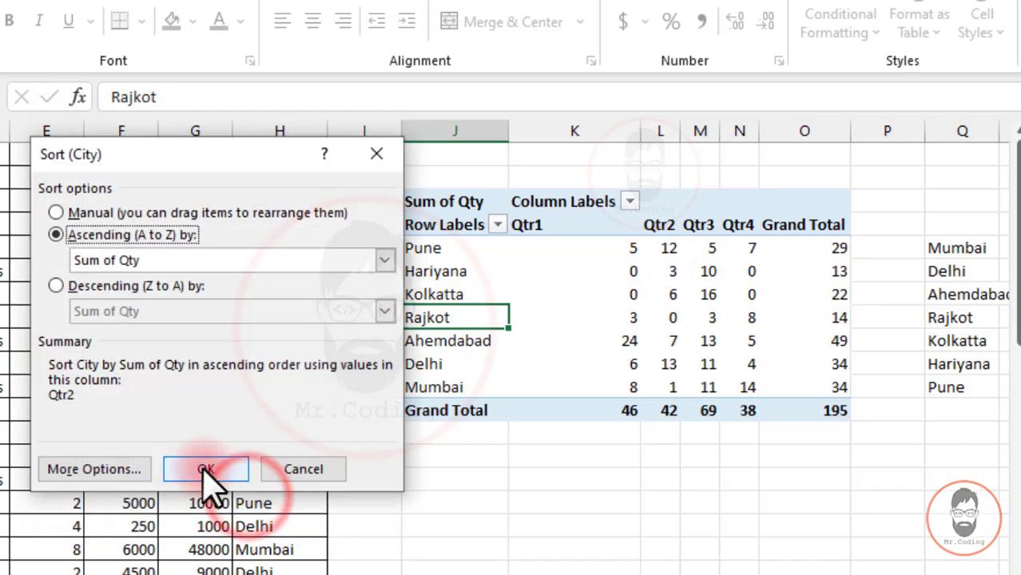
pyautogui.click(209, 472)
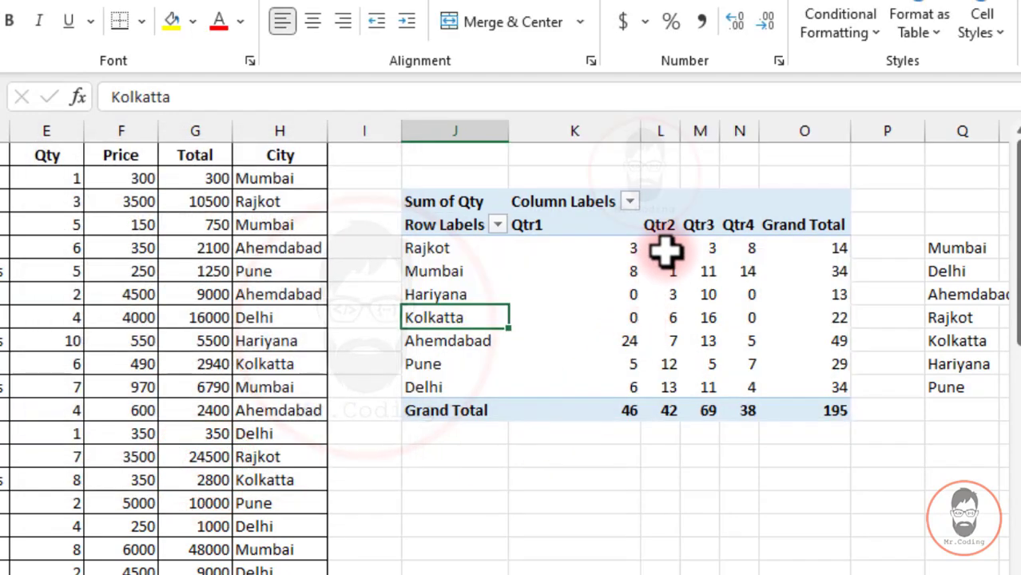
pyautogui.moveTo(668, 248); pyautogui.dragTo(663, 388)
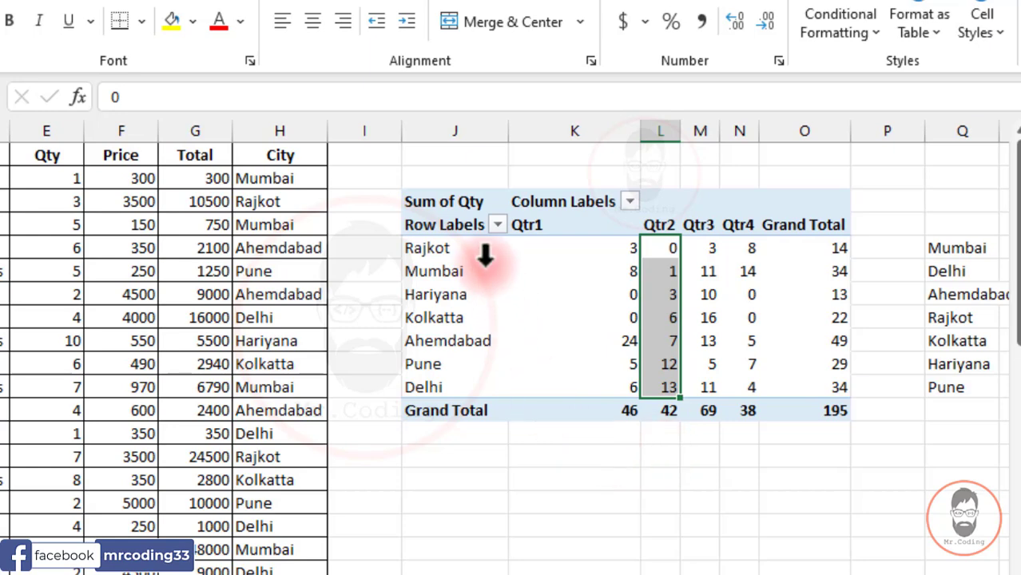
# Choose a descending sort by Sum of Qty for the City row labels.
pyautogui.click(497, 226)
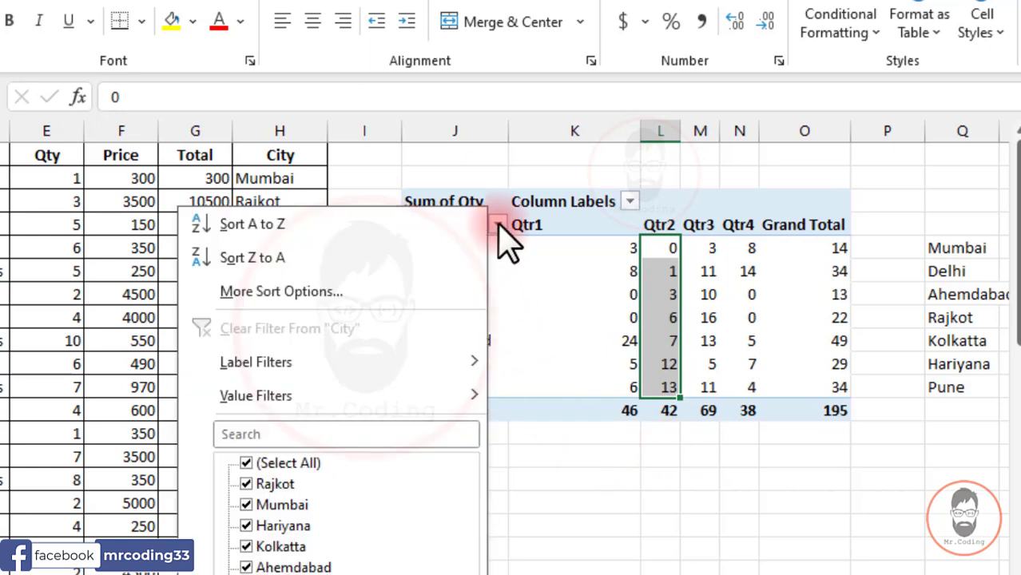
pyautogui.click(307, 288)
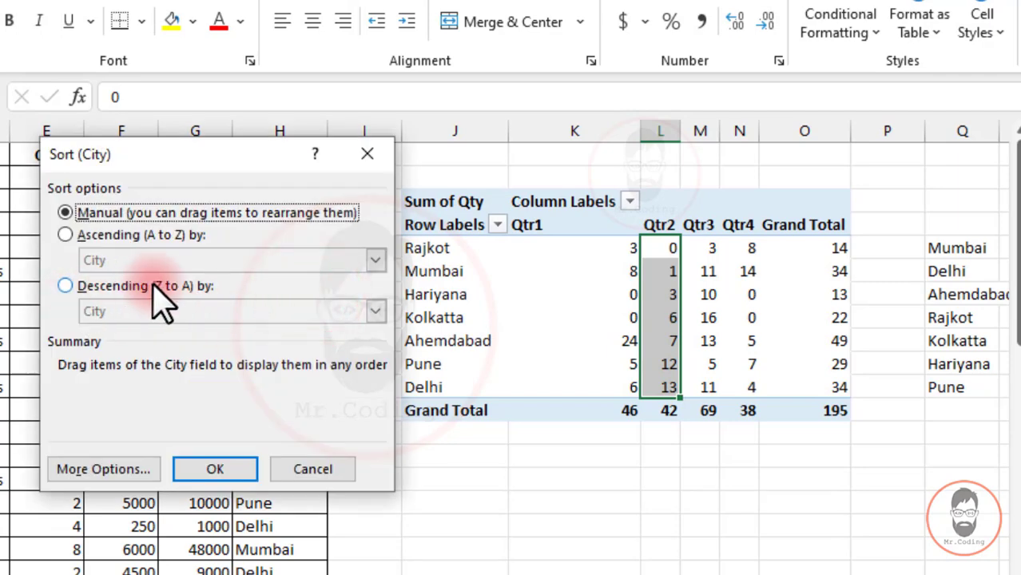
pyautogui.click(121, 286)
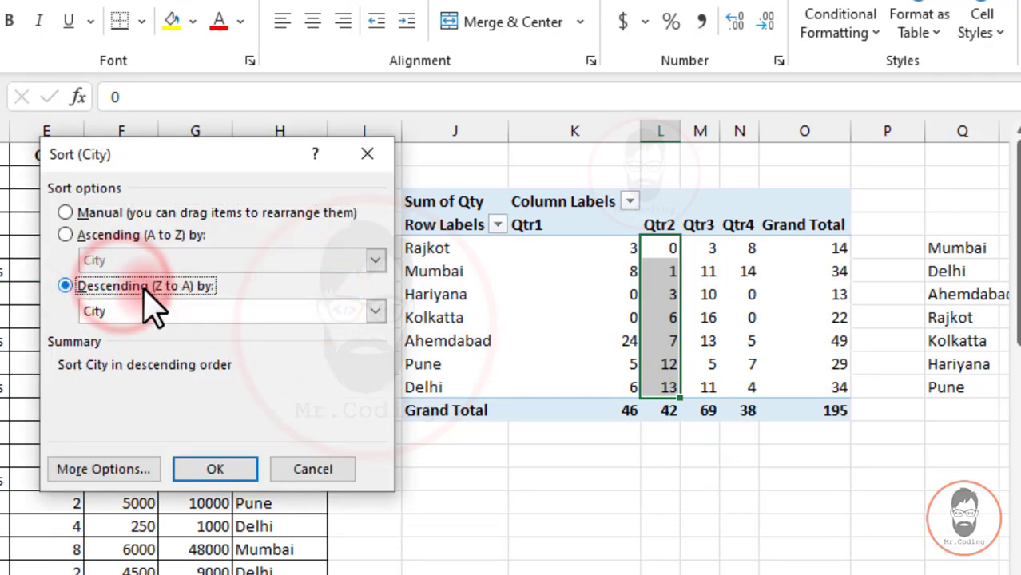
pyautogui.click(372, 311)
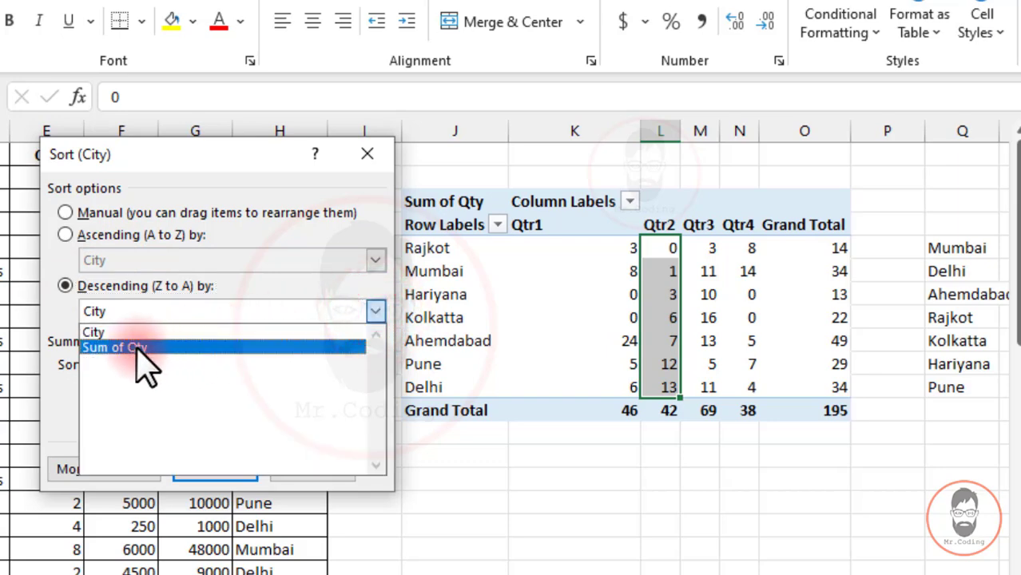
pyautogui.click(137, 349)
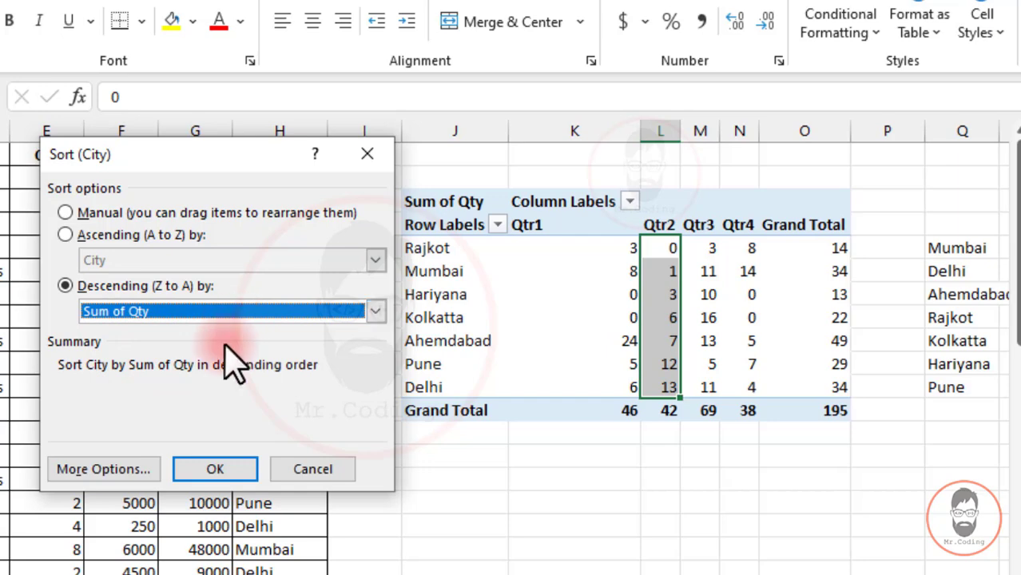
# Base the descending City sort on values in the Qtr2 column using reference $L$5, and apply it.
pyautogui.click(103, 469)
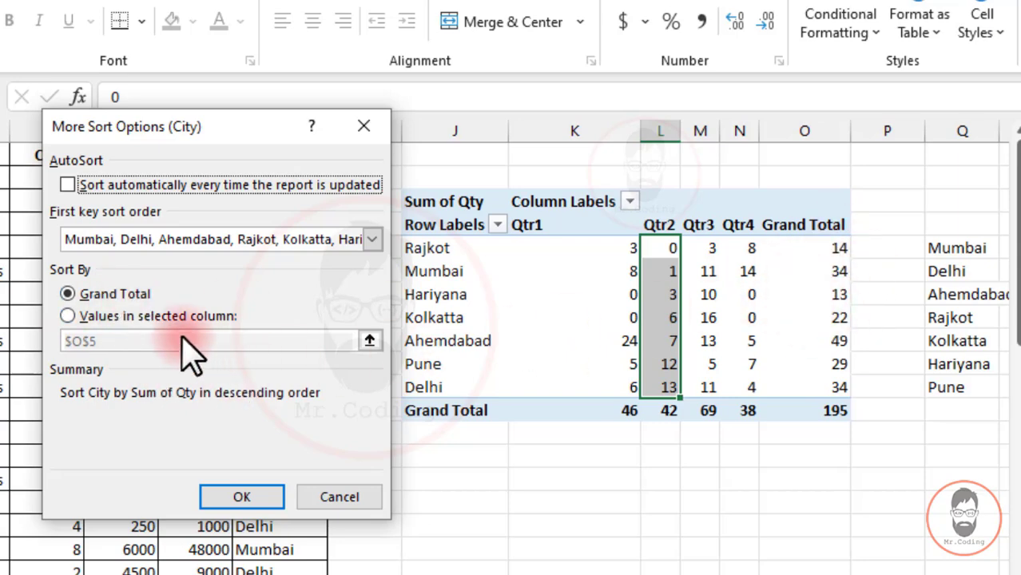
pyautogui.click(160, 317)
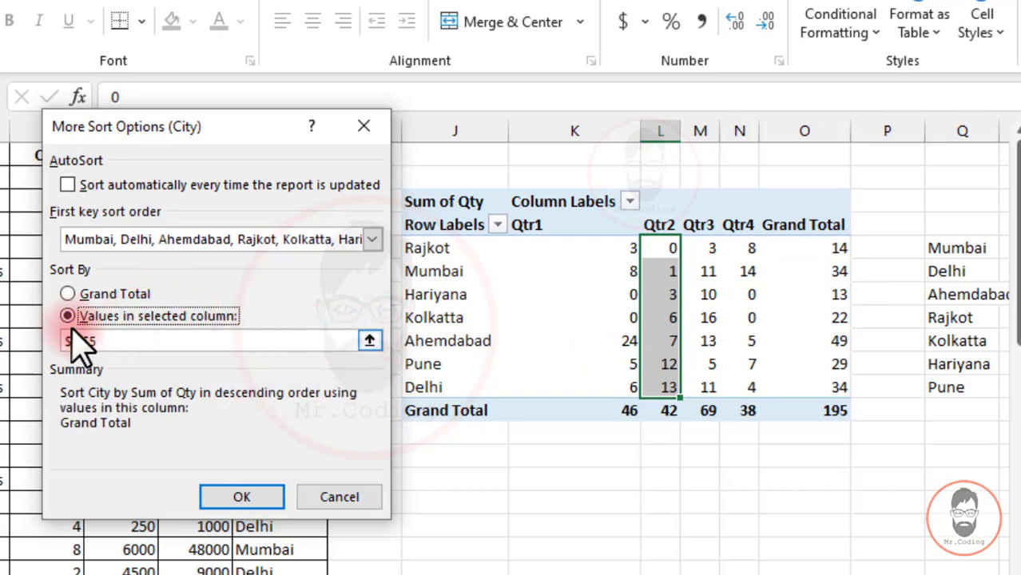
pyautogui.moveTo(111, 342); pyautogui.dragTo(56, 351)
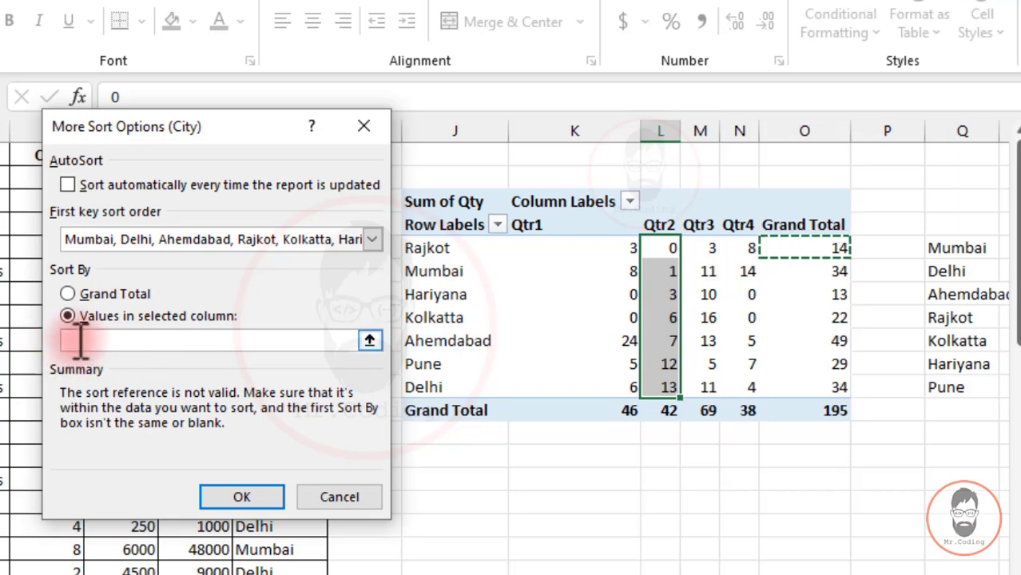
pyautogui.click(663, 249)
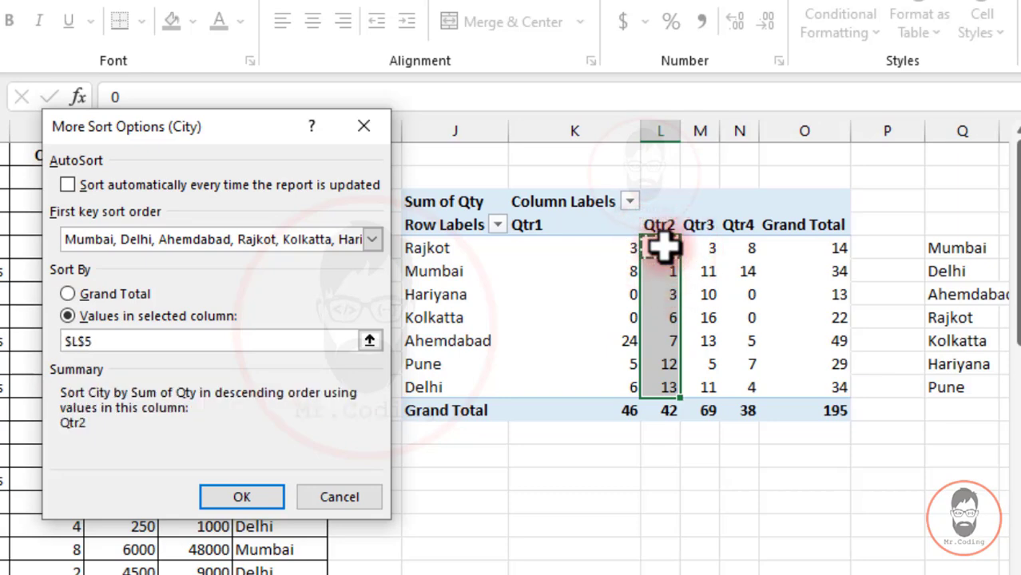
pyautogui.click(95, 336)
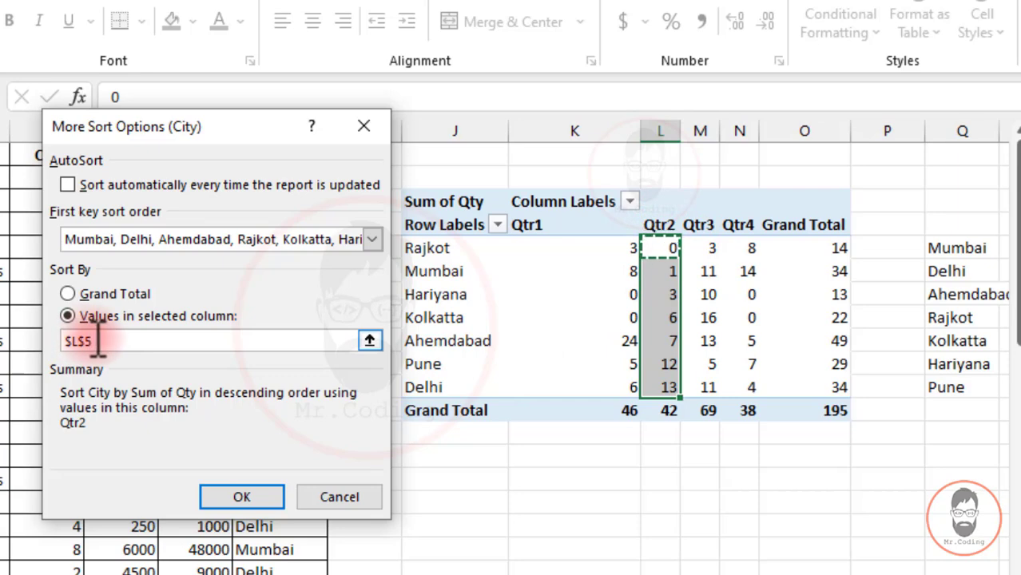
pyautogui.click(253, 492)
pyautogui.click(214, 466)
# Examine the Qtr2 quantities in the sorted PivotTable and compare them with the other quarters' columns.
pyautogui.click(673, 270)
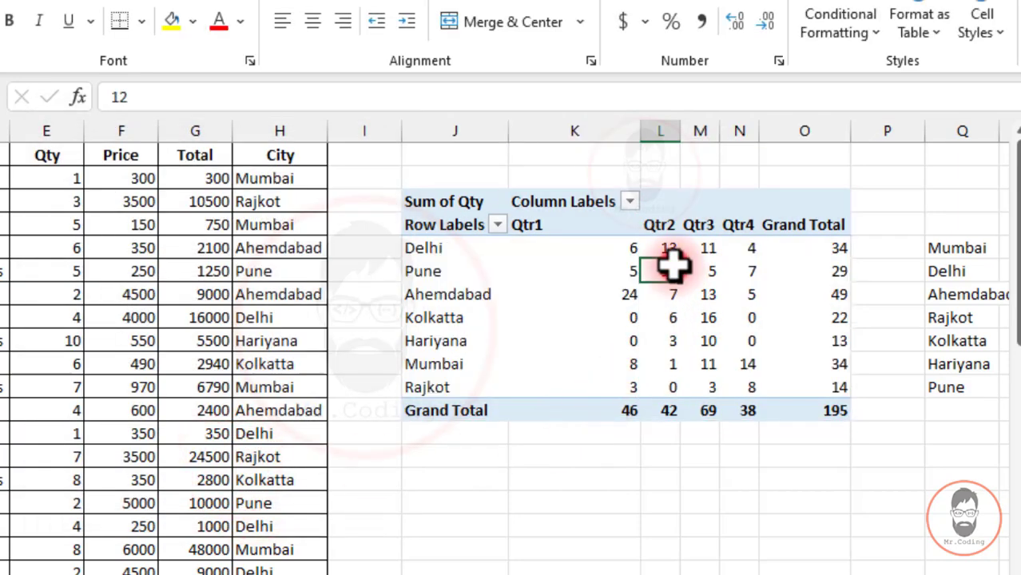
pyautogui.moveTo(665, 246); pyautogui.dragTo(663, 386)
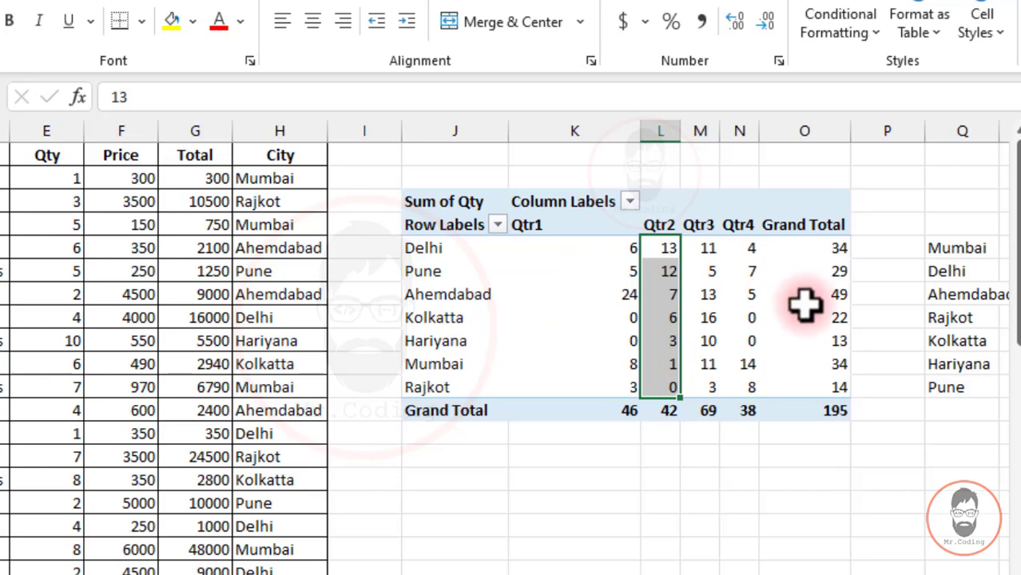
pyautogui.moveTo(802, 312)
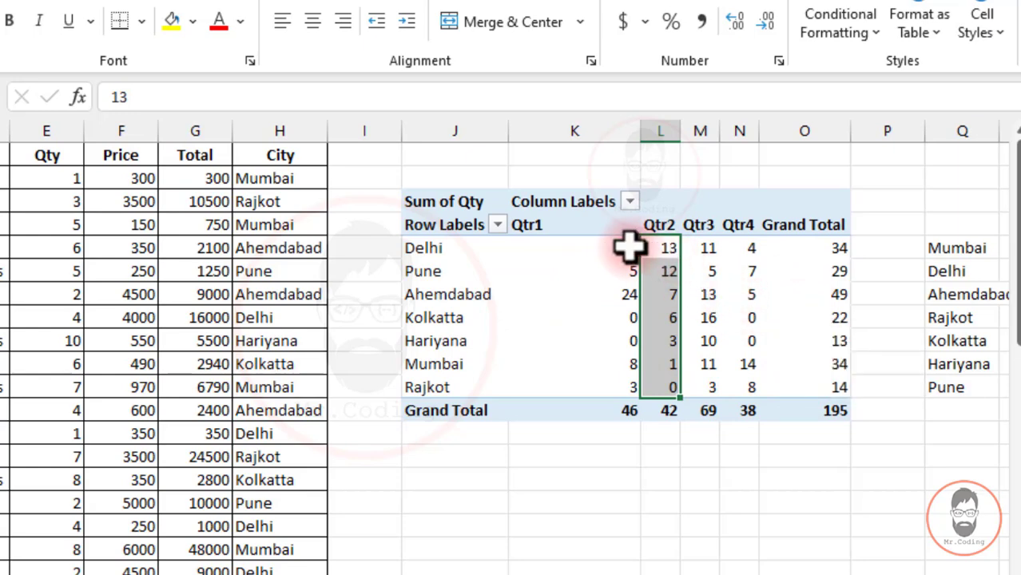
pyautogui.moveTo(625, 247); pyautogui.dragTo(614, 383)
pyautogui.moveTo(656, 251); pyautogui.dragTo(713, 349)
pyautogui.moveTo(751, 243); pyautogui.dragTo(747, 352)
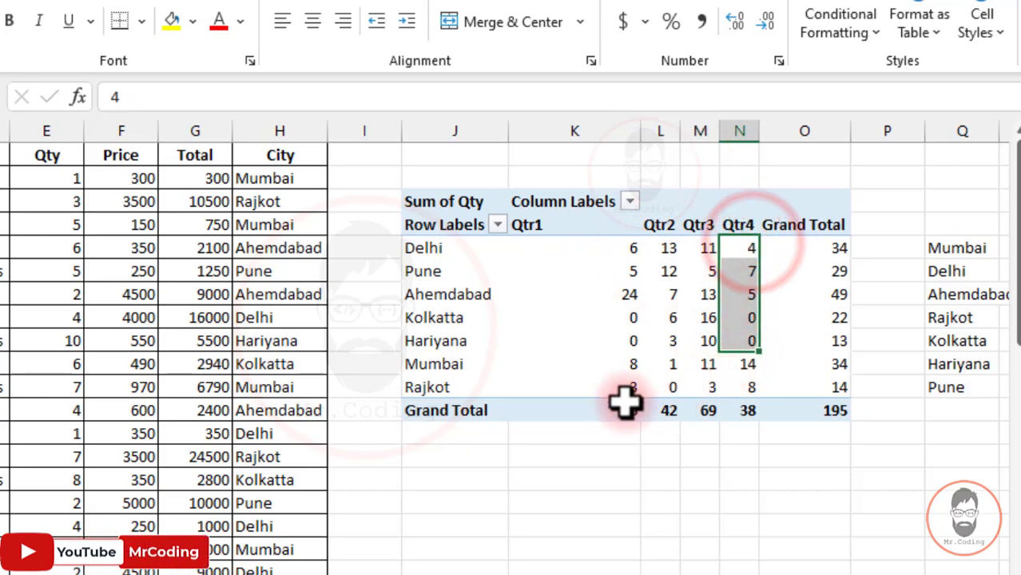
pyautogui.click(559, 339)
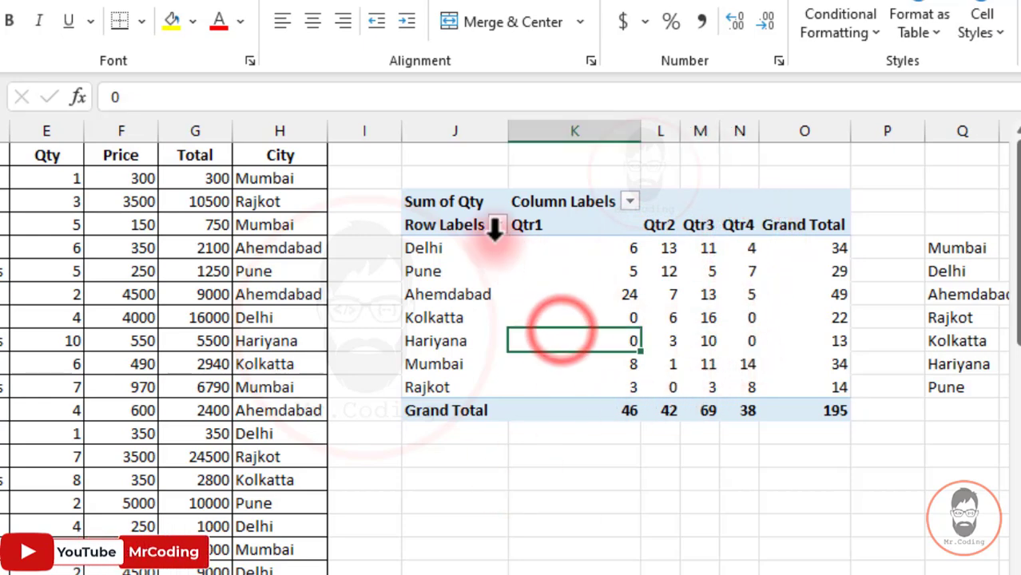
# Review City's additional sort options, including automatic sorting and the sort-by column, and close them without applying changes.
pyautogui.click(497, 224)
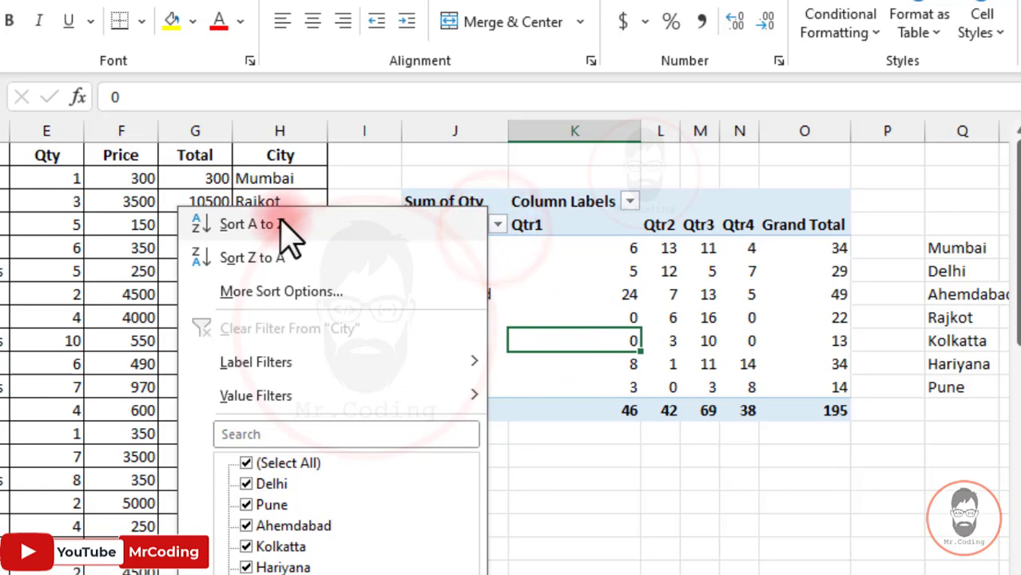
pyautogui.click(272, 291)
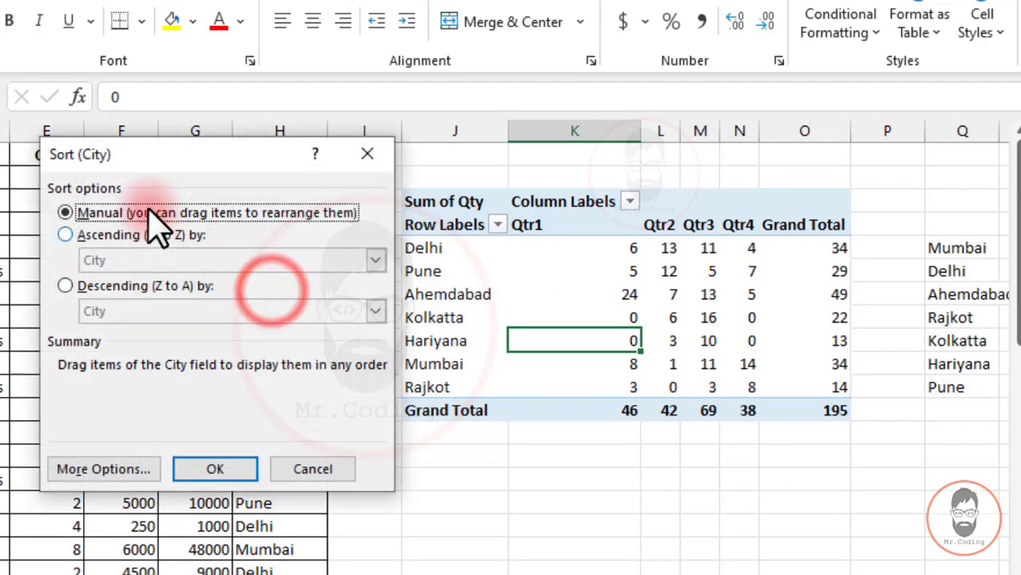
pyautogui.click(111, 470)
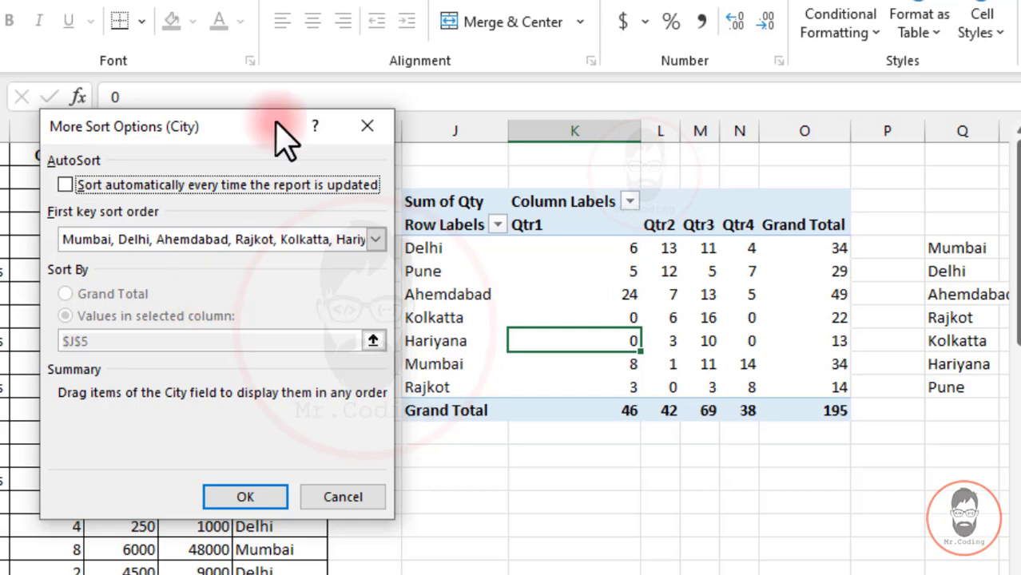
pyautogui.moveTo(276, 120); pyautogui.dragTo(233, 125)
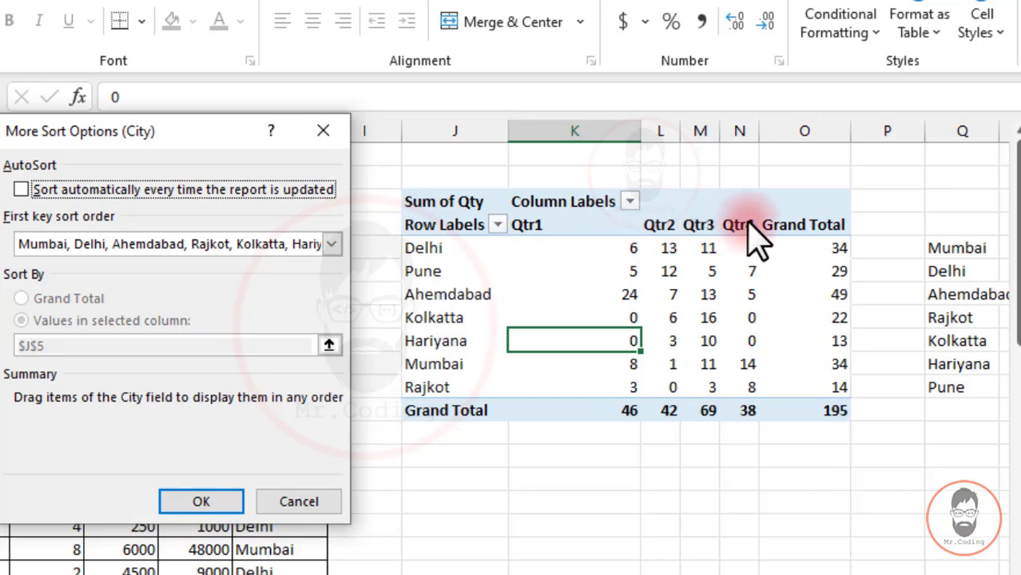
pyautogui.click(344, 132)
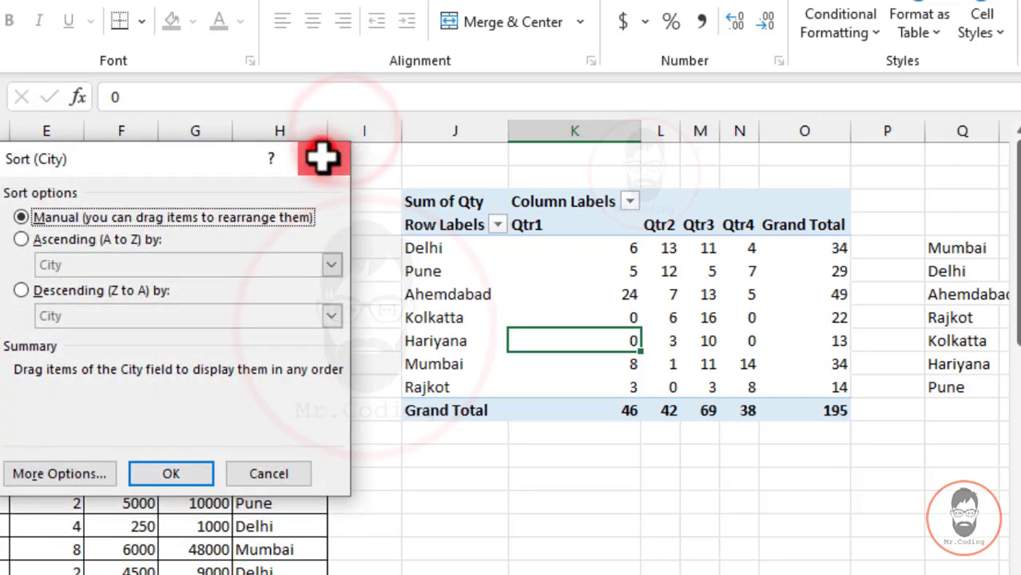
pyautogui.click(323, 154)
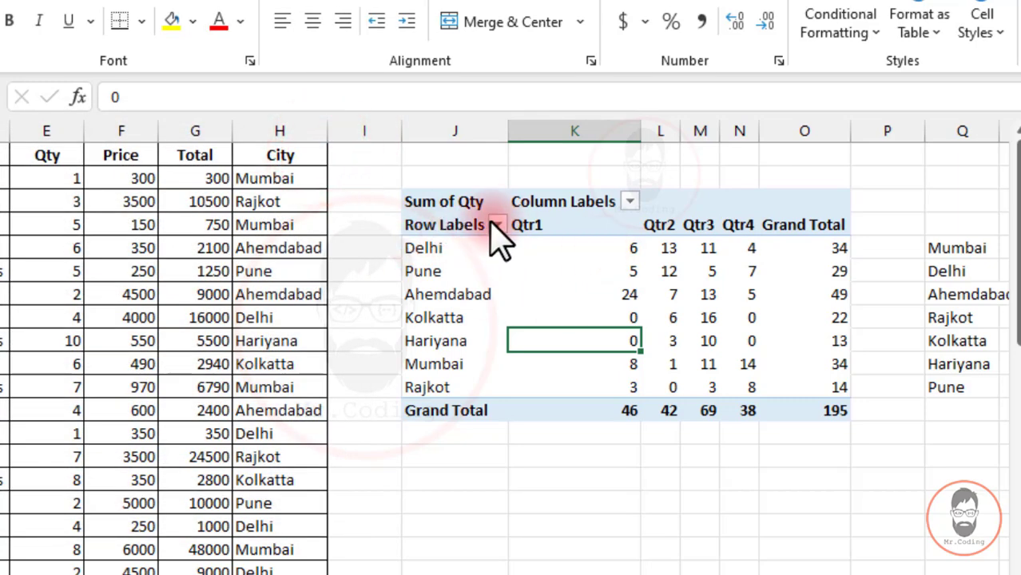
# Examine the city row labels and the quarter column labels, checking the sort choices available for each.
pyautogui.moveTo(431, 248); pyautogui.dragTo(435, 396)
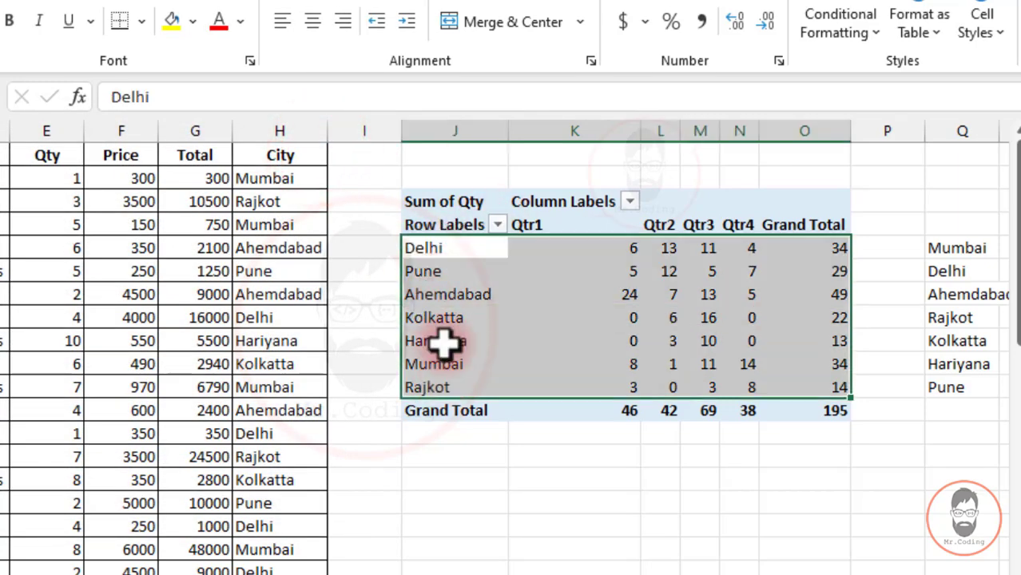
pyautogui.click(436, 294)
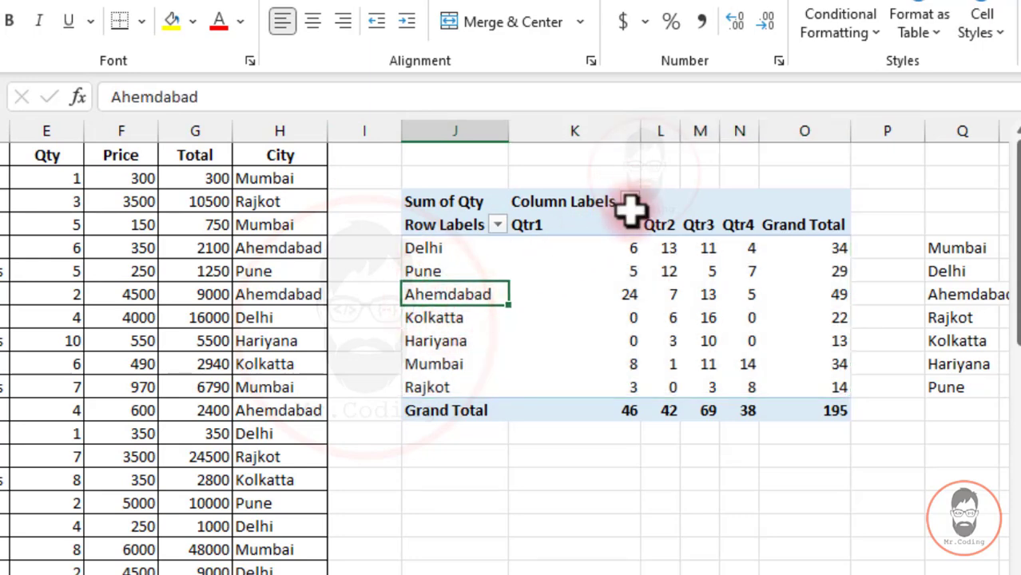
pyautogui.click(555, 227)
pyautogui.moveTo(599, 227); pyautogui.dragTo(631, 226)
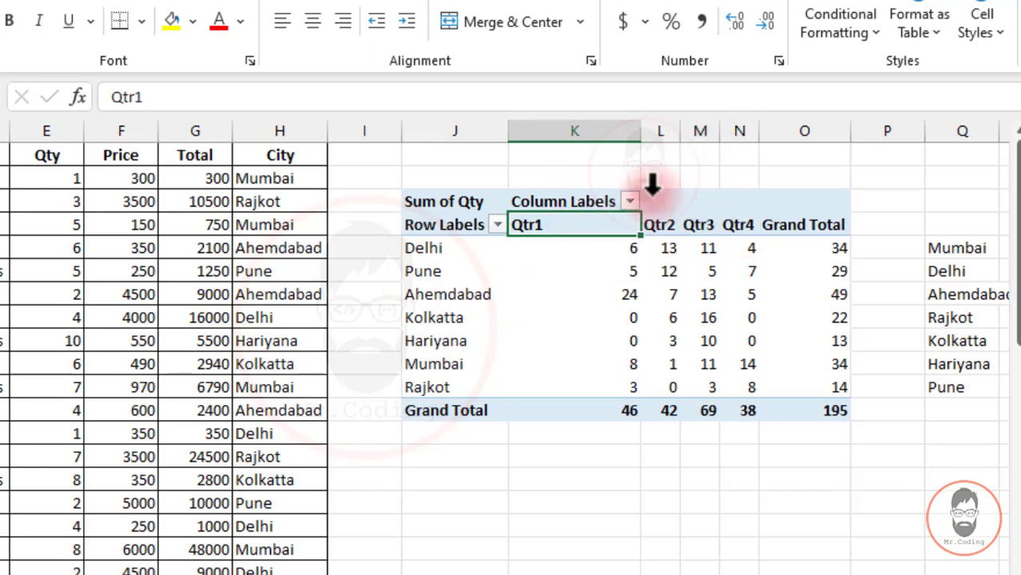
pyautogui.click(499, 224)
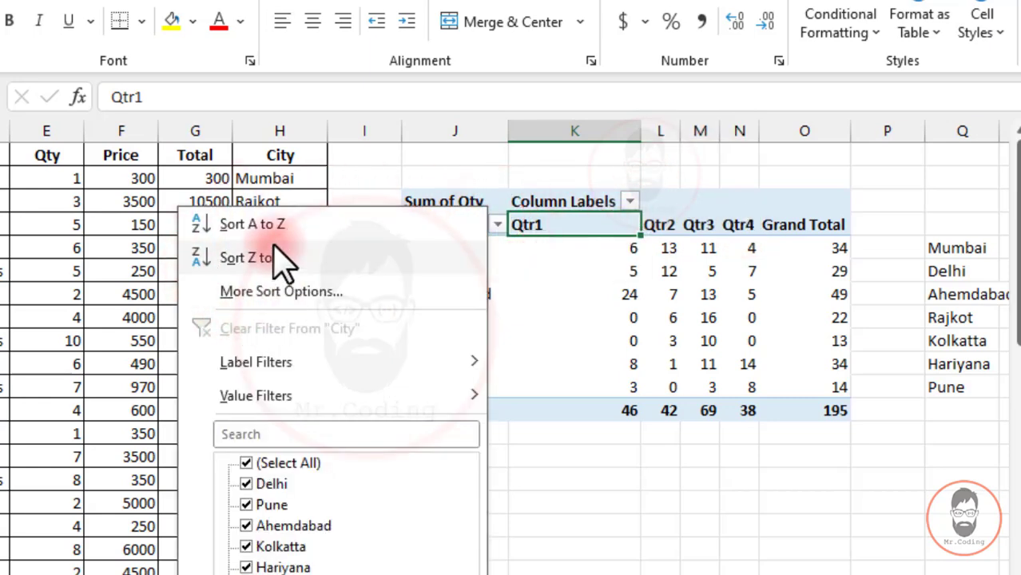
pyautogui.click(619, 226)
pyautogui.click(628, 201)
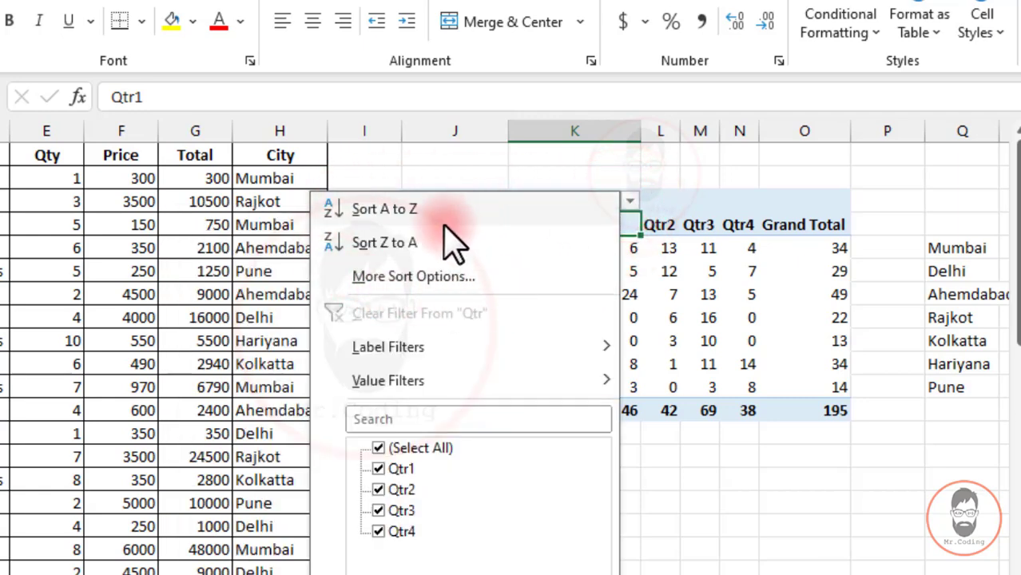
pyautogui.click(708, 240)
pyautogui.moveTo(575, 225); pyautogui.dragTo(738, 224)
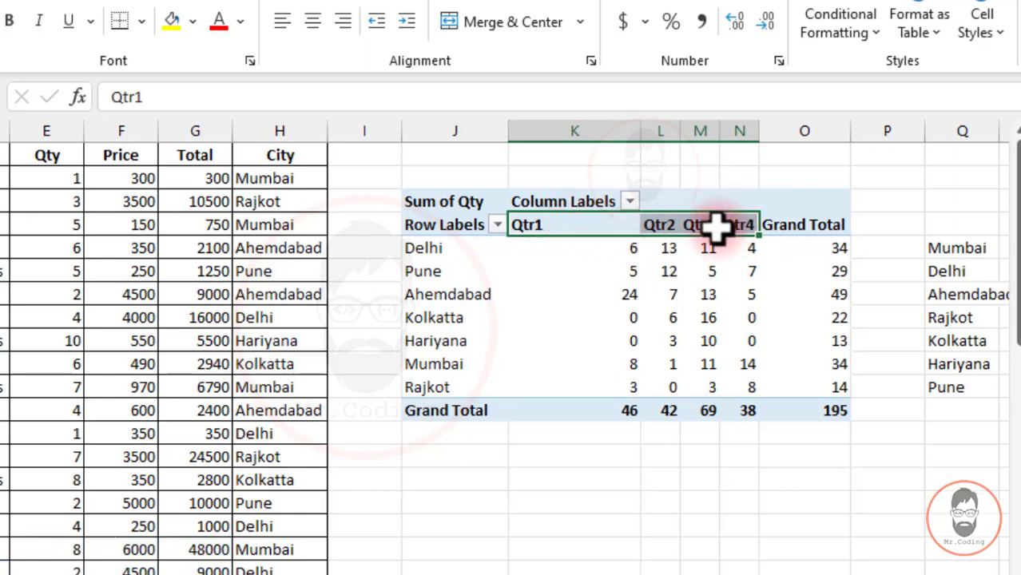
# Sort the quarter column labels from Z to A and select the quarters' Grand Total values.
pyautogui.click(630, 202)
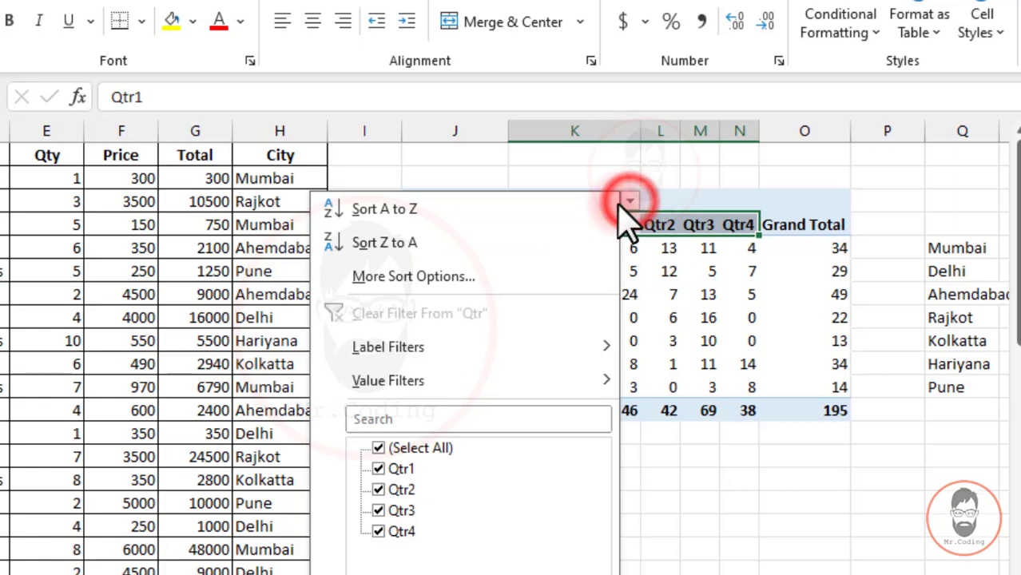
pyautogui.click(418, 241)
pyautogui.moveTo(551, 230); pyautogui.dragTo(739, 226)
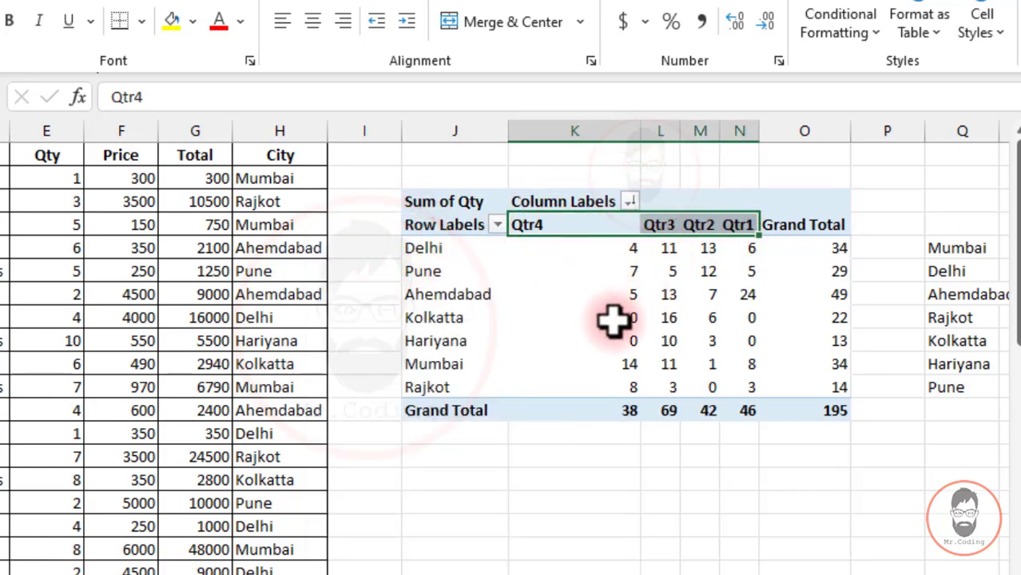
pyautogui.moveTo(615, 410); pyautogui.dragTo(734, 416)
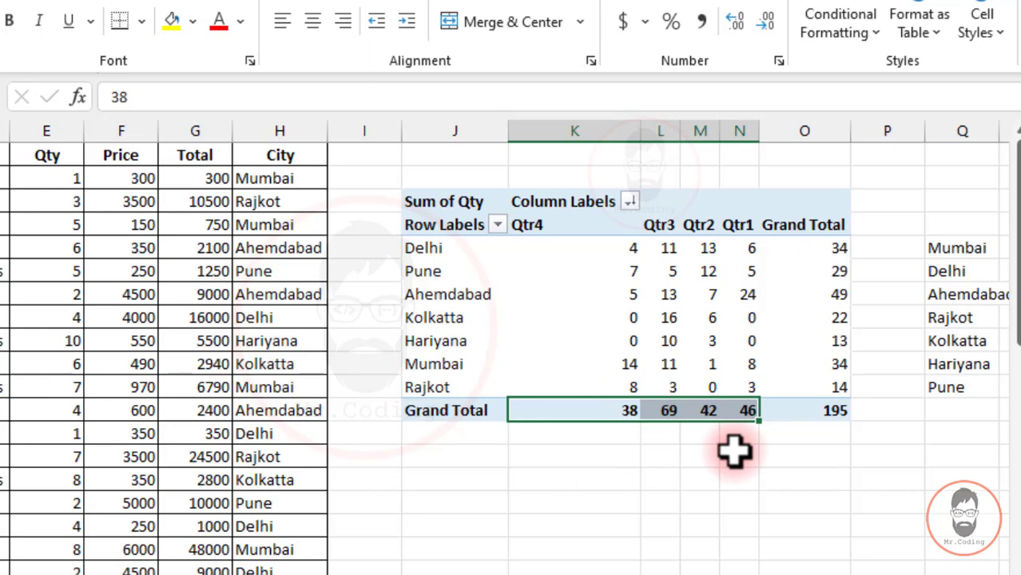
# Sort the quarter column labels in descending order by Sum of Qty and check the Grand Total values.
pyautogui.click(630, 201)
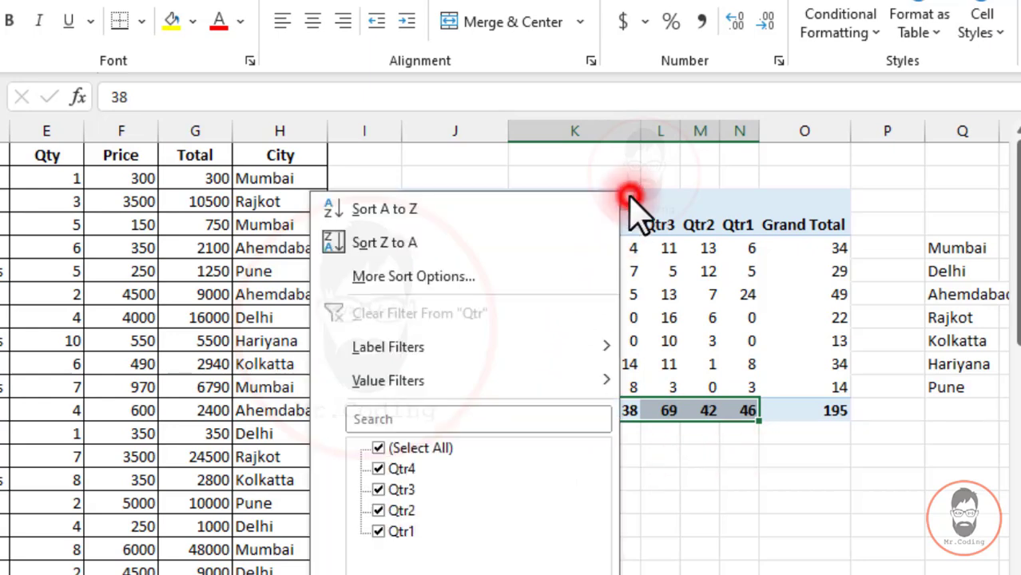
pyautogui.click(432, 276)
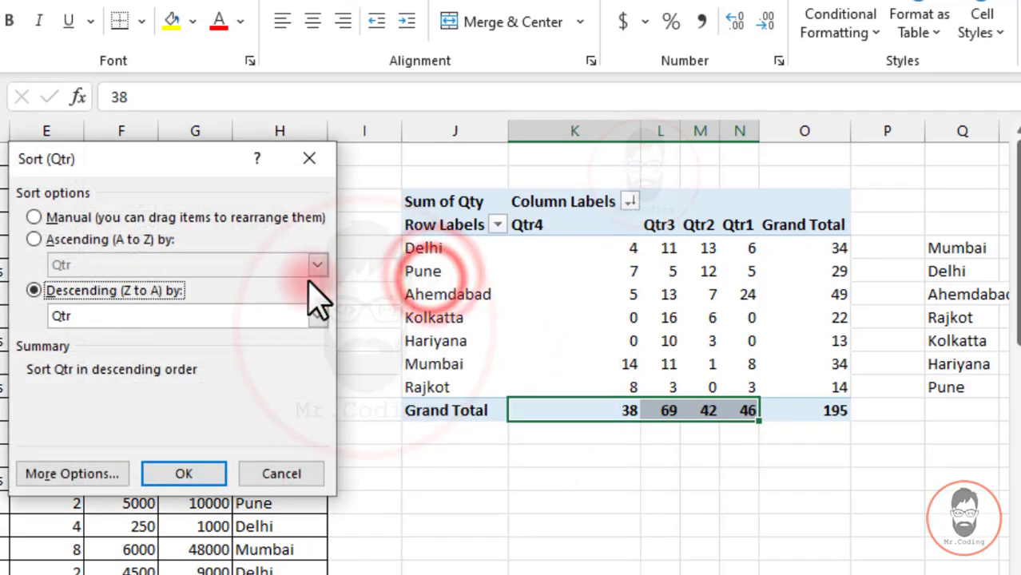
pyautogui.click(145, 291)
pyautogui.click(317, 317)
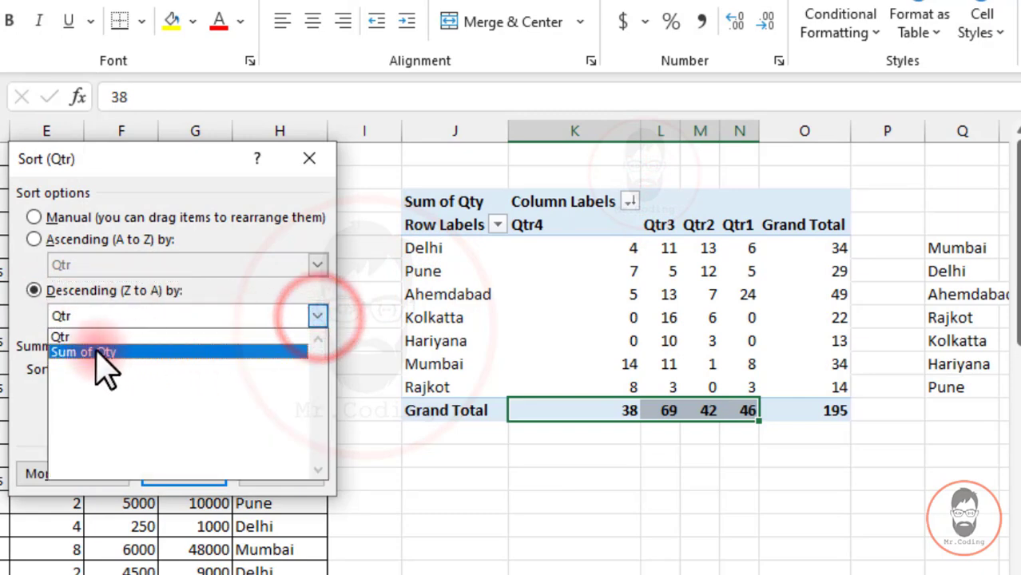
pyautogui.click(96, 351)
pyautogui.click(180, 476)
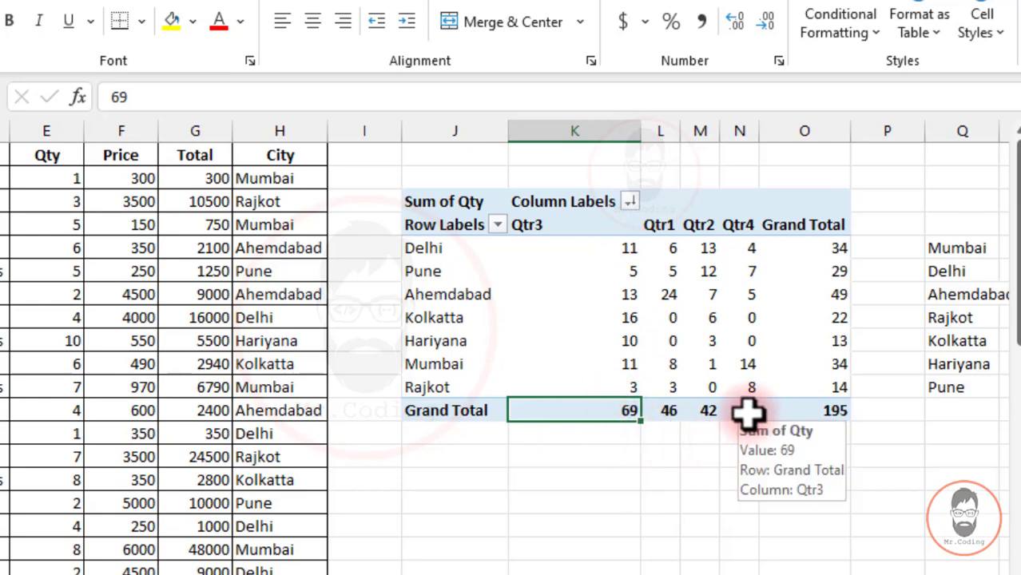
pyautogui.moveTo(807, 247); pyautogui.dragTo(823, 372)
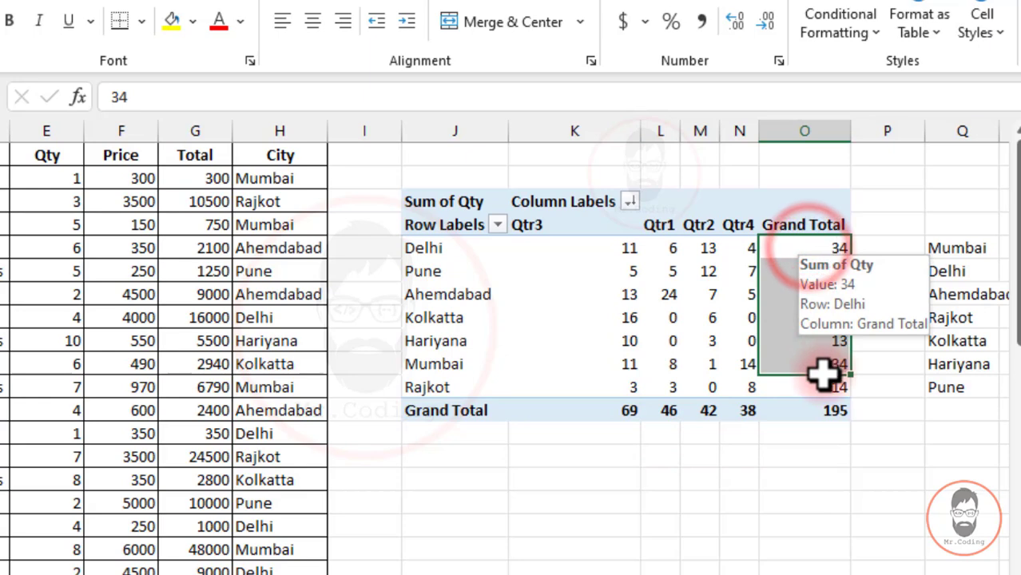
# Examine the quarters' Grand Total values and the Mumbai row's quarterly values by selecting each range.
pyautogui.moveTo(613, 410); pyautogui.dragTo(741, 411)
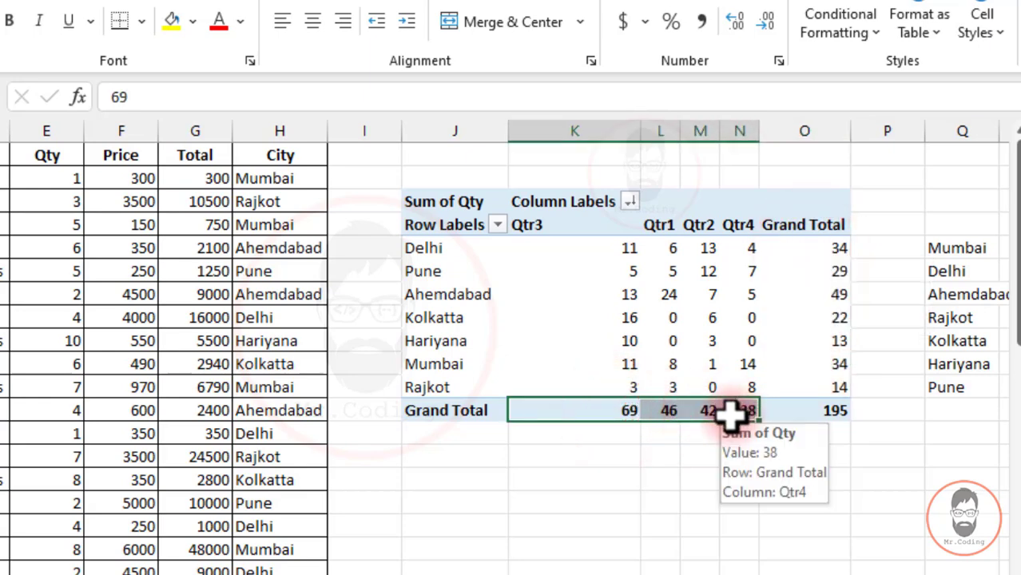
pyautogui.click(563, 363)
pyautogui.moveTo(619, 364); pyautogui.dragTo(755, 359)
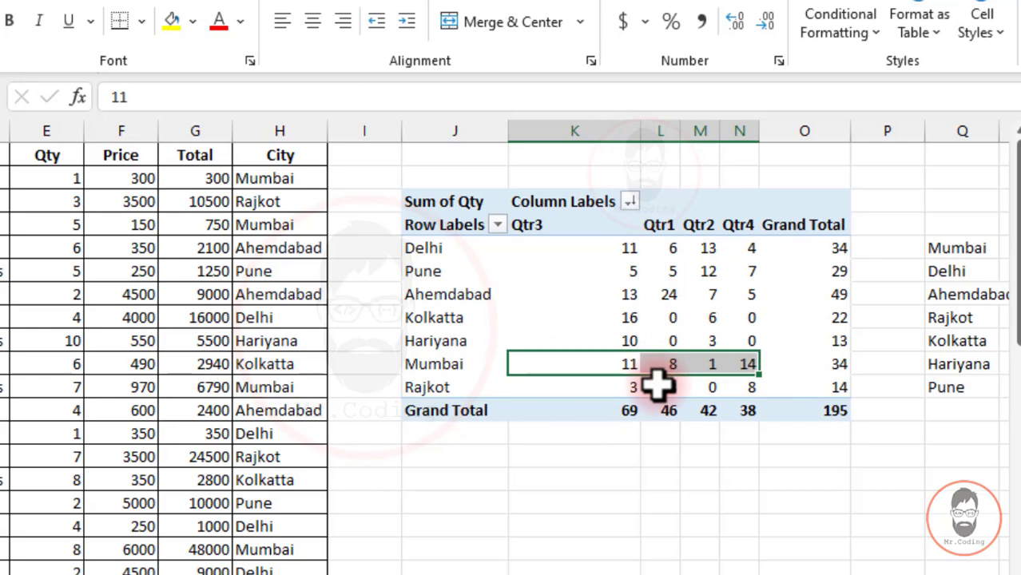
# Set the quarter column labels' sort options to ascending order by Sum of Qty.
pyautogui.click(629, 201)
pyautogui.click(383, 275)
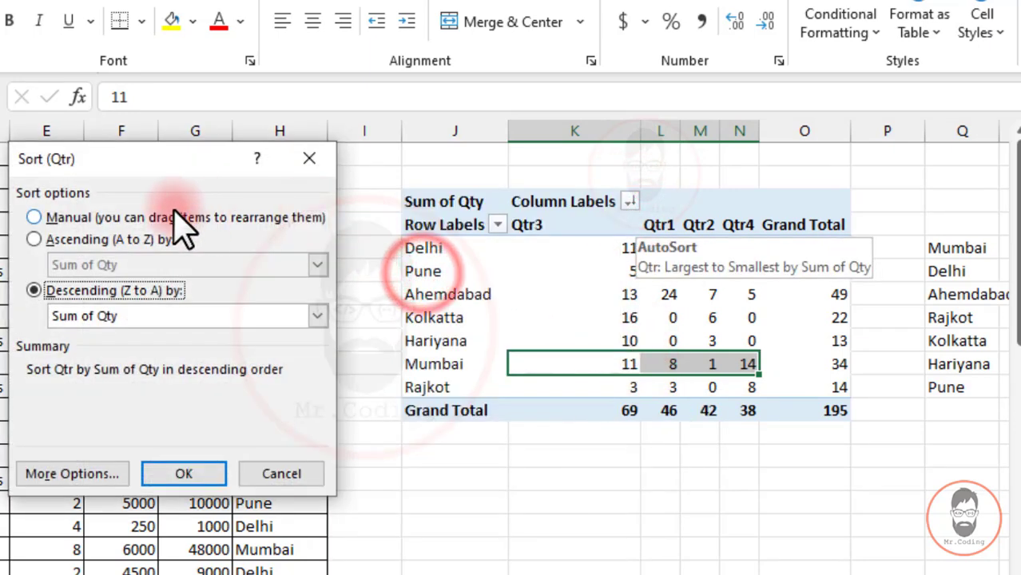
pyautogui.click(64, 238)
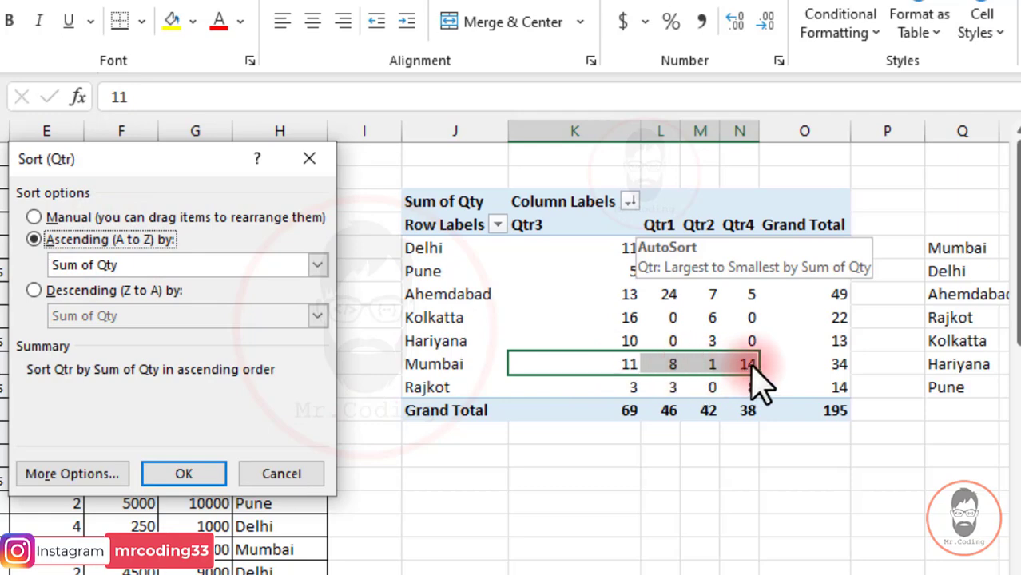
pyautogui.click(319, 264)
pyautogui.click(72, 299)
# Base the quarter sort on the values in the Mumbai row, using cell $K$10, apply it, and check that row's quarterly values.
pyautogui.click(94, 475)
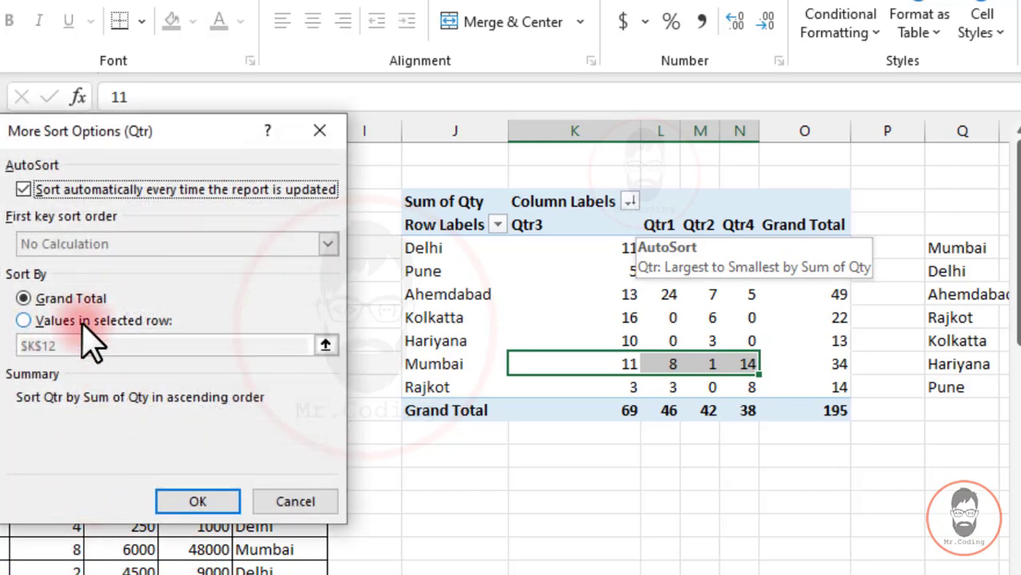
pyautogui.click(88, 322)
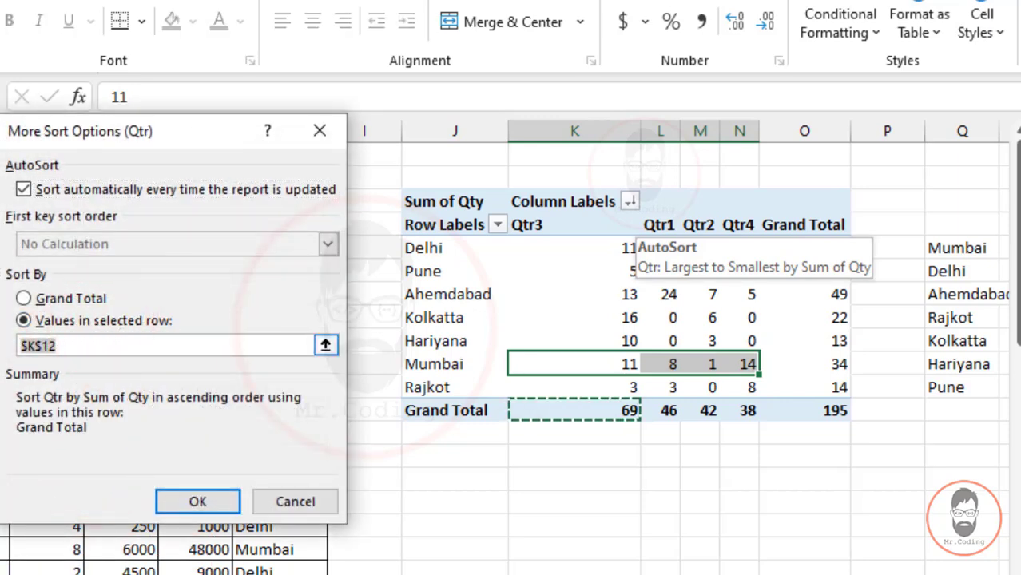
pyautogui.press('BackSpace')
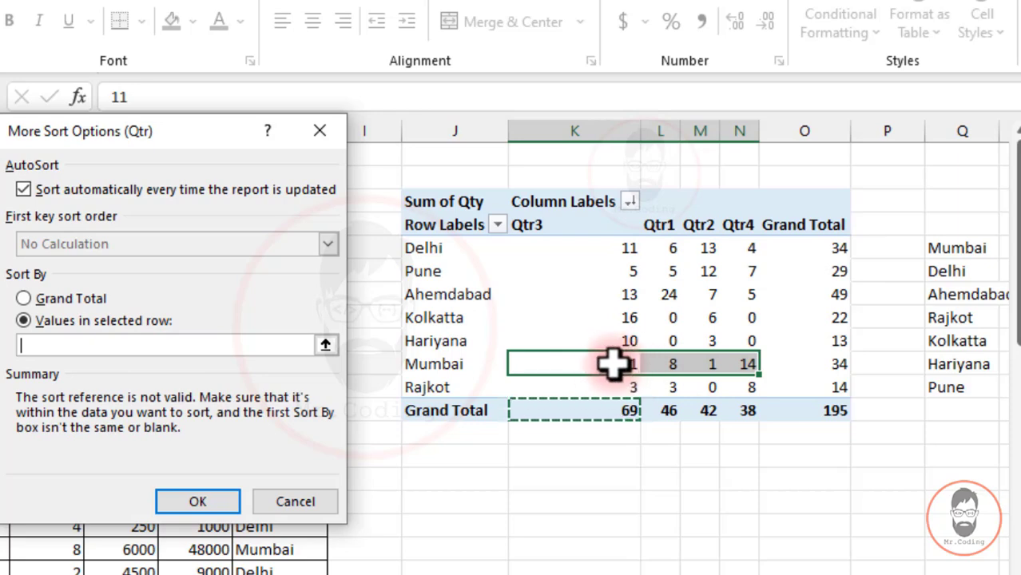
pyautogui.click(613, 365)
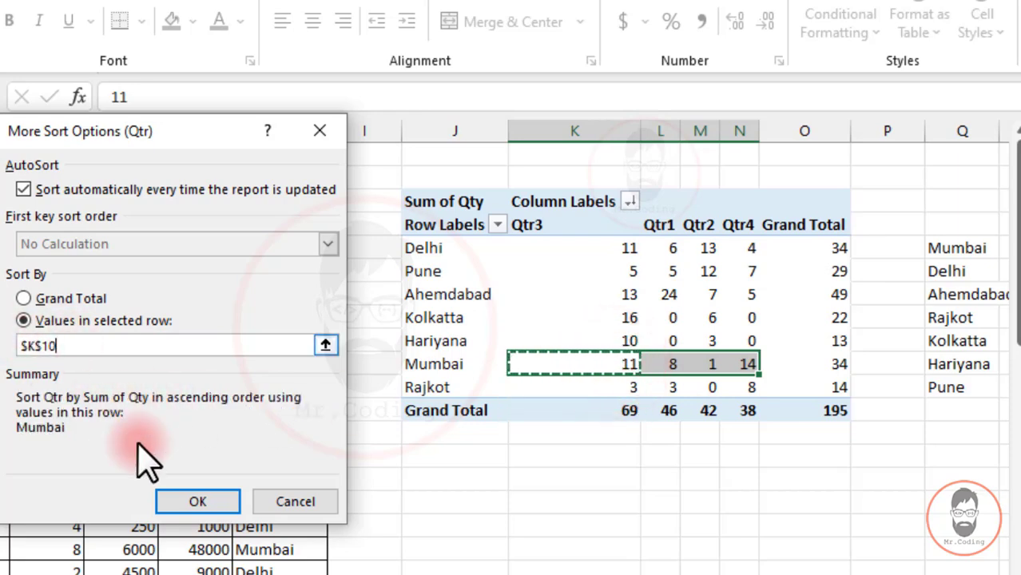
pyautogui.click(199, 502)
pyautogui.click(171, 474)
pyautogui.click(574, 364)
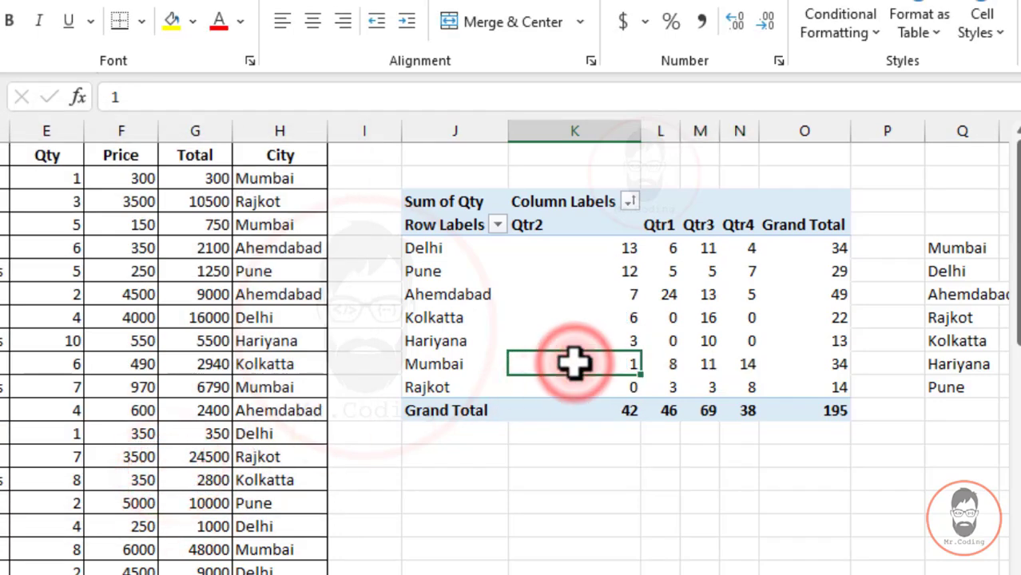
pyautogui.moveTo(609, 363); pyautogui.dragTo(751, 364)
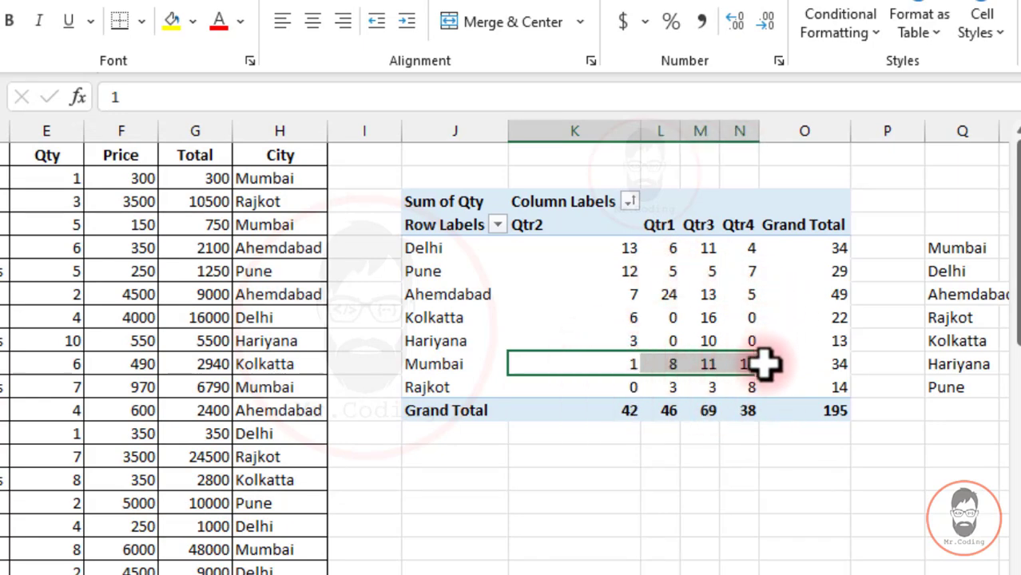
# Examine the label filter choices available for the city row labels.
pyautogui.click(496, 225)
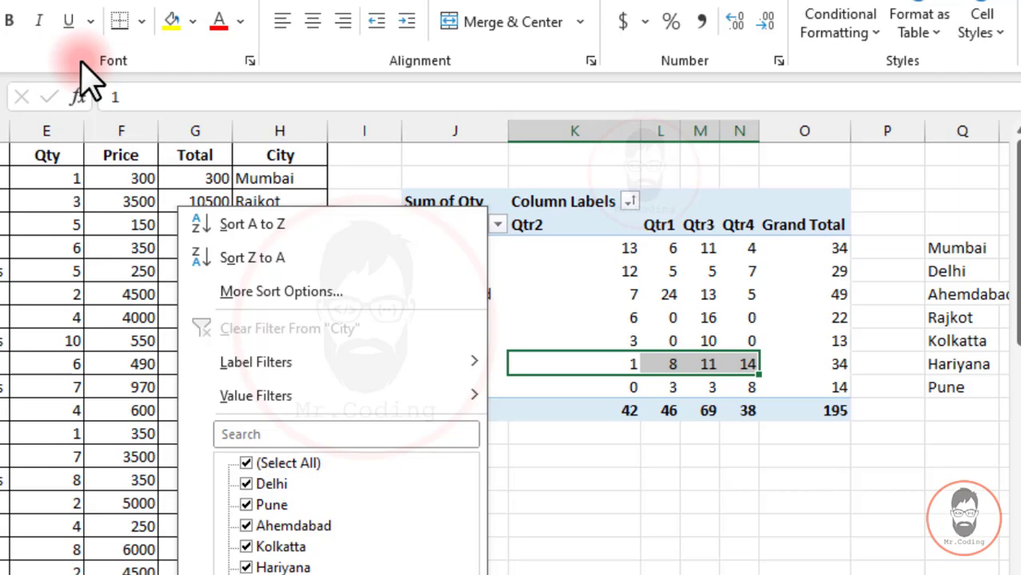
pyautogui.moveTo(256, 365)
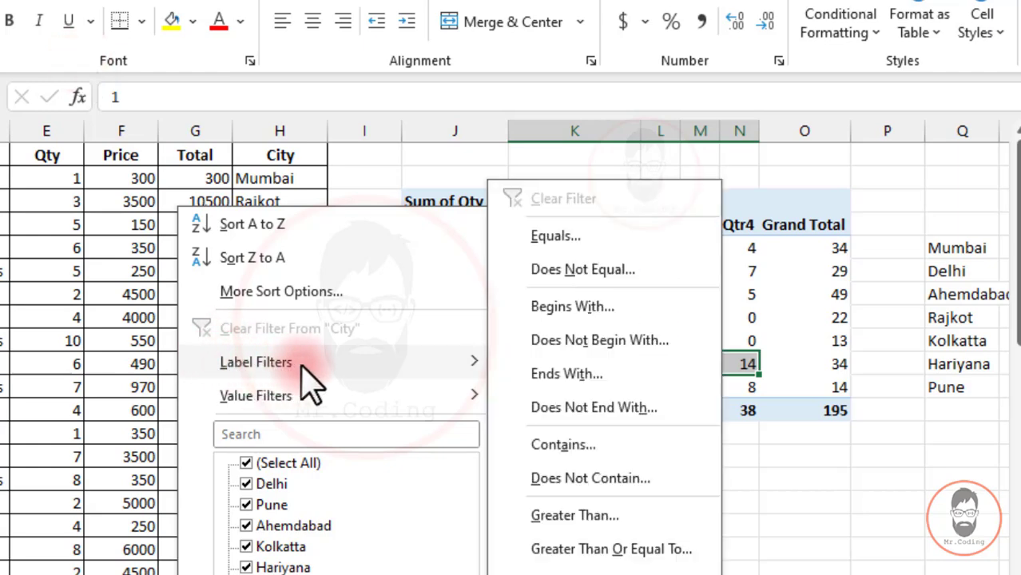